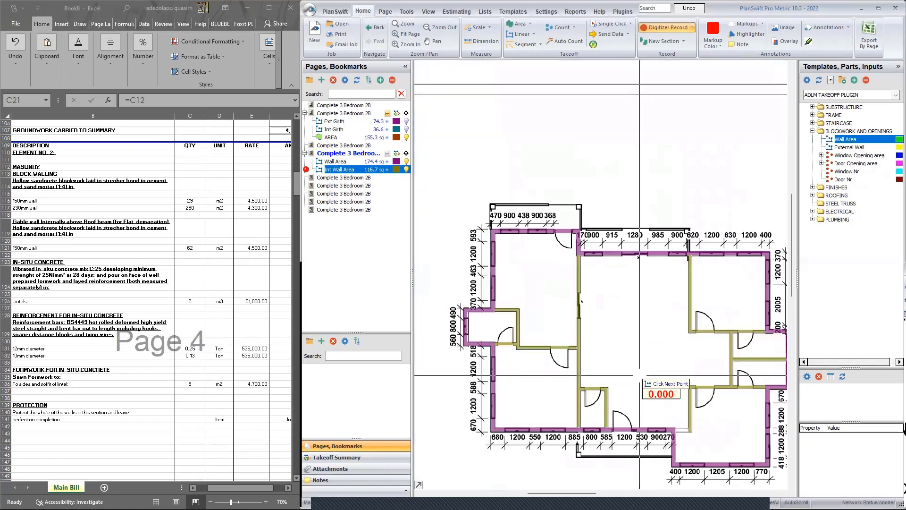
# Enter the Wall Area's window deductions: 4 at 0.8 x 0.75 m, 5 at 0.9 x 1.5 m and 14 at 1.2 x 1.5 m
pyautogui.click(336, 161)
pyautogui.click(335, 162)
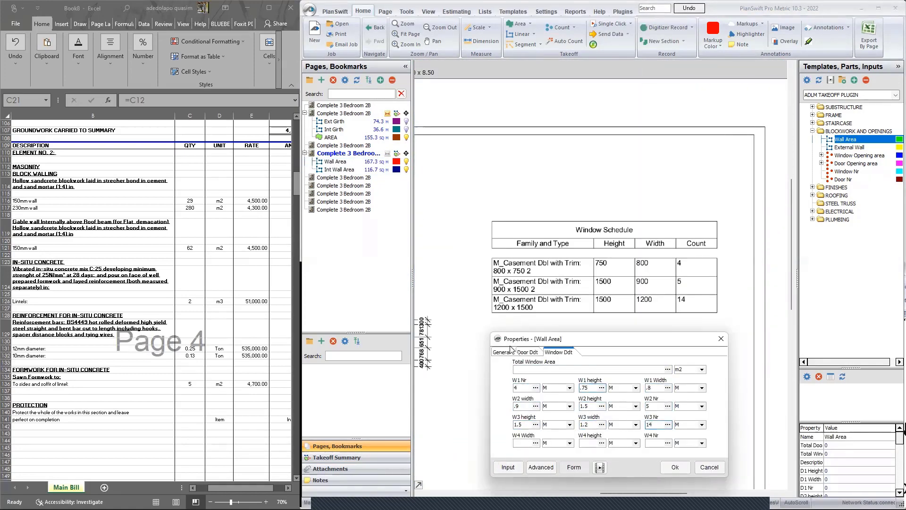
pyautogui.click(675, 467)
# Deduct the external doors from the Wall Area, entering 2.1 m height and 0.9 m width for the first door type
pyautogui.moveTo(453, 330); pyautogui.dragTo(721, 329)
pyautogui.doubleClick(344, 163)
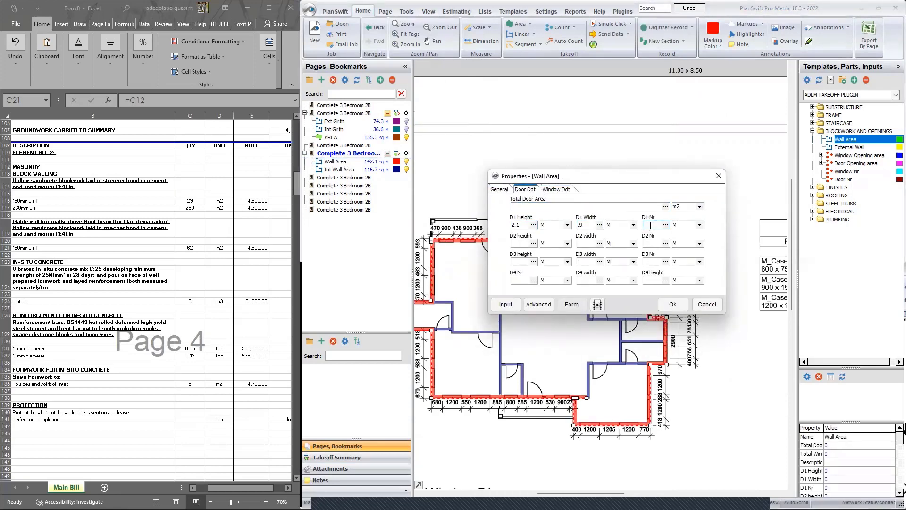
pyautogui.click(672, 304)
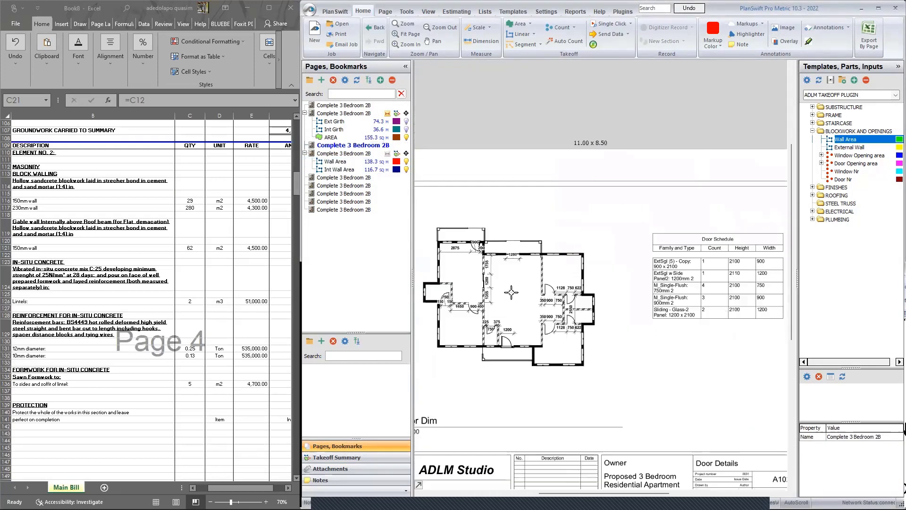
pyautogui.doubleClick(371, 166)
pyautogui.click(610, 347)
pyautogui.click(693, 390)
# On the Door Dim page, add a door opening takeoff for the 900 x 2100 external door and mark it beside its schedule row
pyautogui.doubleClick(344, 146)
pyautogui.scroll(3, 700, 212)
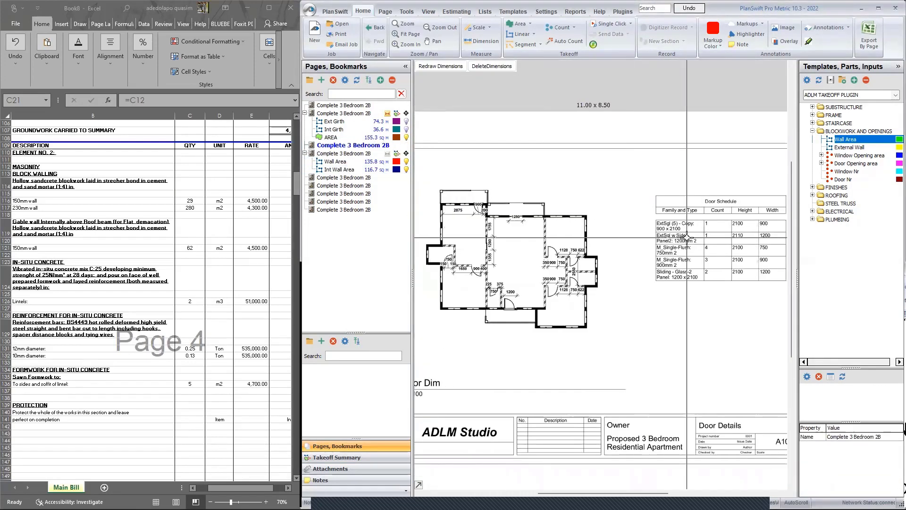
pyautogui.doubleClick(856, 163)
pyautogui.press('Tab')
pyautogui.press('Tab')
pyautogui.moveTo(577, 175); pyautogui.dragTo(633, 268)
pyautogui.click(725, 424)
pyautogui.click(732, 223)
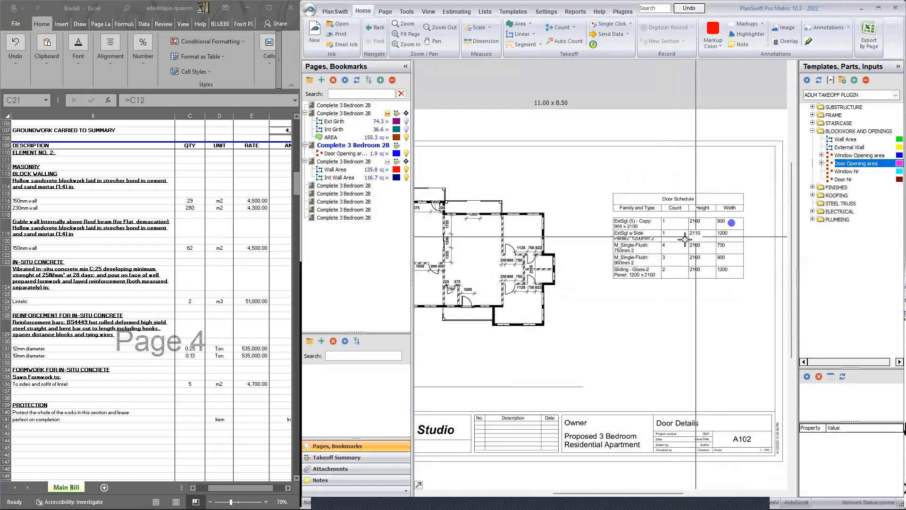
# Add a second door opening takeoff 1.2 m wide and mark it beside the 1200 mm side-panel door's schedule row
pyautogui.doubleClick(856, 163)
pyautogui.moveTo(586, 177); pyautogui.dragTo(552, 289)
pyautogui.write('1.2')
pyautogui.click(633, 443)
pyautogui.click(731, 235)
# Add Door Opening area 3 with 1 floor and a 0.75 m door width, and mark it beside the 750 mm flush door's row
pyautogui.doubleClick(855, 163)
pyautogui.moveTo(587, 176); pyautogui.dragTo(601, 298)
pyautogui.click(588, 315)
pyautogui.write('3')
pyautogui.click(557, 334)
pyautogui.write('1')
pyautogui.click(543, 352)
pyautogui.write('.75')
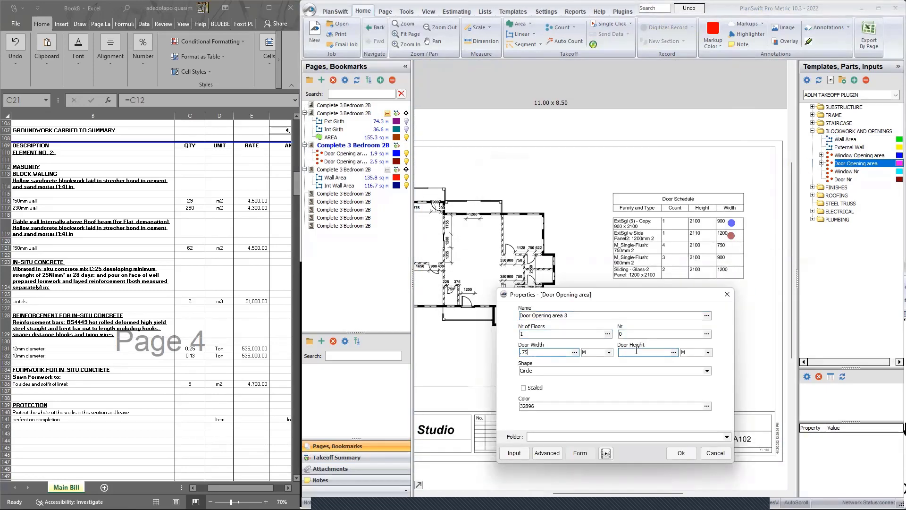
pyautogui.click(682, 453)
pyautogui.click(730, 248)
# Add Door Opening area 4 for 3 doors 0.9 m wide and mark it beside the 900 mm flush door's row
pyautogui.doubleClick(856, 163)
pyautogui.moveTo(588, 175); pyautogui.dragTo(595, 294)
pyautogui.write('.9')
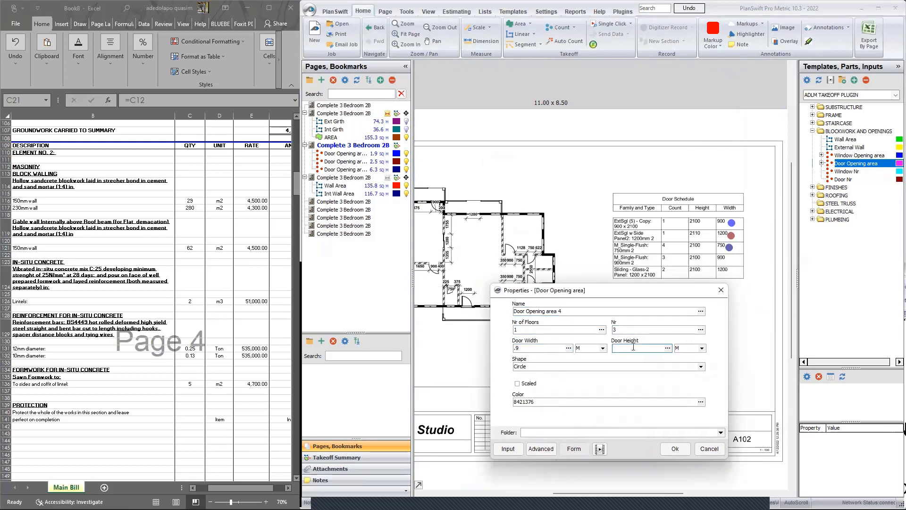
pyautogui.click(676, 448)
pyautogui.click(732, 260)
# Add Door Opening area 5 with a 1.2 m door width and mark it beside the sliding glass door's row
pyautogui.doubleClick(856, 164)
pyautogui.write('5')
pyautogui.moveTo(587, 176); pyautogui.dragTo(631, 291)
pyautogui.write('1.2')
pyautogui.click(698, 449)
pyautogui.click(732, 273)
# Deduct the internal door openings from Int Wall Area, including 6.3+5.7 m2 in its total door area
pyautogui.moveTo(412, 264); pyautogui.dragTo(424, 264)
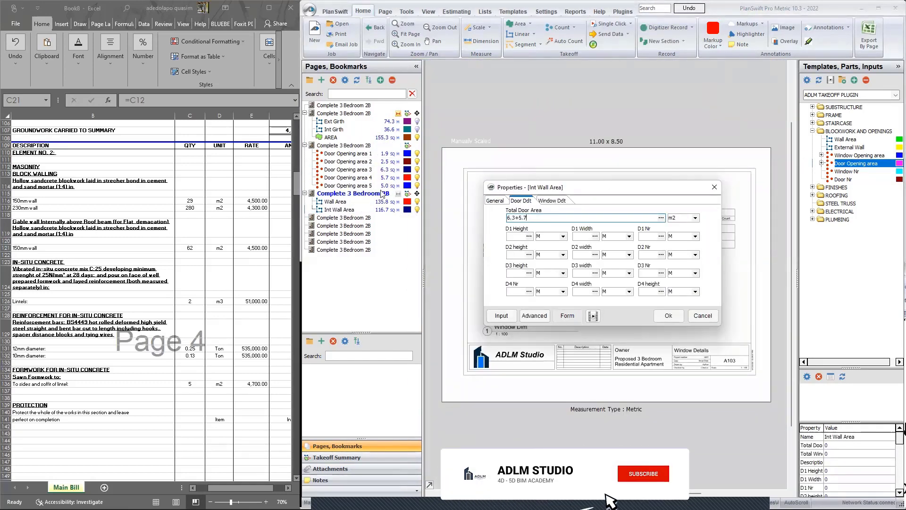
pyautogui.write('.2')
pyautogui.click(669, 315)
# Add Window Opening area 1 for 4 windows 0.8 m wide and 0.75 m high, and mark it beside the first window schedule row
pyautogui.doubleClick(860, 155)
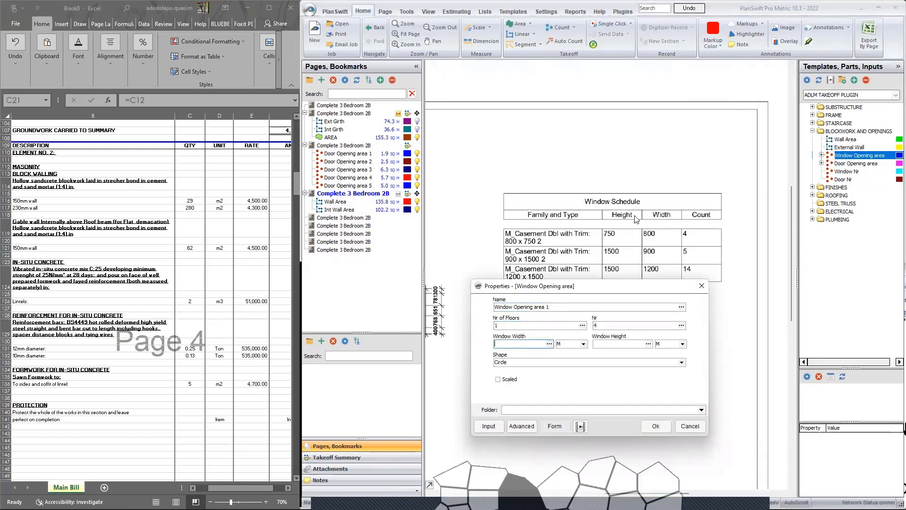
pyautogui.write('0.8')
pyautogui.press('Tab')
pyautogui.write('0.75')
pyautogui.click(656, 426)
pyautogui.click(696, 234)
# Add Window Opening areas 2 and 3 and mark them beside the 900 x 1500 and 1200 x 1500 schedule rows
pyautogui.doubleClick(859, 155)
pyautogui.moveTo(557, 183); pyautogui.dragTo(557, 324)
pyautogui.write('2')
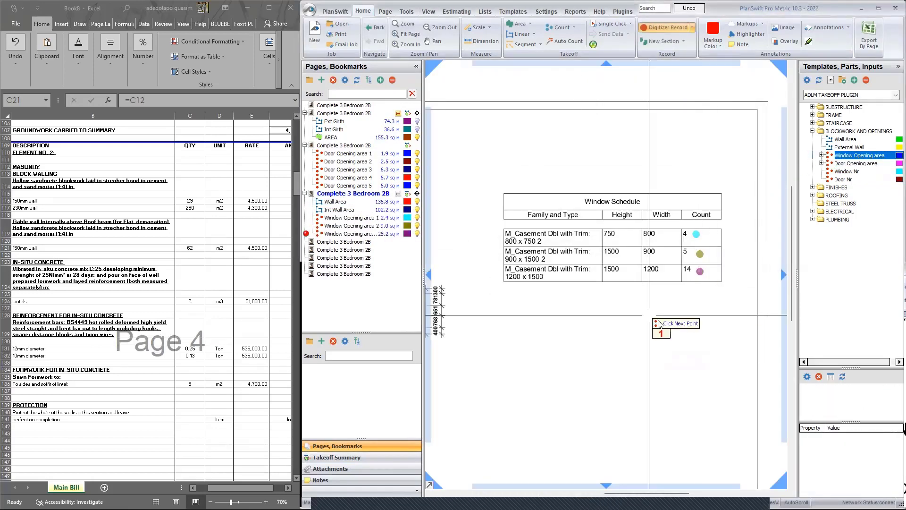
# Open the external Wall Area's properties to revise its window deductions
pyautogui.click(553, 201)
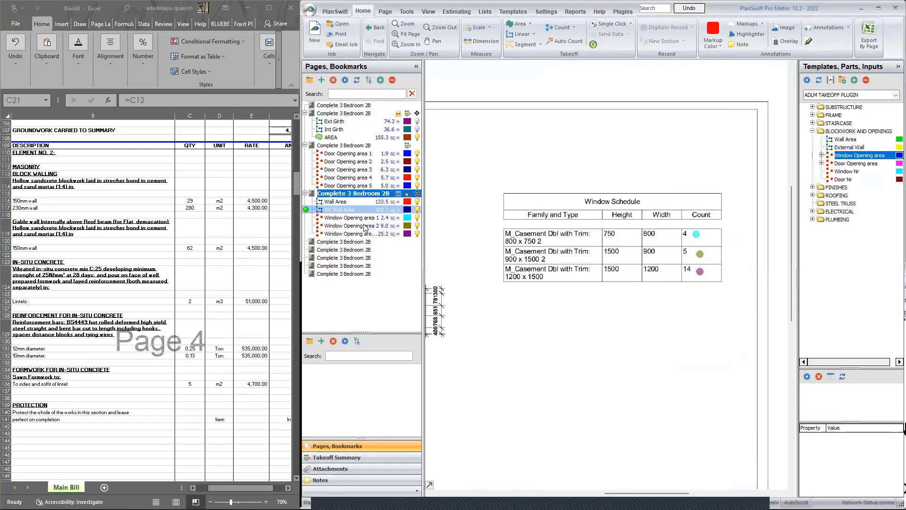
pyautogui.doubleClick(375, 204)
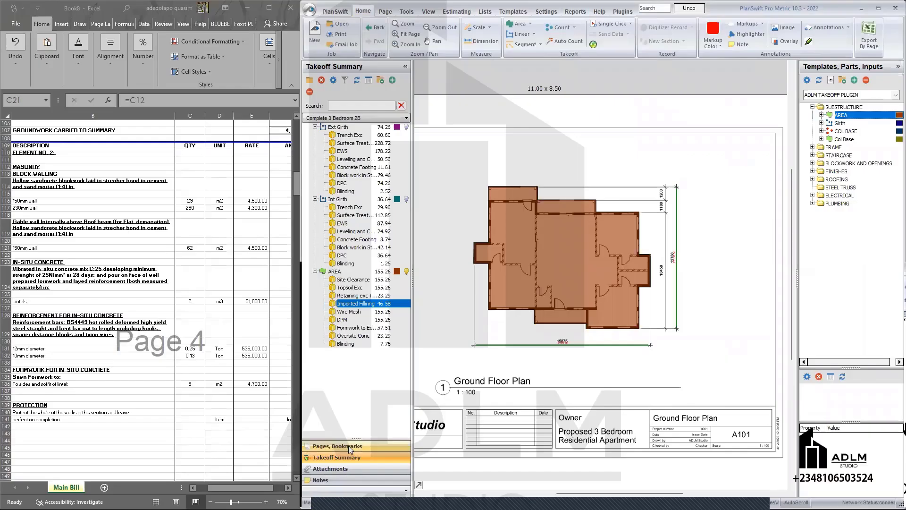
# Open the Door Dim page and examine the door dimensions on the plan and the door schedule
pyautogui.click(337, 445)
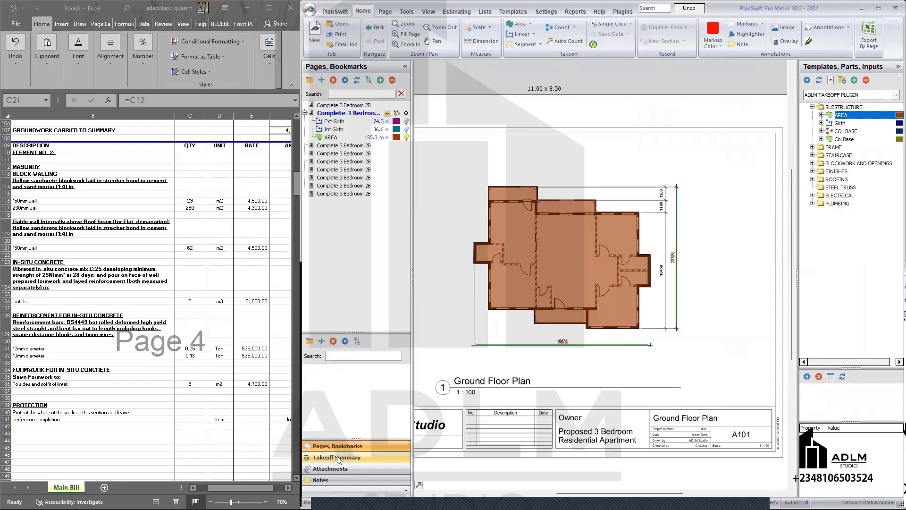
pyautogui.click(344, 145)
pyautogui.scroll(3, 508, 204)
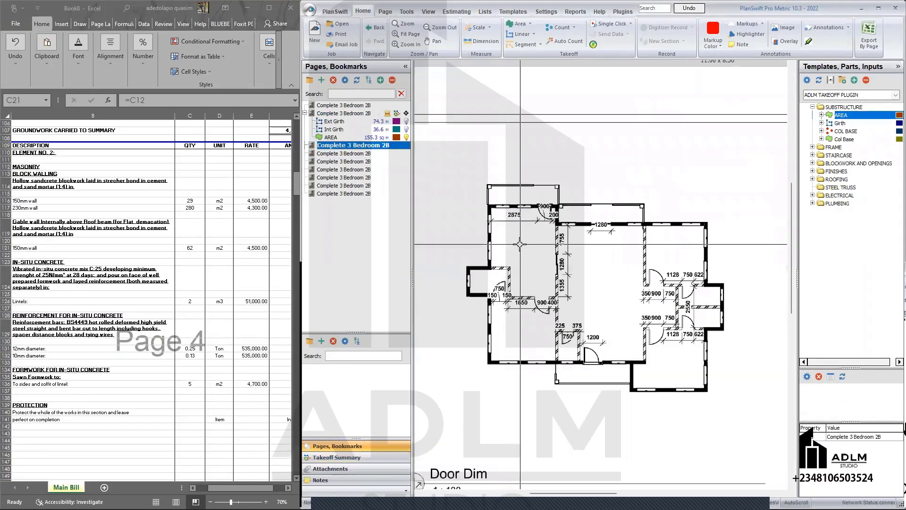
pyautogui.scroll(-2, 519, 250)
pyautogui.scroll(4, 566, 265)
pyautogui.scroll(-2, 576, 284)
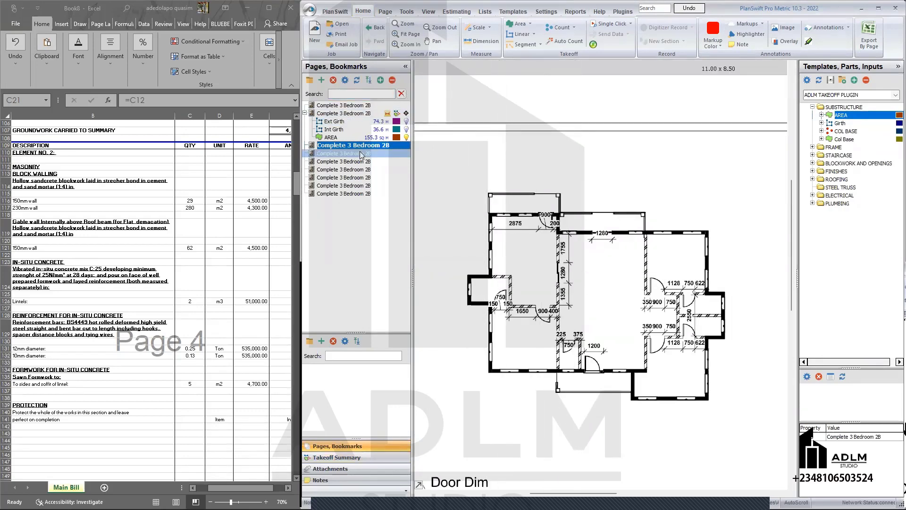
pyautogui.scroll(-3, 676, 269)
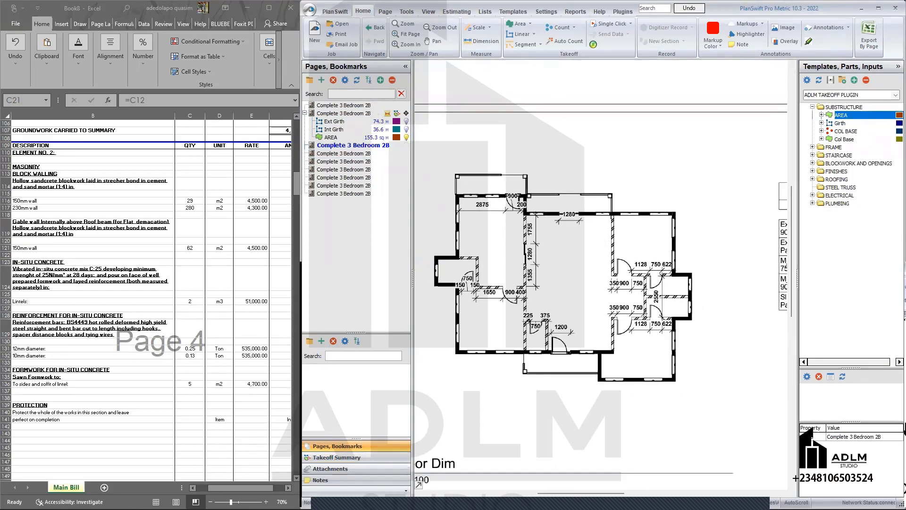
pyautogui.moveTo(740, 284); pyautogui.dragTo(688, 296)
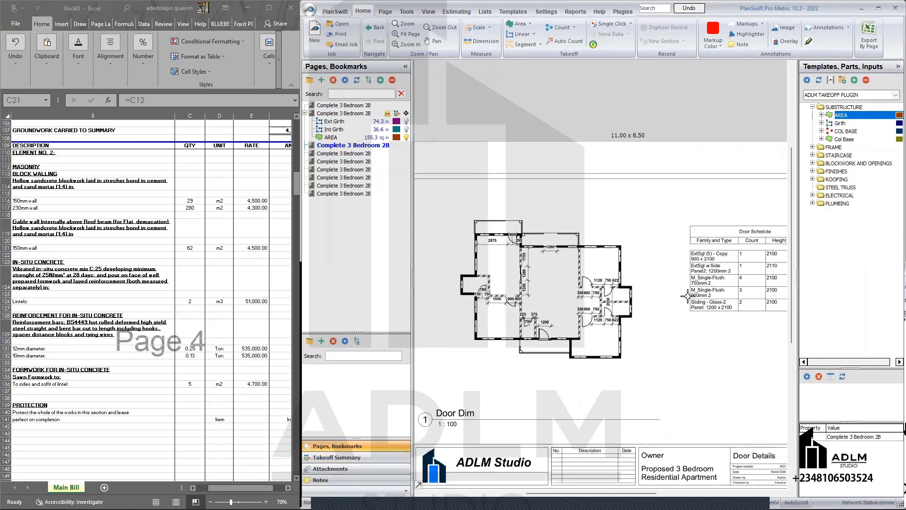
# Open the Window Dim page and scale it to 2.9 m along the 2900 dimension beside the toilets' outer wall
pyautogui.click(342, 154)
pyautogui.scroll(3, 493, 201)
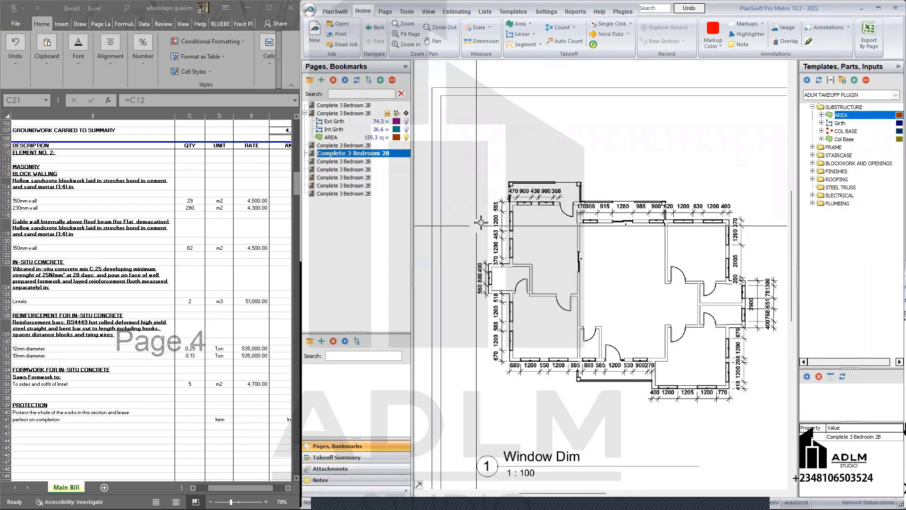
pyautogui.scroll(-2, 526, 227)
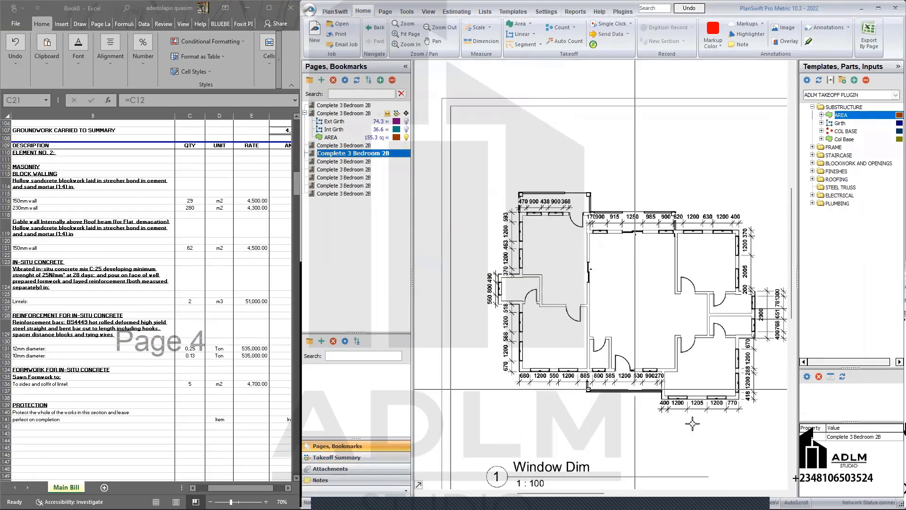
pyautogui.scroll(3, 697, 427)
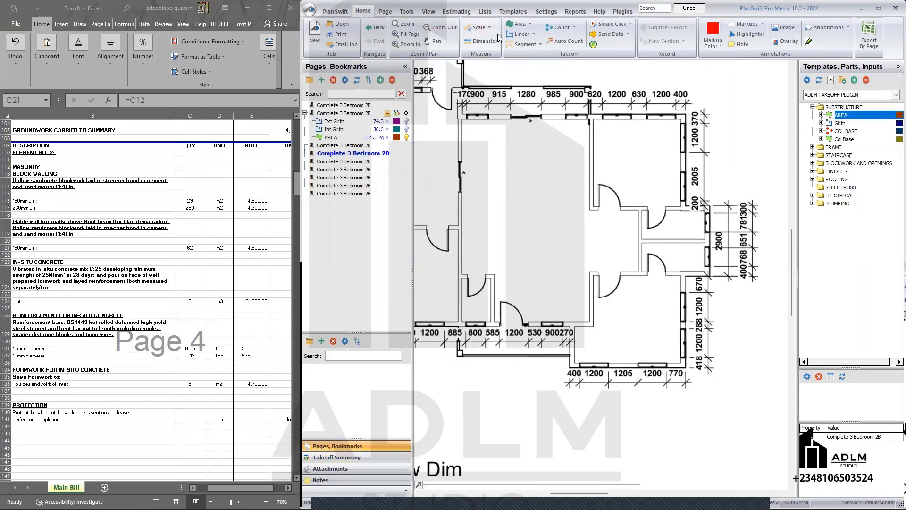
pyautogui.click(479, 31)
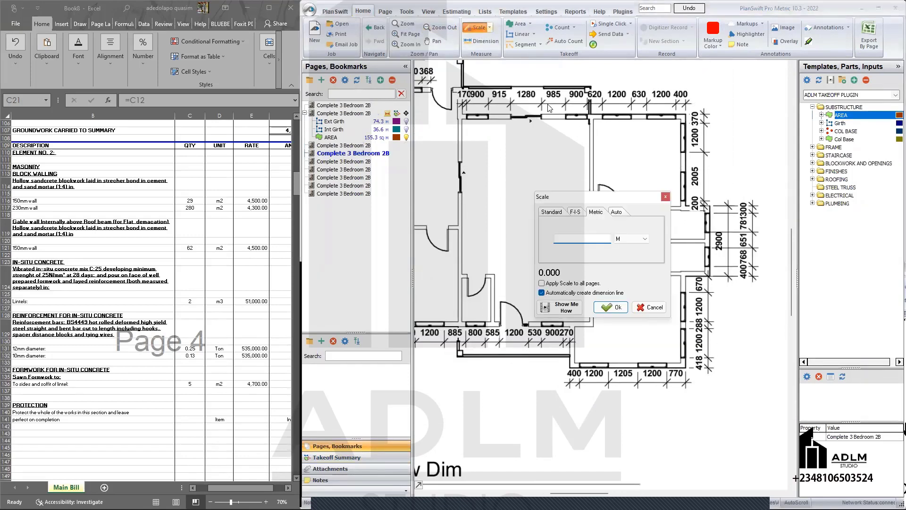
pyautogui.click(609, 308)
pyautogui.scroll(2, 730, 268)
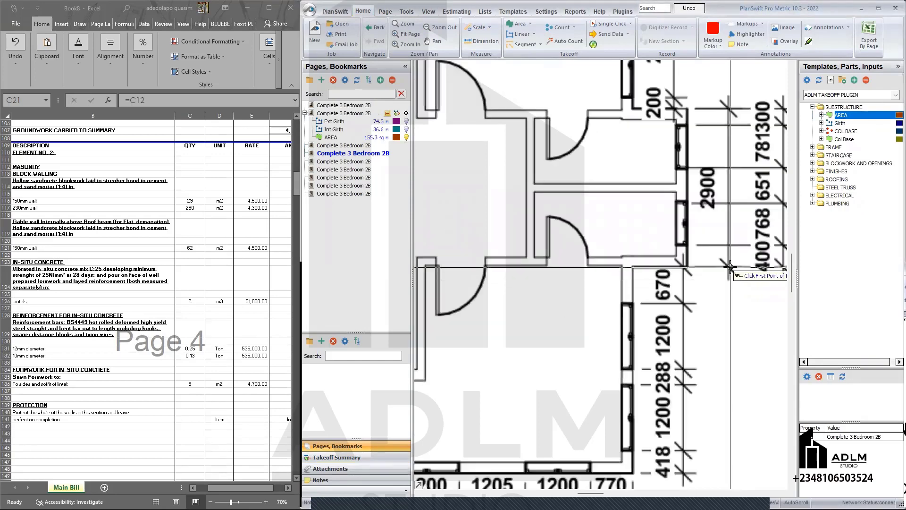
pyautogui.click(727, 267)
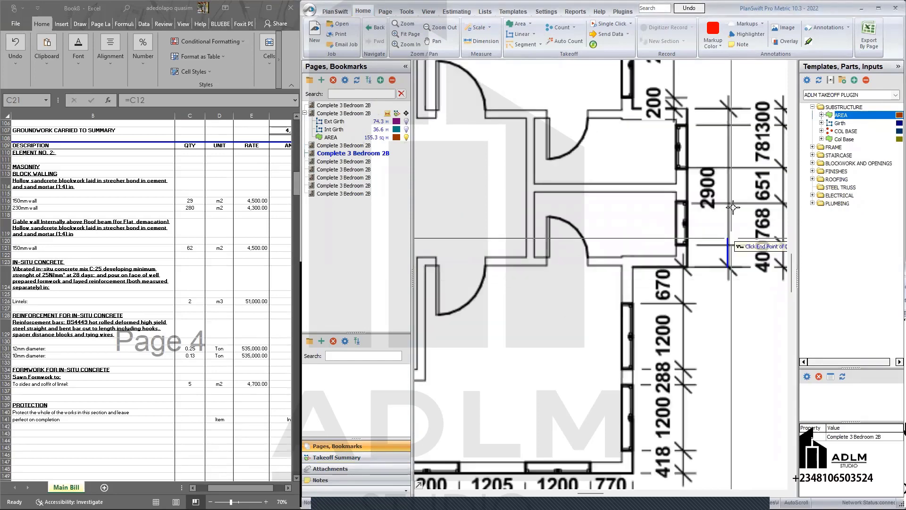
pyautogui.click(730, 108)
pyautogui.scroll(-3, 718, 135)
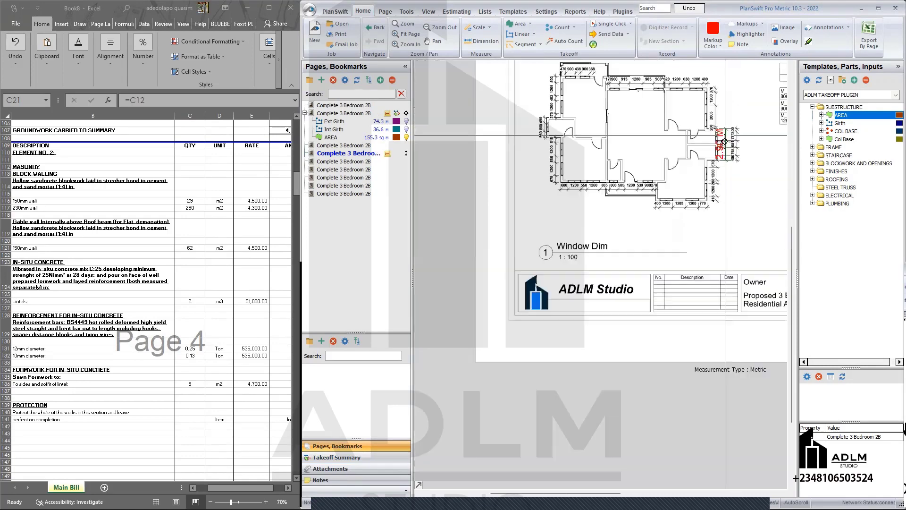
# Scale the Window Dim page to 1.28 m along the 1280 dimension of the upper sliding door, and hide the scale dimension lines
pyautogui.scroll(4, 565, 145)
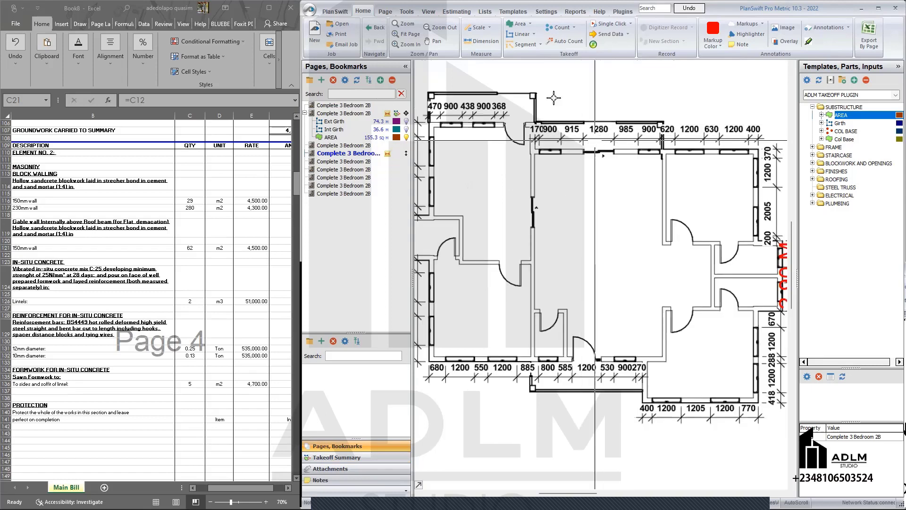
pyautogui.click(478, 28)
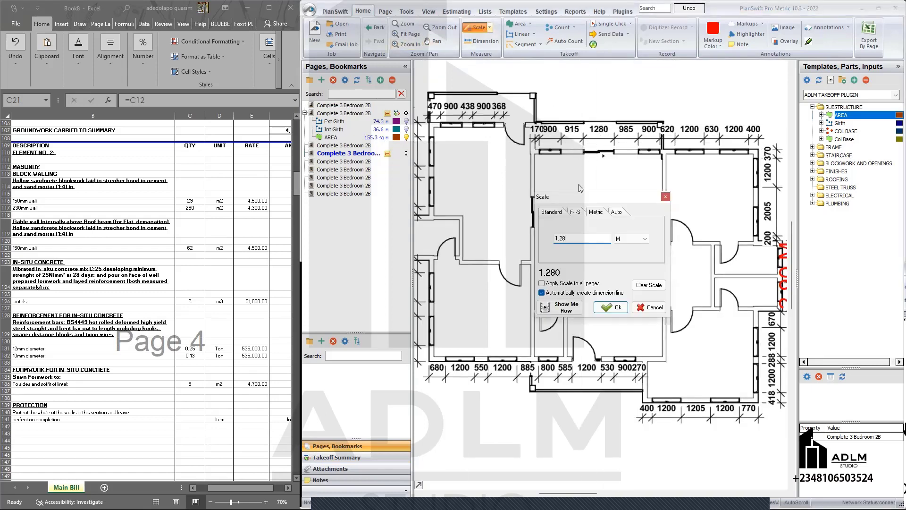
pyautogui.click(609, 308)
pyautogui.scroll(3, 572, 159)
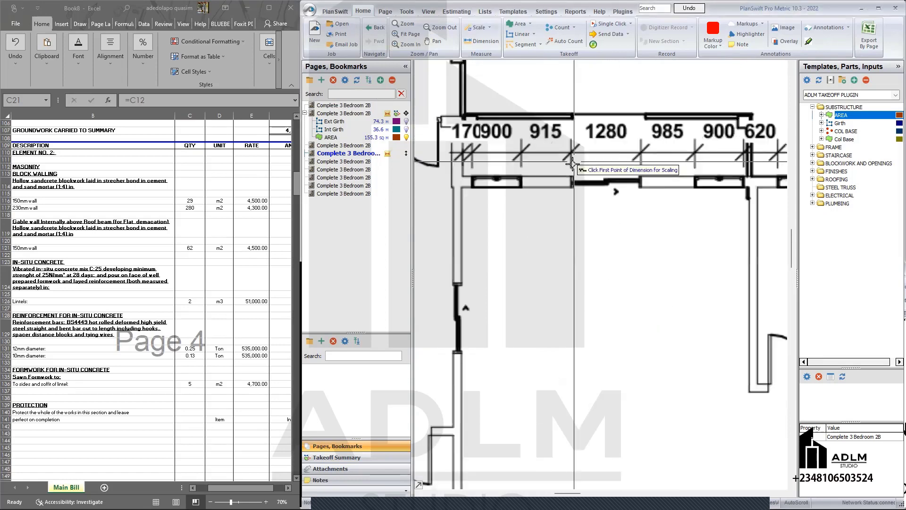
pyautogui.click(571, 152)
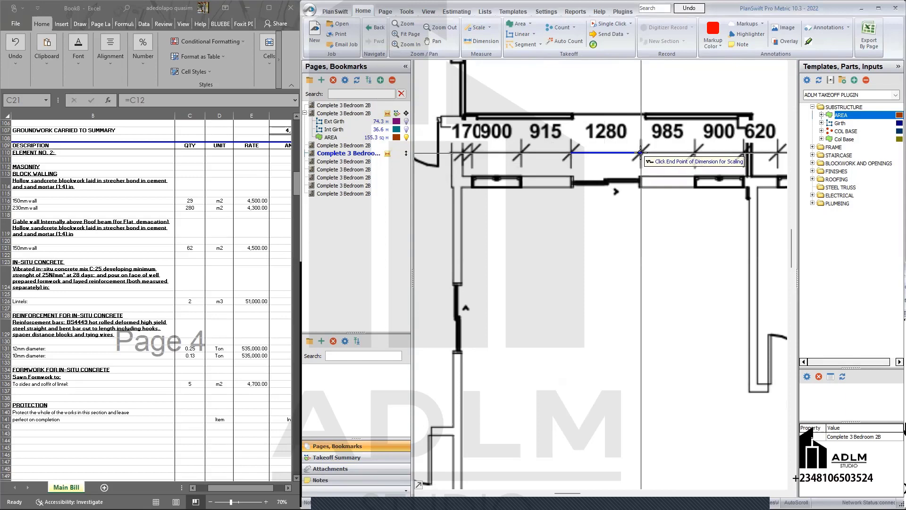
pyautogui.click(641, 152)
pyautogui.scroll(-4, 641, 153)
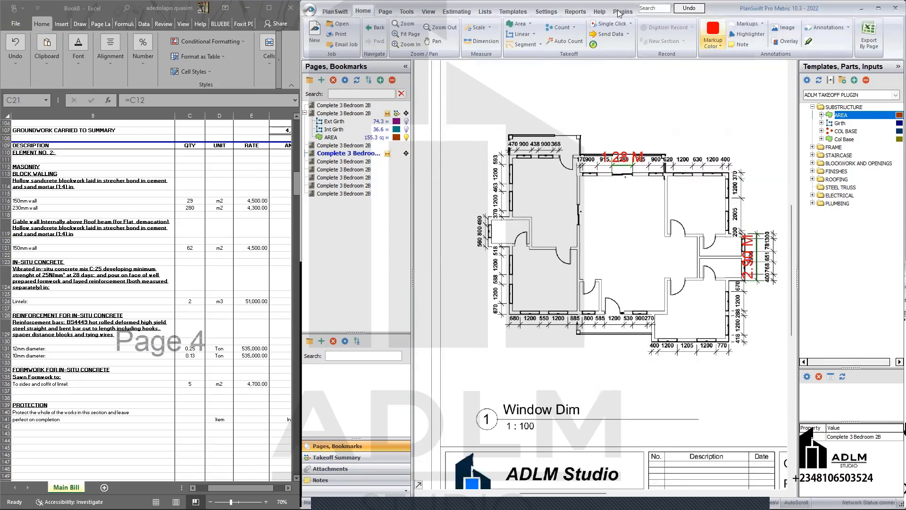
pyautogui.click(386, 155)
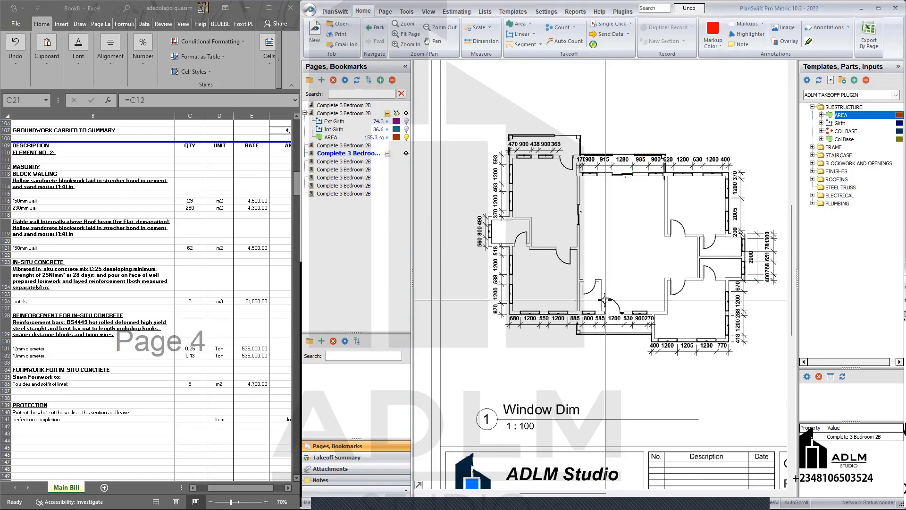
pyautogui.moveTo(605, 300); pyautogui.dragTo(565, 307)
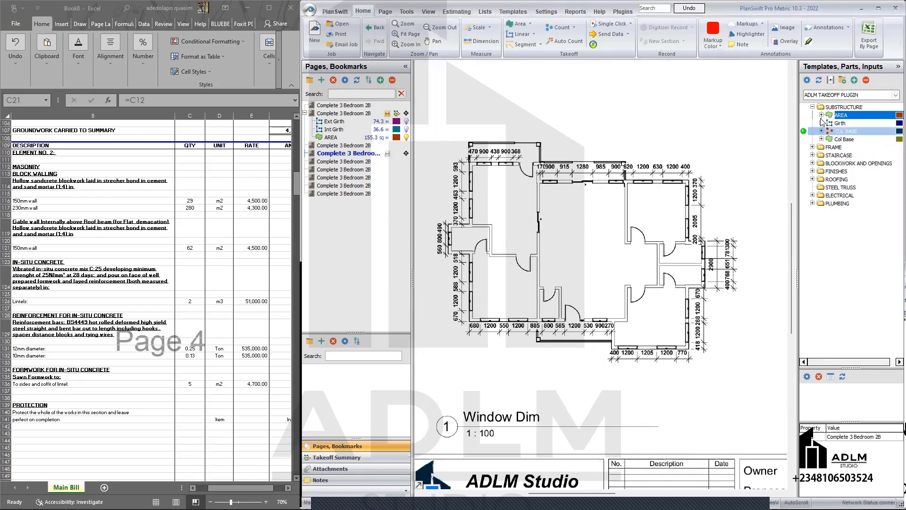
# Start a Wall Area takeoff from the blockwork and openings templates with wall height 3.20 and width .20
pyautogui.click(812, 108)
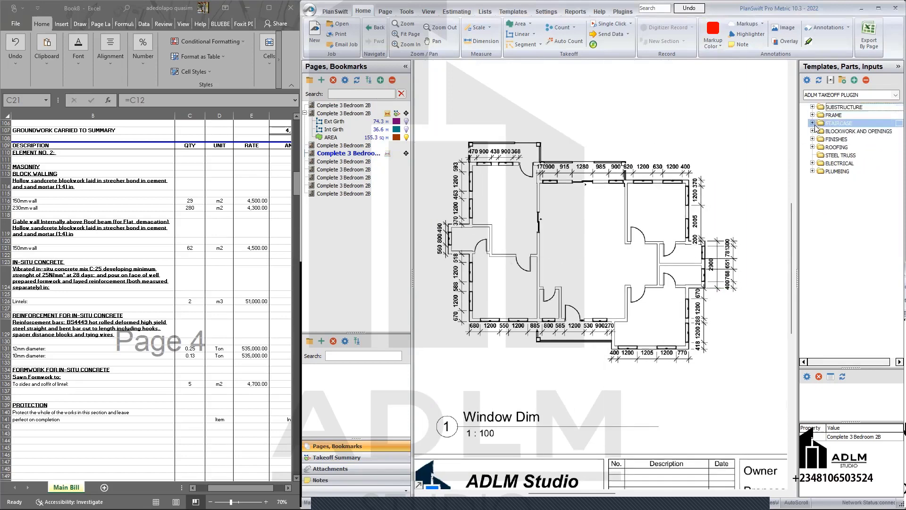
pyautogui.doubleClick(828, 134)
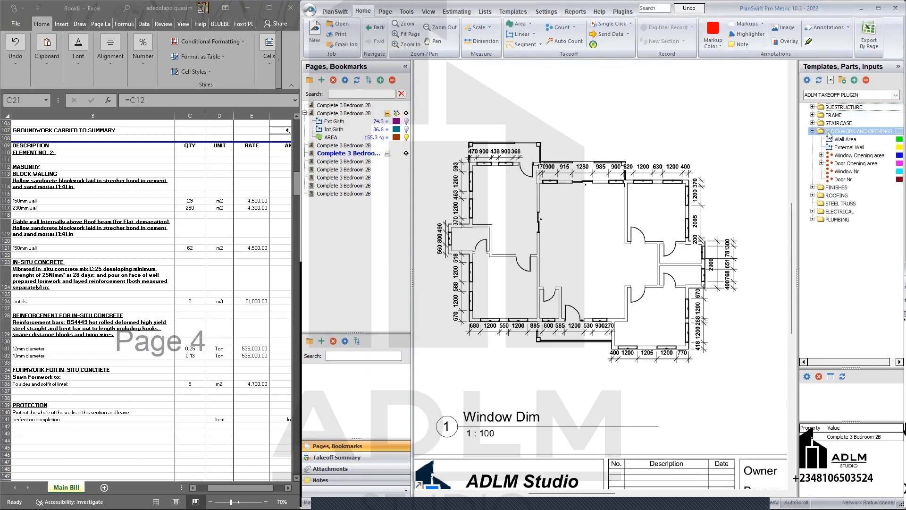
pyautogui.click(804, 139)
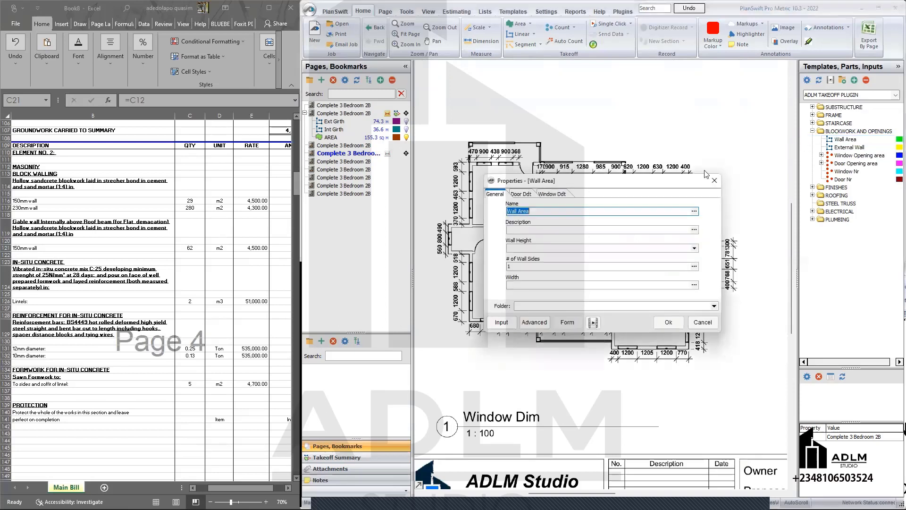
pyautogui.click(695, 249)
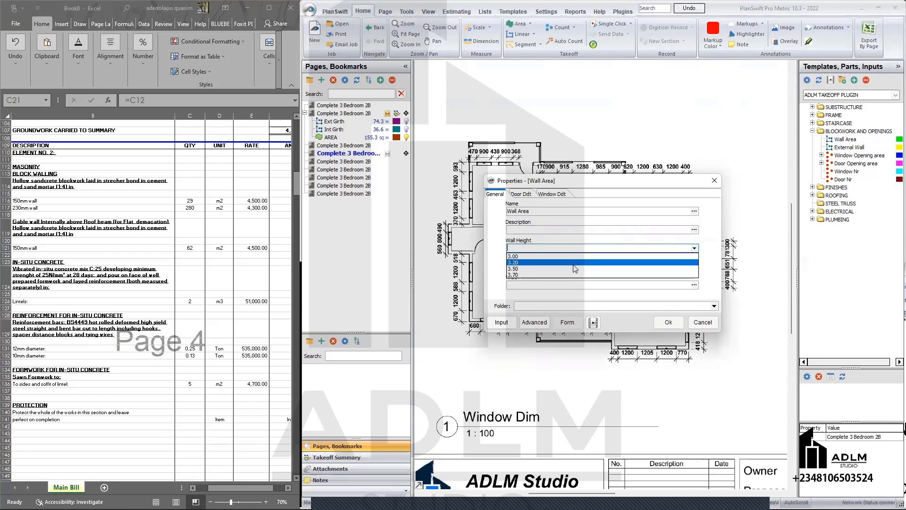
pyautogui.click(535, 263)
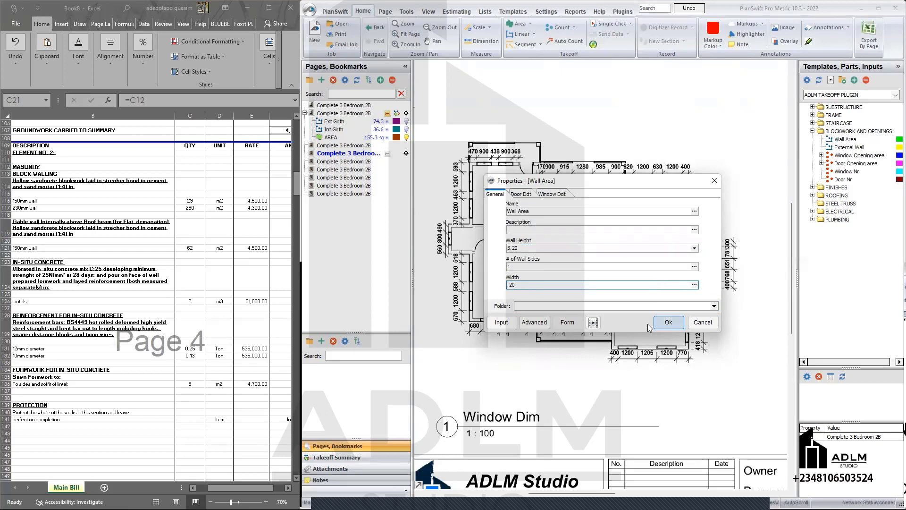
pyautogui.click(668, 323)
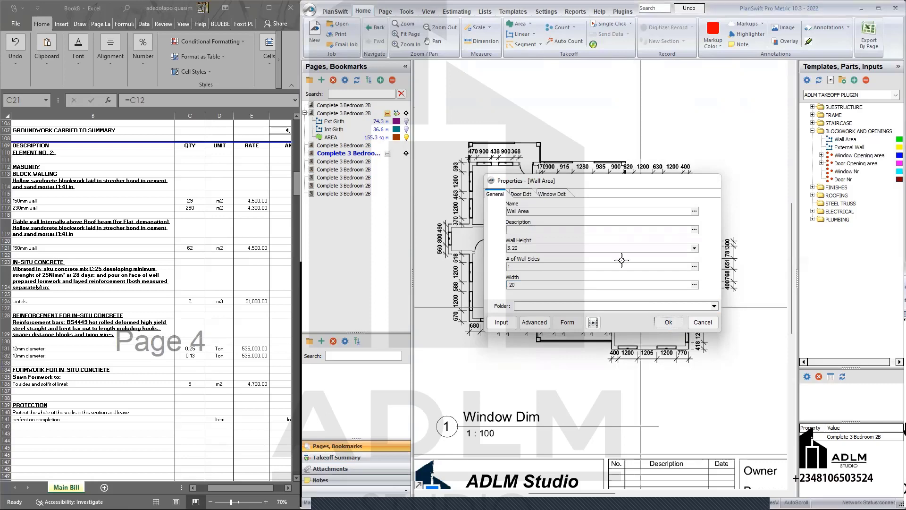
# Trace the external wall's outer face from the upper-left bedroom corner, around the step beside the door, onto the sliding-door wall
pyautogui.scroll(5, 469, 162)
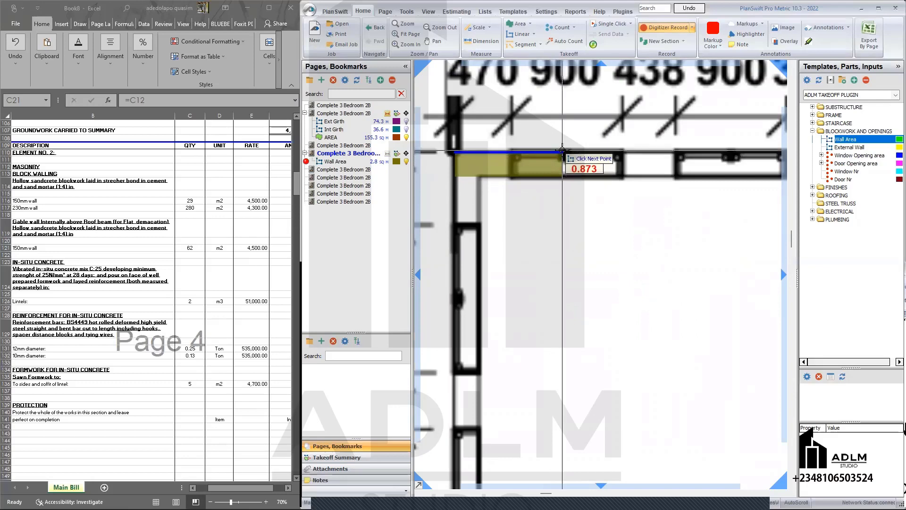
pyautogui.scroll(-5, 562, 165)
pyautogui.scroll(5, 624, 178)
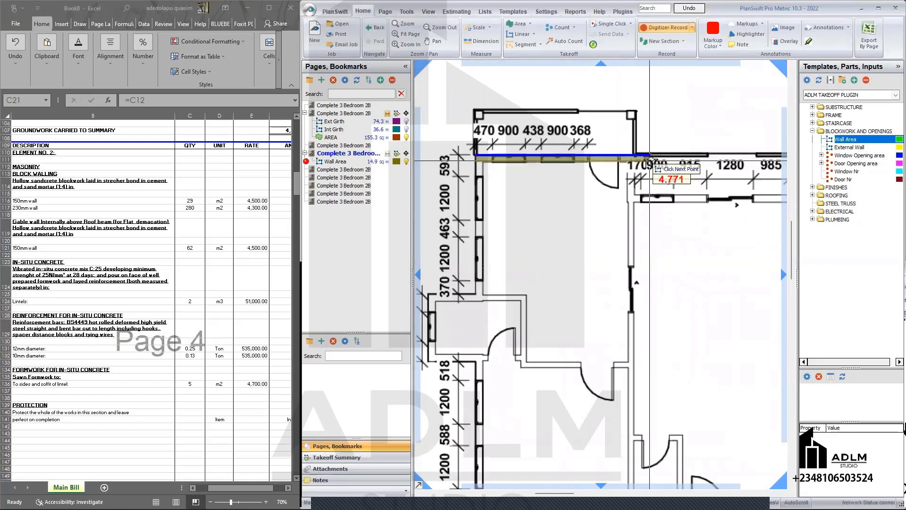
pyautogui.click(634, 156)
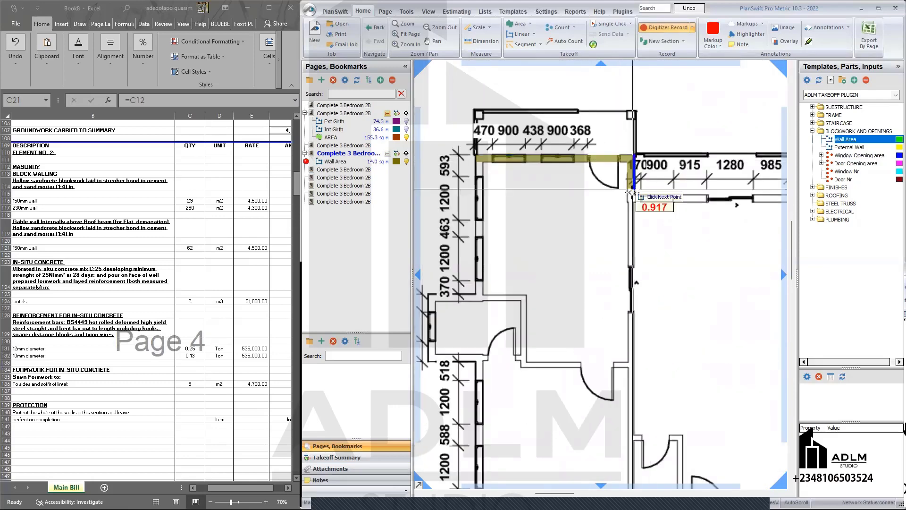
pyautogui.click(634, 194)
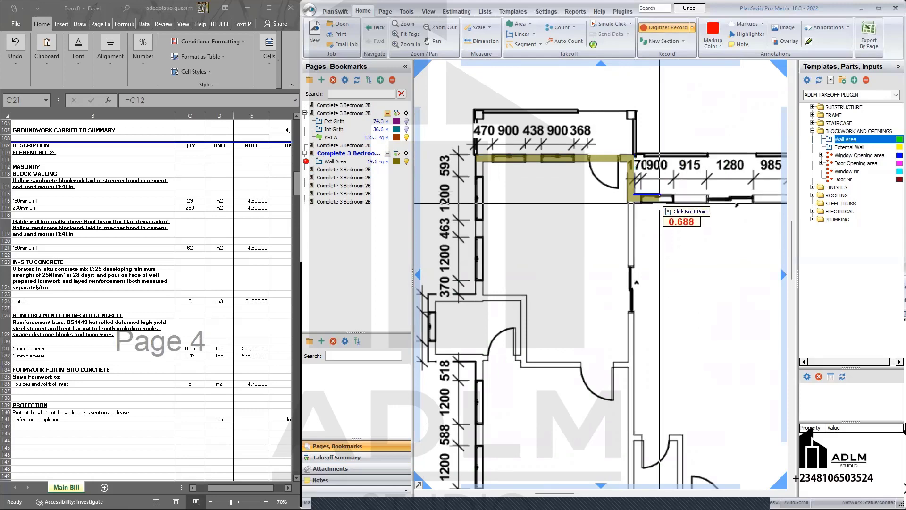
pyautogui.moveTo(659, 203)
pyautogui.mouseDown()
pyautogui.moveTo(531, 212)
pyautogui.moveTo(582, 207)
pyautogui.moveTo(540, 210)
pyautogui.mouseUp()
pyautogui.scroll(-2, 541, 210)
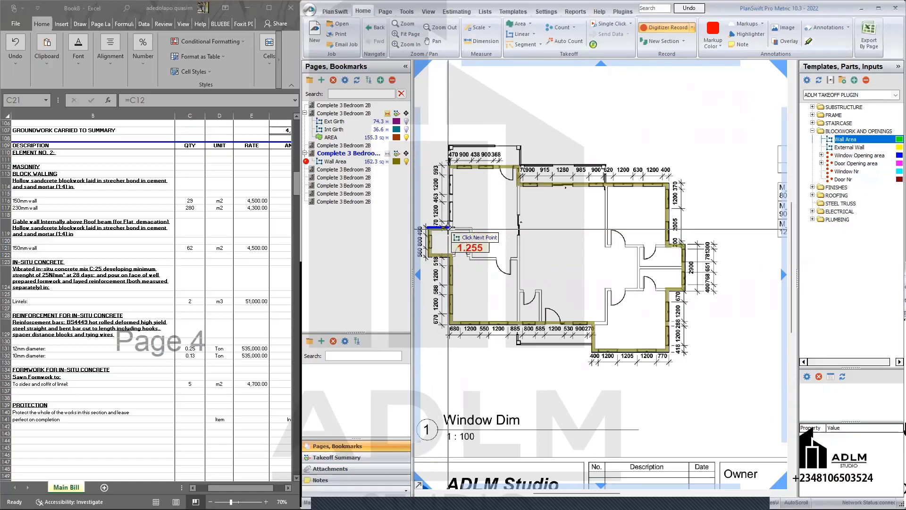
# Finish the external wall outline from the left toilet projection up to the starting bedroom corner and end the takeoff
pyautogui.click(448, 228)
pyautogui.scroll(3, 448, 228)
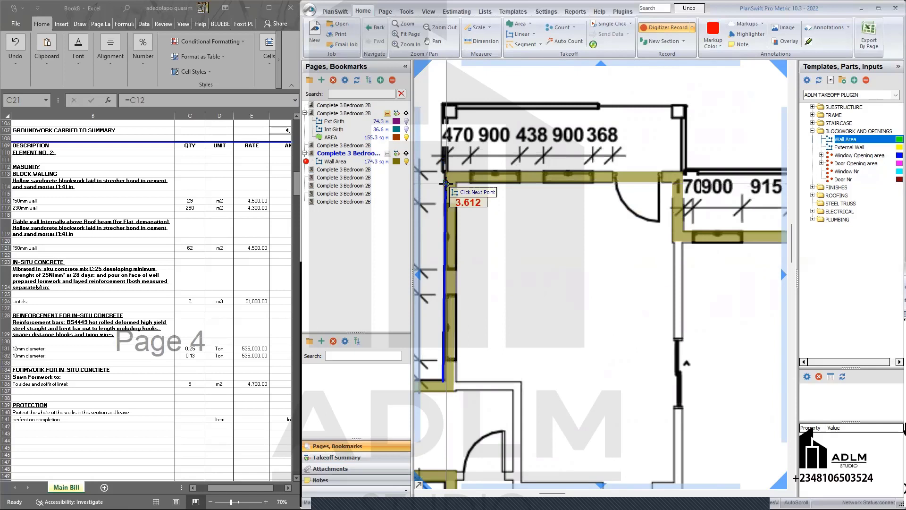
pyautogui.scroll(3, 448, 410)
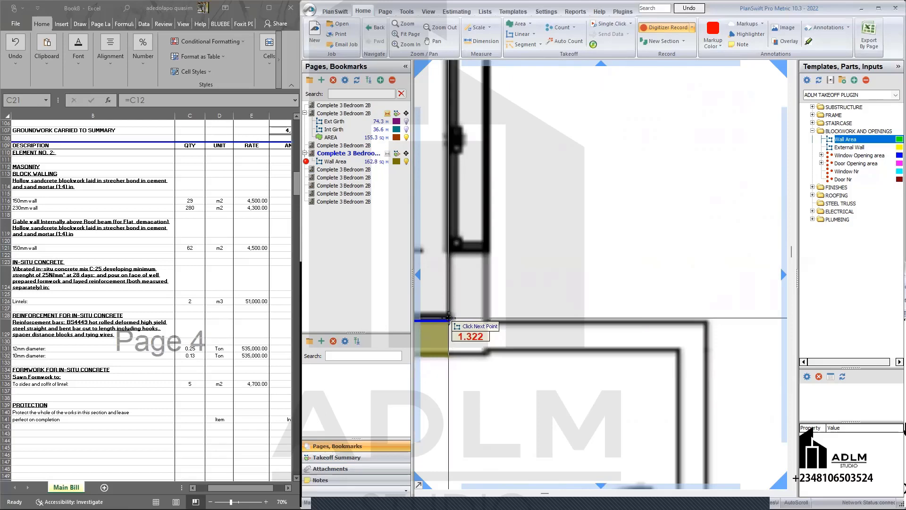
pyautogui.scroll(-3, 449, 317)
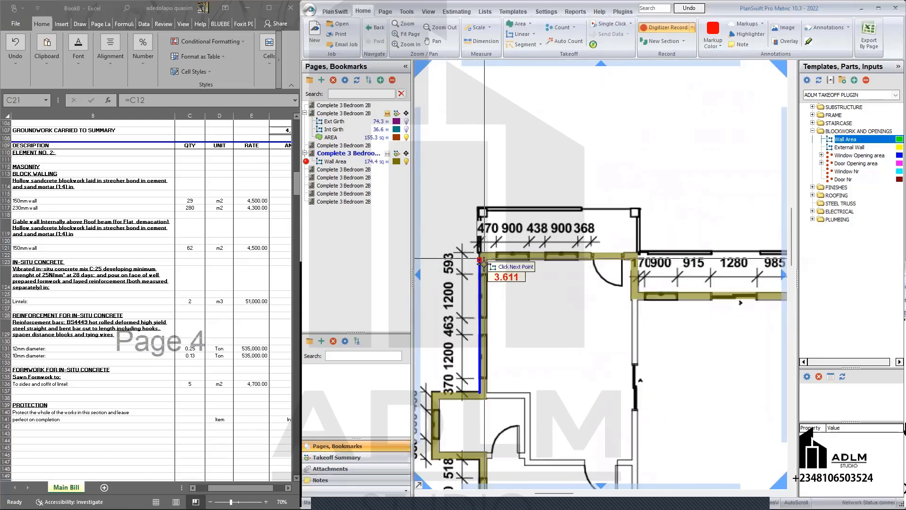
pyautogui.click(469, 264)
pyautogui.scroll(-5, 551, 404)
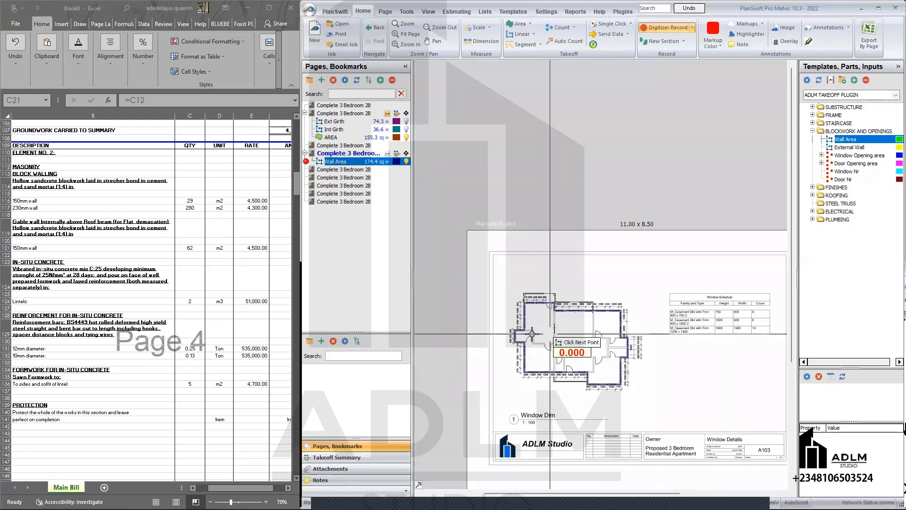
pyautogui.scroll(5, 550, 343)
pyautogui.scroll(-5, 571, 341)
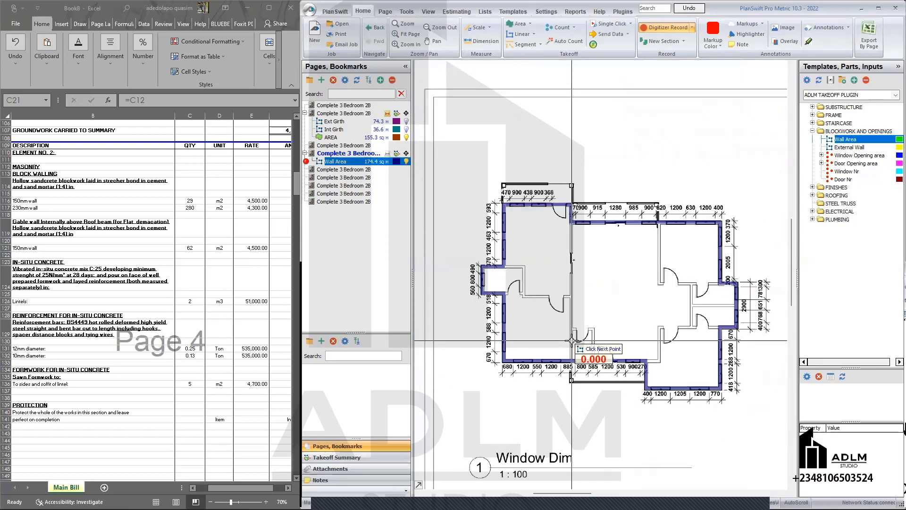
pyautogui.rightClick(625, 316)
pyautogui.click(625, 313)
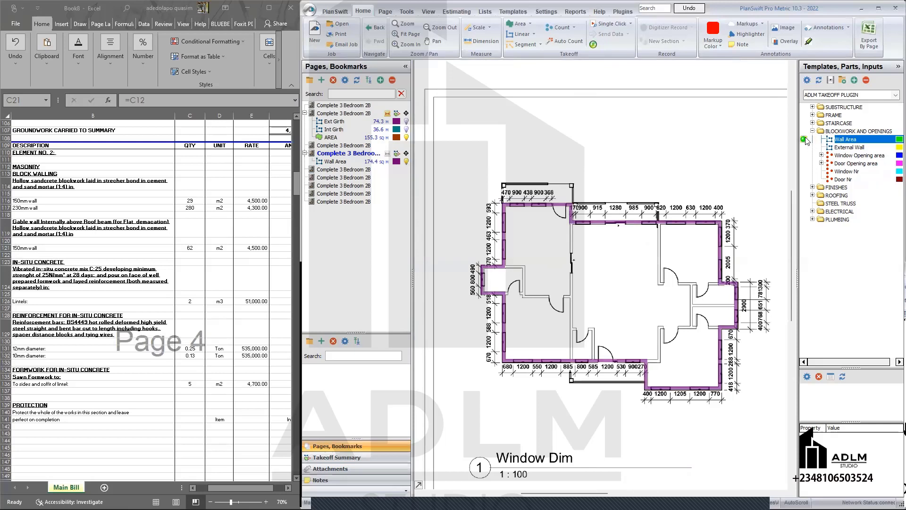
# Start an Int Wall Area takeoff with wall height 3.20 and trace the left toilet and bedroom partitions to the long central wall
pyautogui.doubleClick(511, 209)
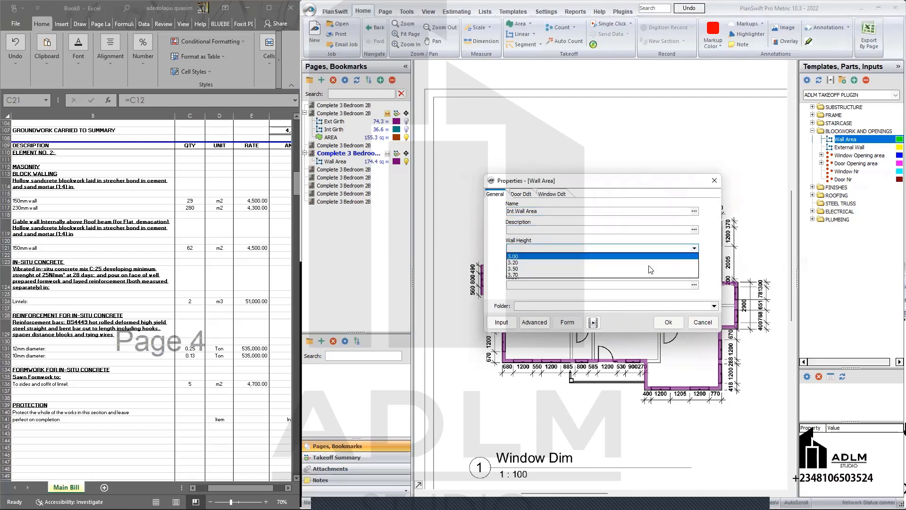
pyautogui.click(650, 263)
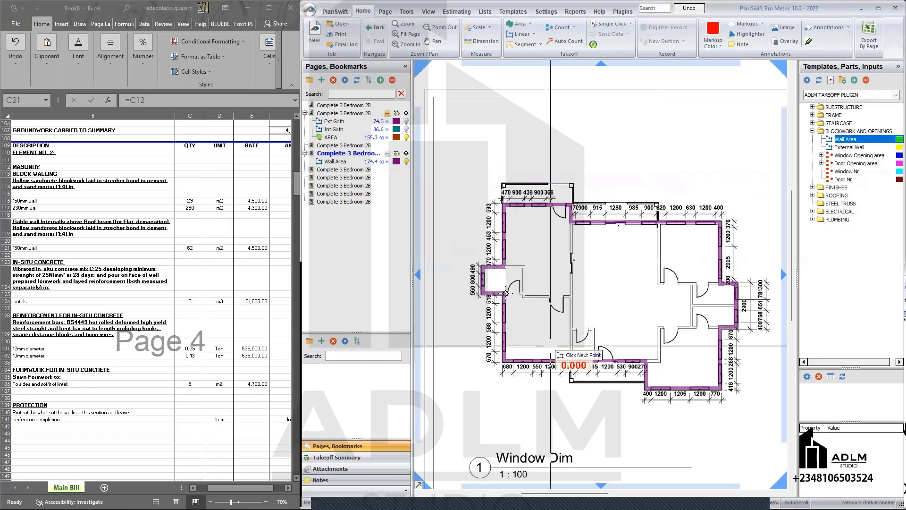
pyautogui.scroll(3, 474, 306)
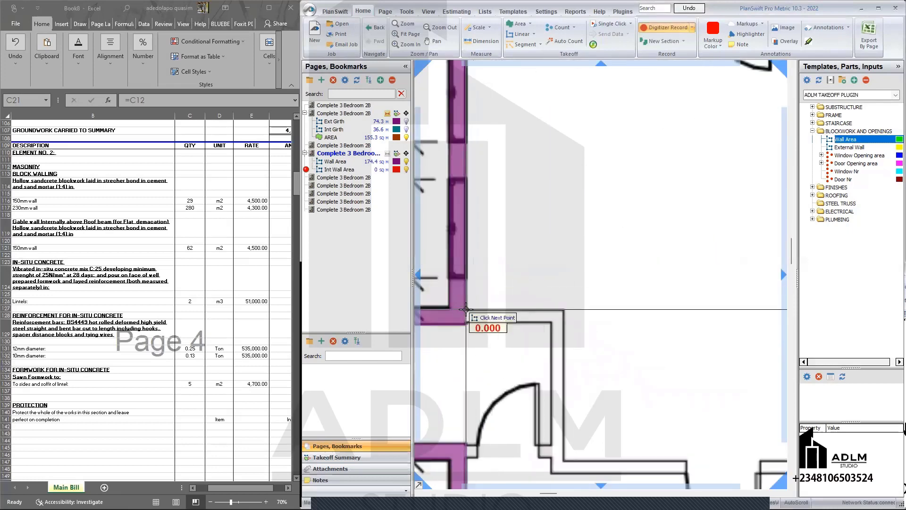
pyautogui.click(467, 309)
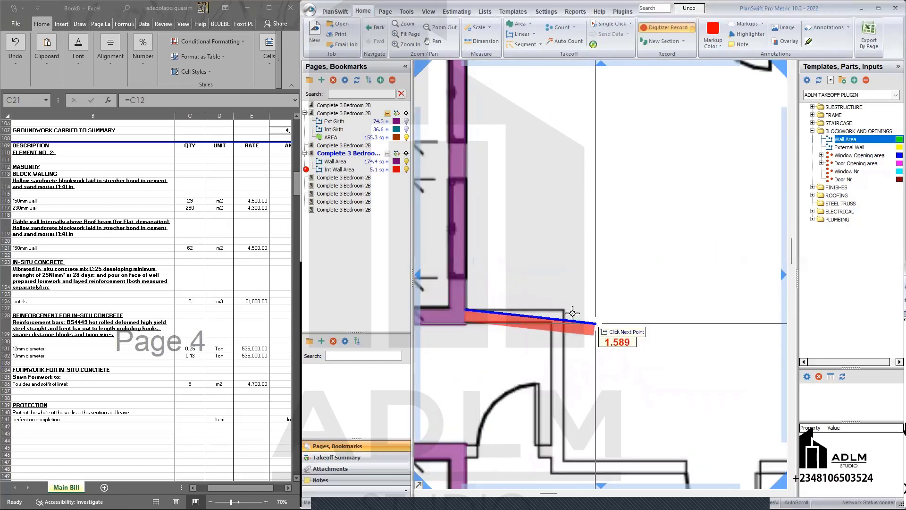
pyautogui.click(563, 417)
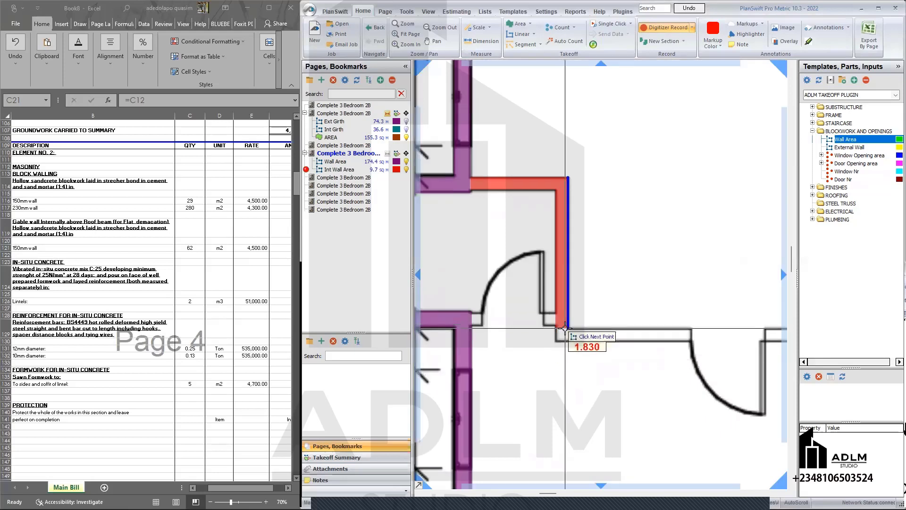
pyautogui.click(565, 326)
pyautogui.scroll(-2, 670, 345)
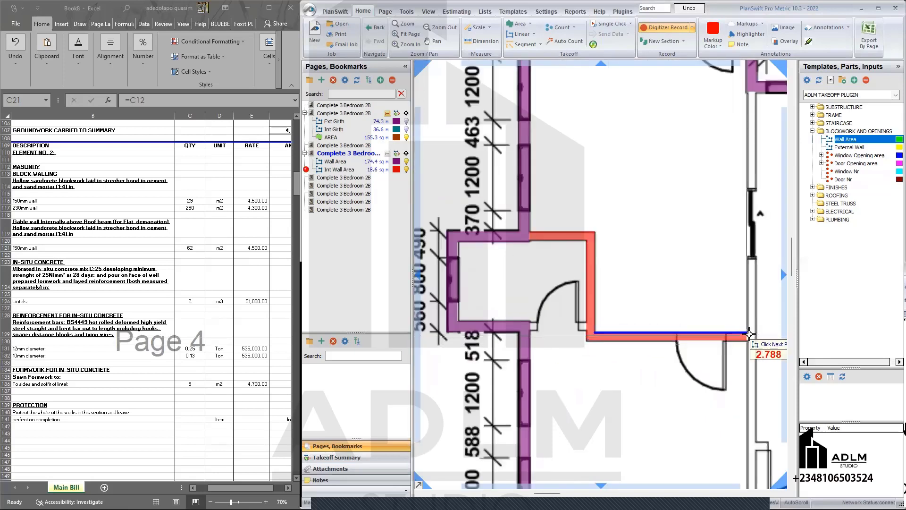
pyautogui.doubleClick(750, 333)
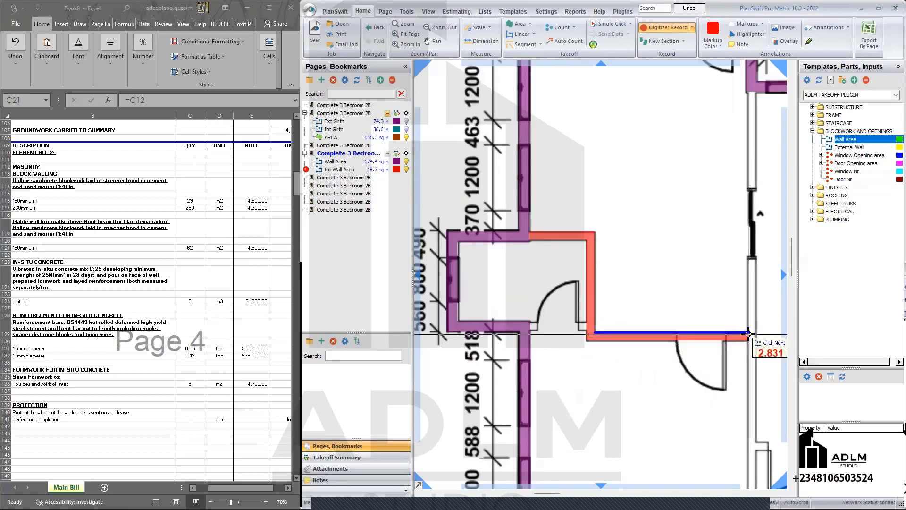
# Add the long partition between the left bedrooms and the living area, about 8.1 m from upper to lower external wall
pyautogui.click(762, 87)
pyautogui.scroll(3, 762, 88)
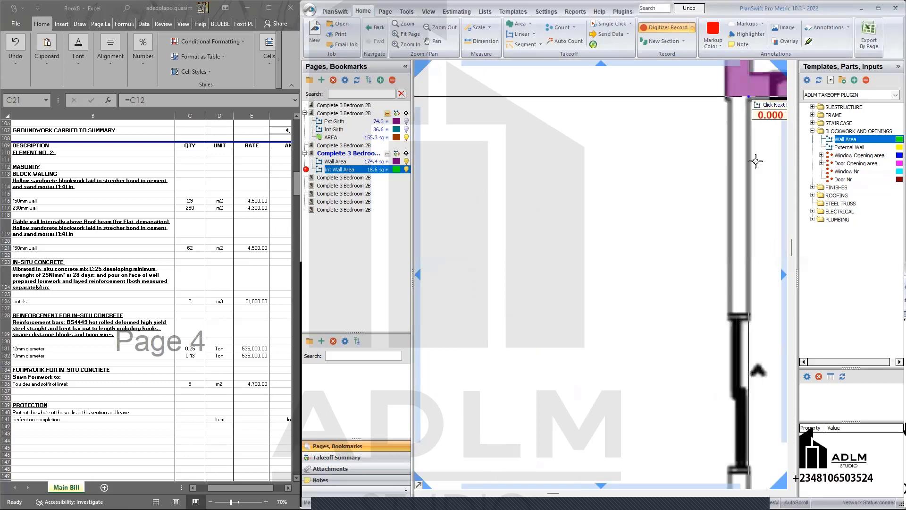
pyautogui.scroll(-3, 756, 162)
pyautogui.scroll(3, 702, 297)
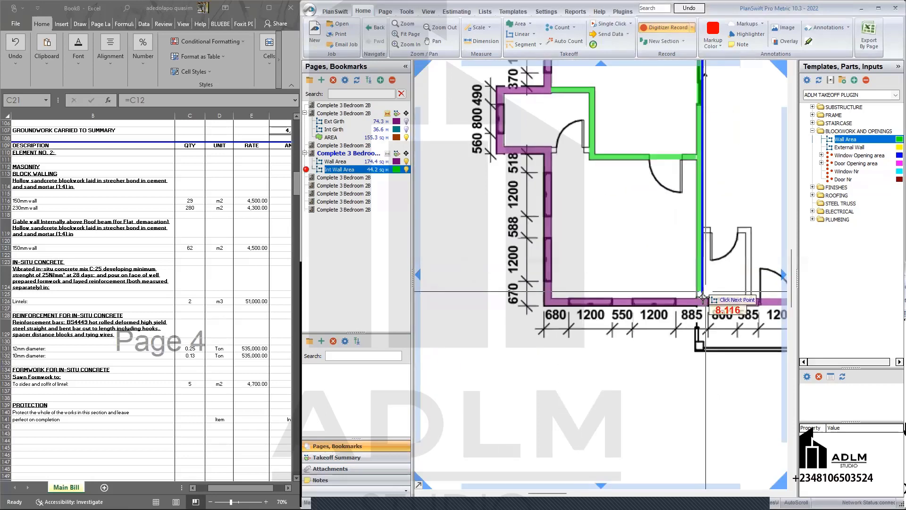
# Add the small lower toilet's two partitions, about 1.35 m across and 1.97 m down to the external wall
pyautogui.scroll(4, 703, 297)
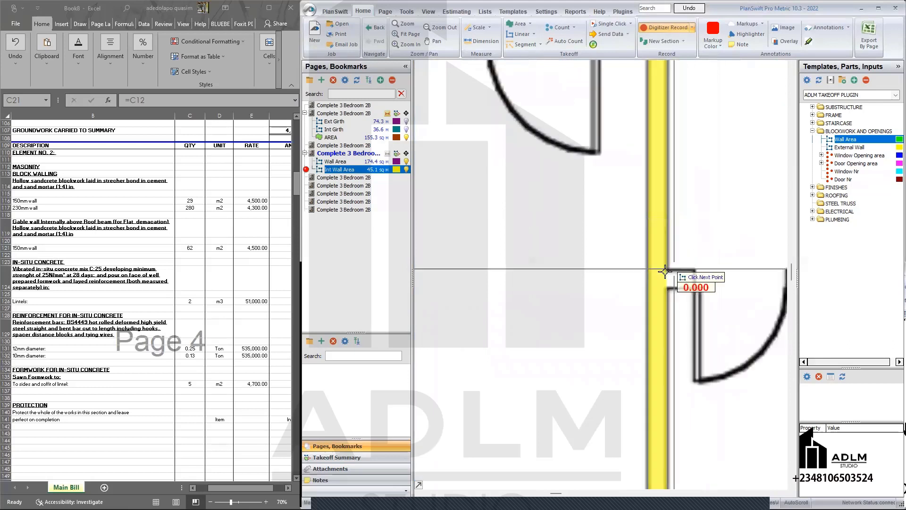
pyautogui.scroll(-3, 665, 270)
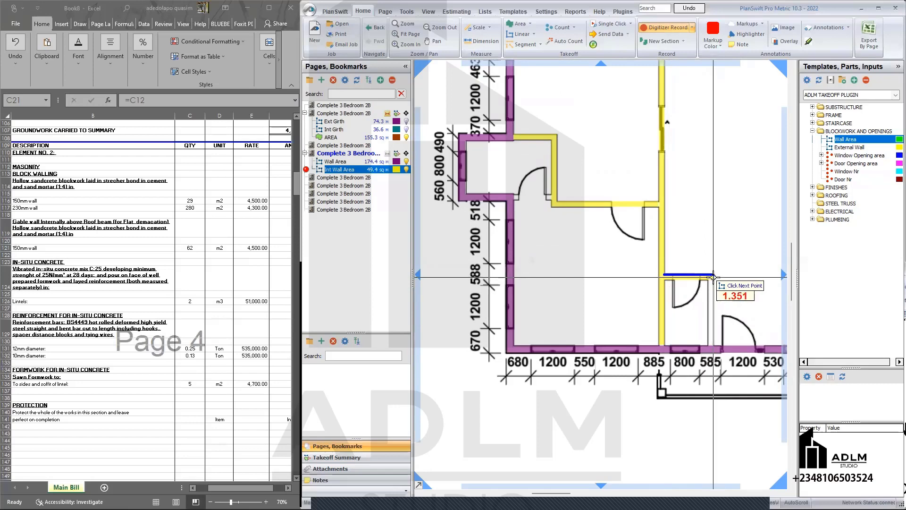
pyautogui.scroll(2, 714, 277)
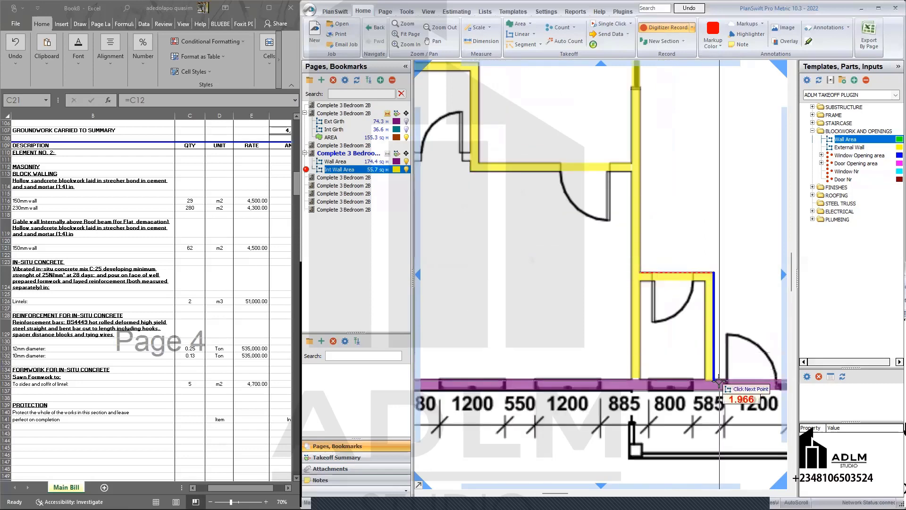
pyautogui.doubleClick(717, 377)
# Add the left toilet's door-side partition to the internal wall takeoff, about 1.08 m long
pyautogui.scroll(-3, 717, 378)
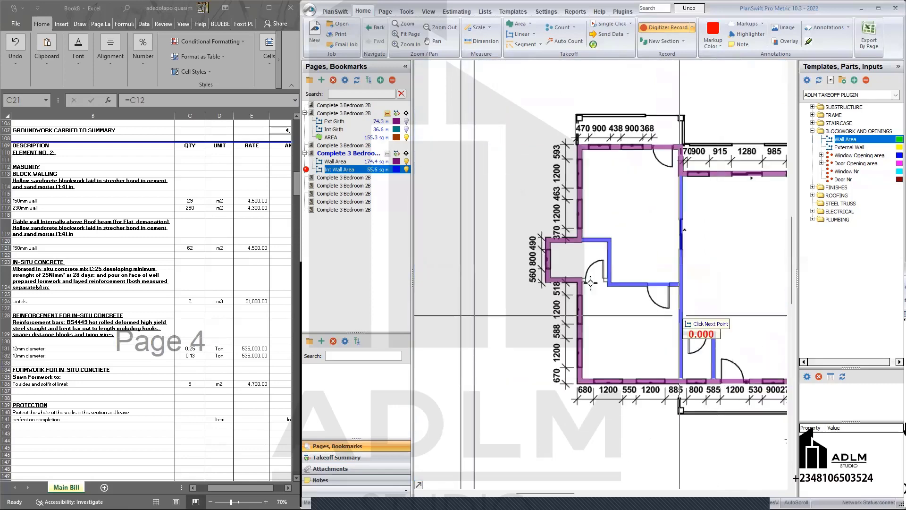
pyautogui.scroll(5, 573, 348)
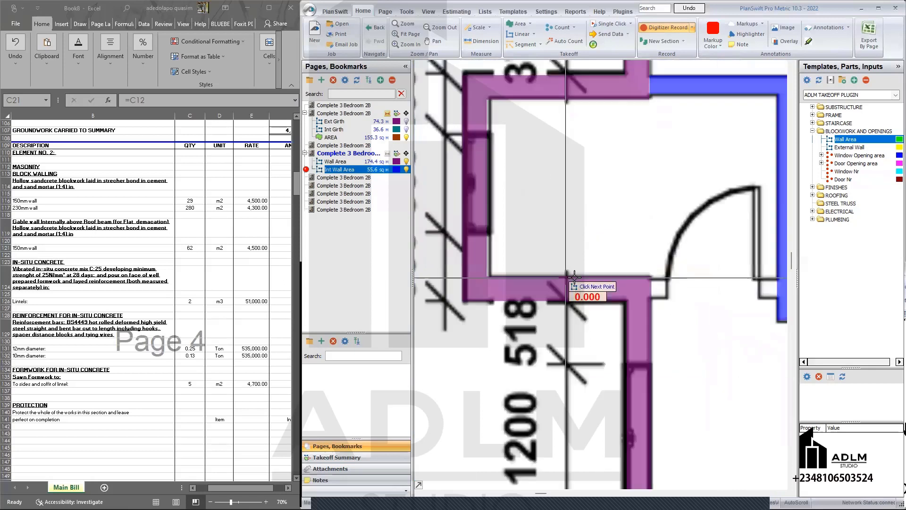
pyautogui.click(777, 299)
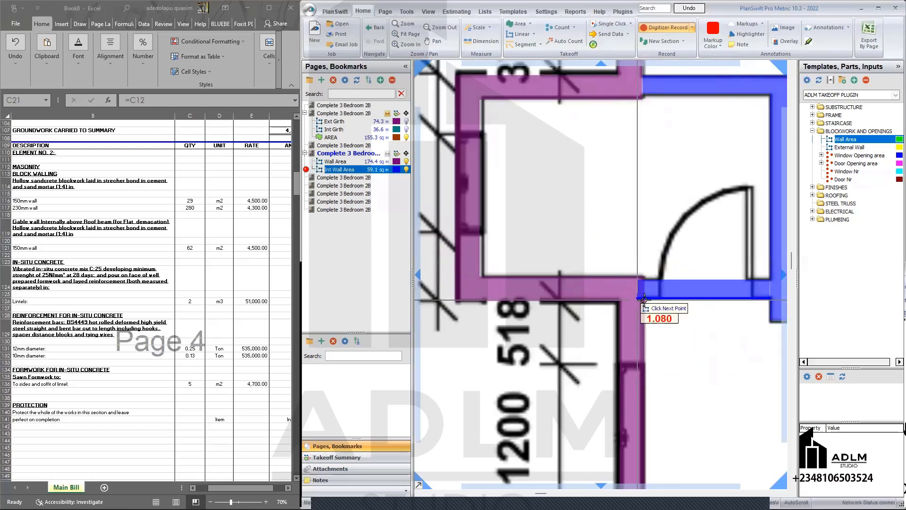
pyautogui.doubleClick(642, 299)
# Add the partition between the living area and the upper right bedroom, from the upper external wall down to the bedroom door corner
pyautogui.scroll(-3, 642, 299)
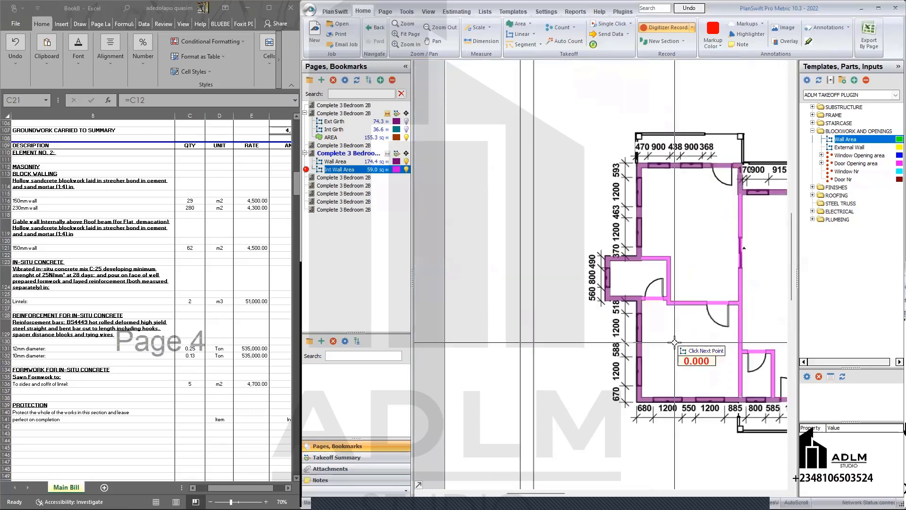
pyautogui.scroll(2, 713, 184)
pyautogui.scroll(5, 717, 176)
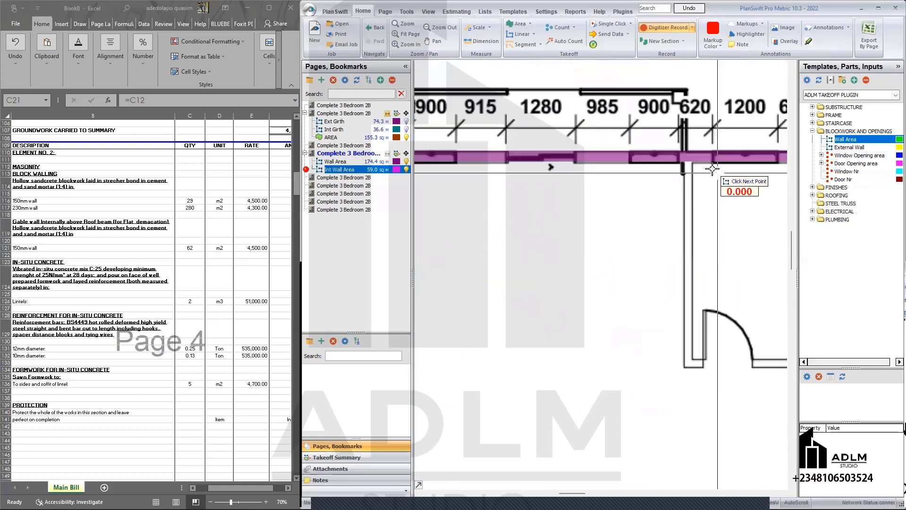
pyautogui.click(672, 156)
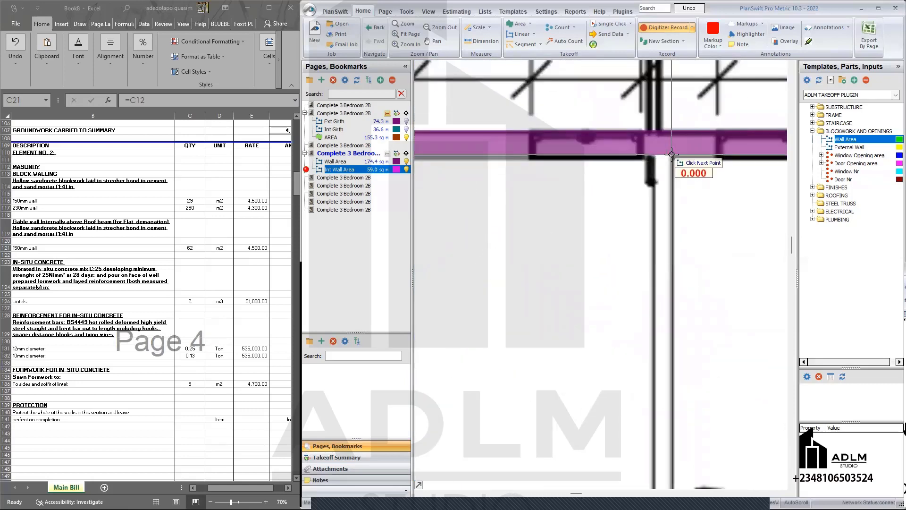
pyautogui.scroll(-3, 675, 241)
pyautogui.moveTo(735, 420); pyautogui.dragTo(657, 283)
pyautogui.click(600, 277)
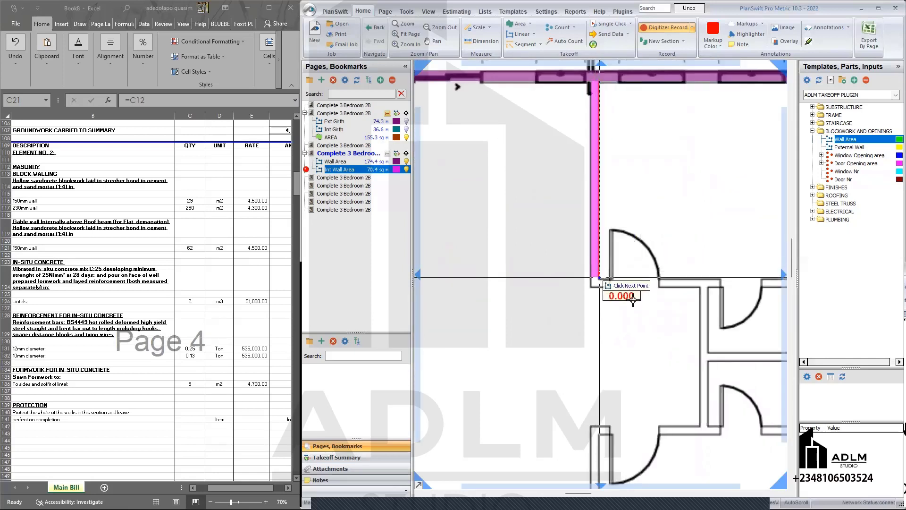
pyautogui.scroll(3, 652, 411)
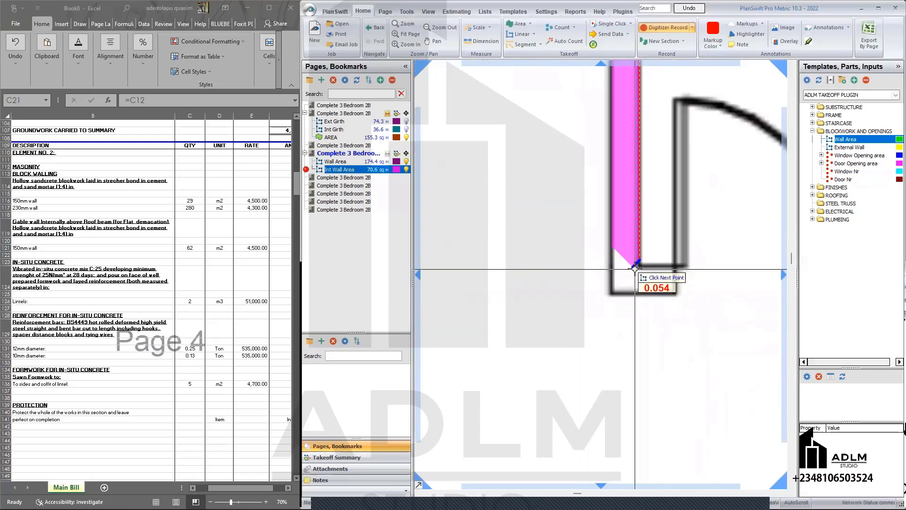
pyautogui.scroll(2, 643, 267)
pyautogui.click(643, 267)
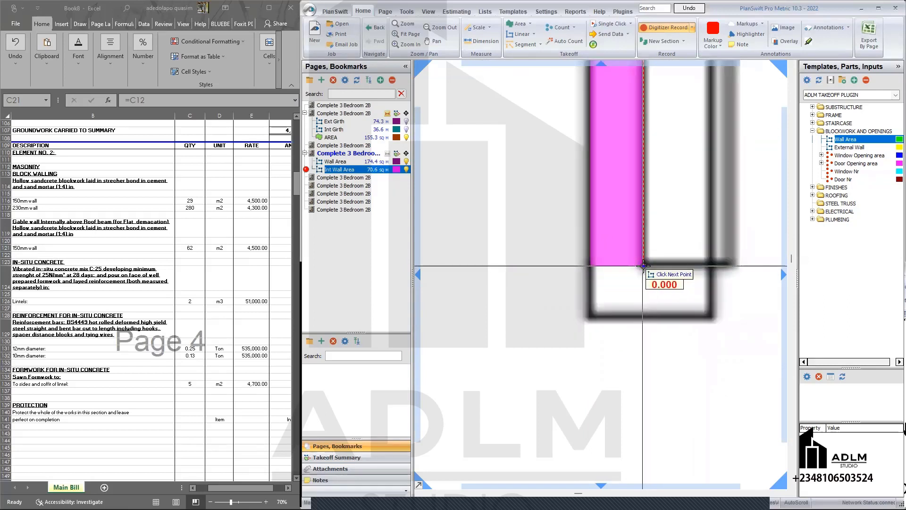
# Trace the remaining right bedroom partitions and the toilets' door-side wall, ending at the corner beside the lower external wall
pyautogui.scroll(-4, 643, 266)
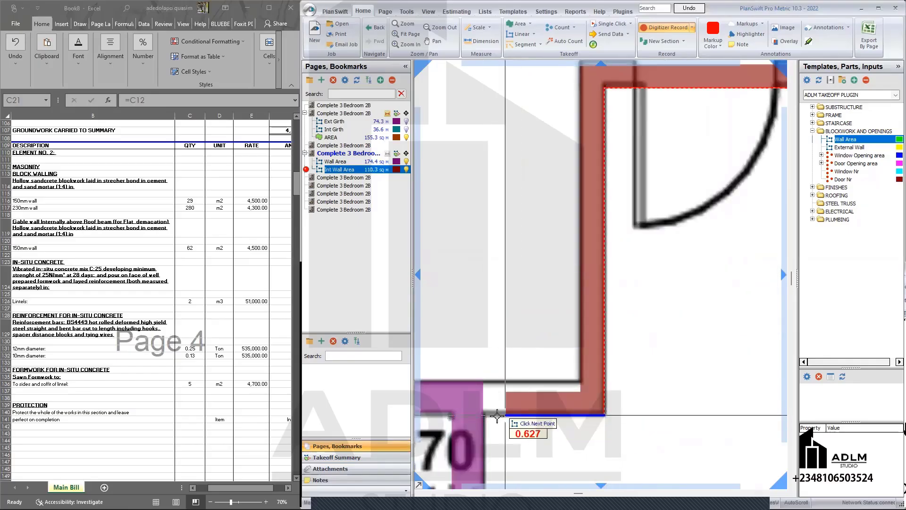
pyautogui.scroll(-4, 567, 416)
pyautogui.scroll(3, 569, 415)
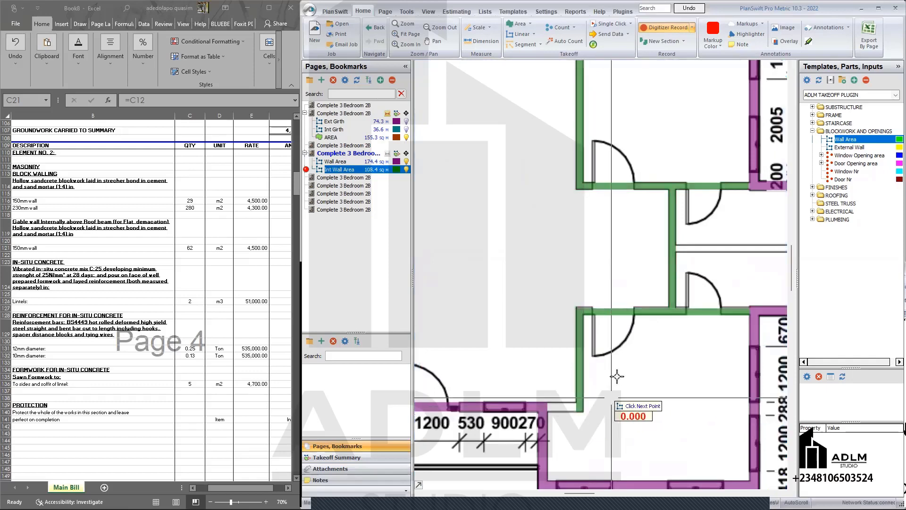
# Add the partition between the two right toilets, about 2.6 m long, and stop recording the internal wall takeoff
pyautogui.scroll(-5, 618, 374)
pyautogui.scroll(5, 619, 373)
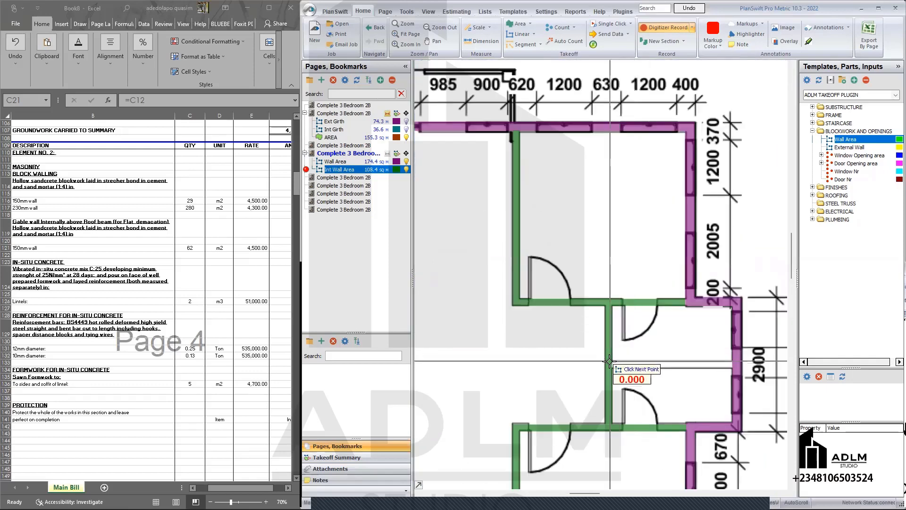
pyautogui.click(612, 360)
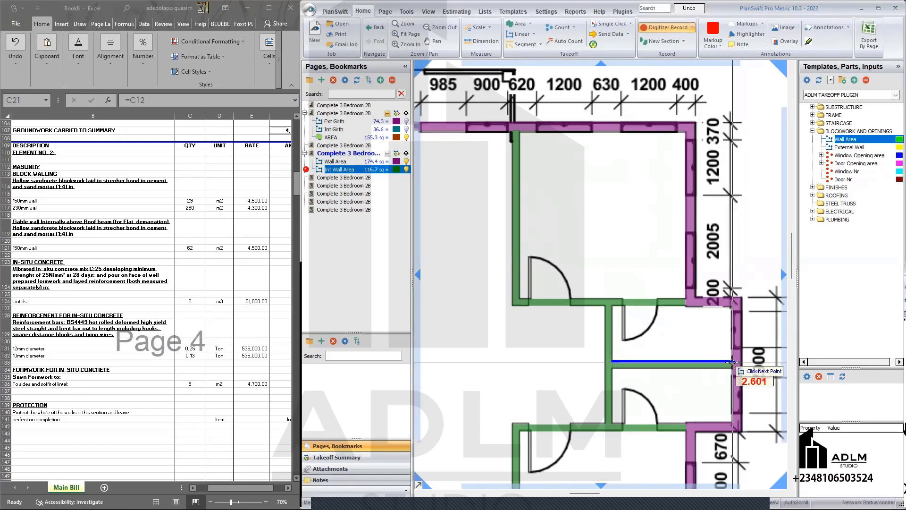
pyautogui.scroll(-5, 732, 362)
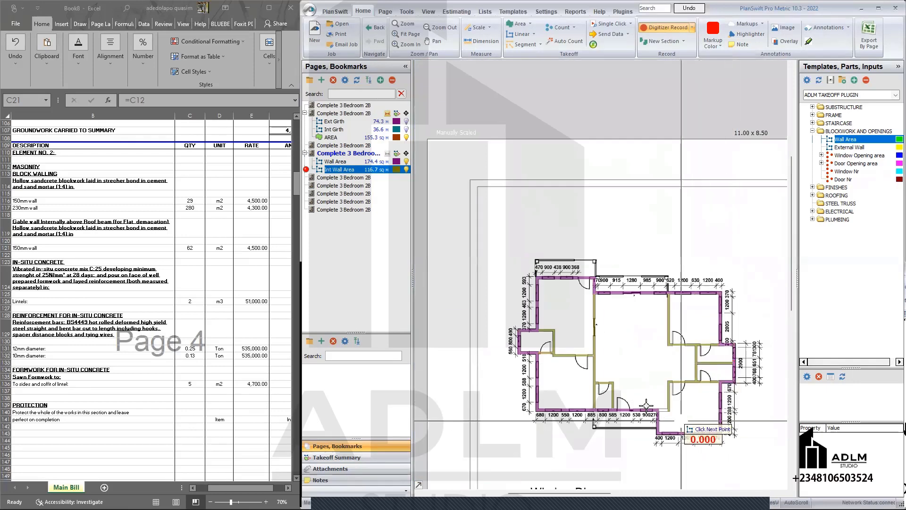
pyautogui.scroll(3, 618, 338)
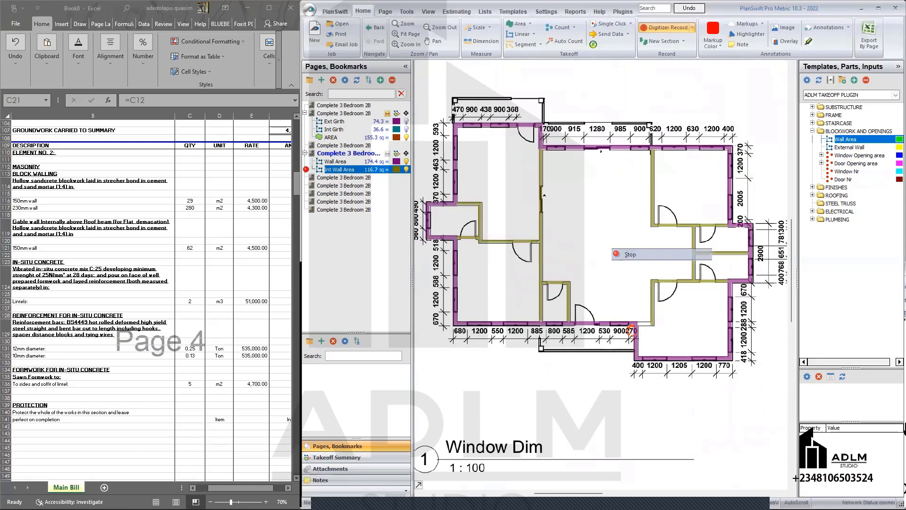
pyautogui.scroll(4, 632, 331)
pyautogui.press('Escape')
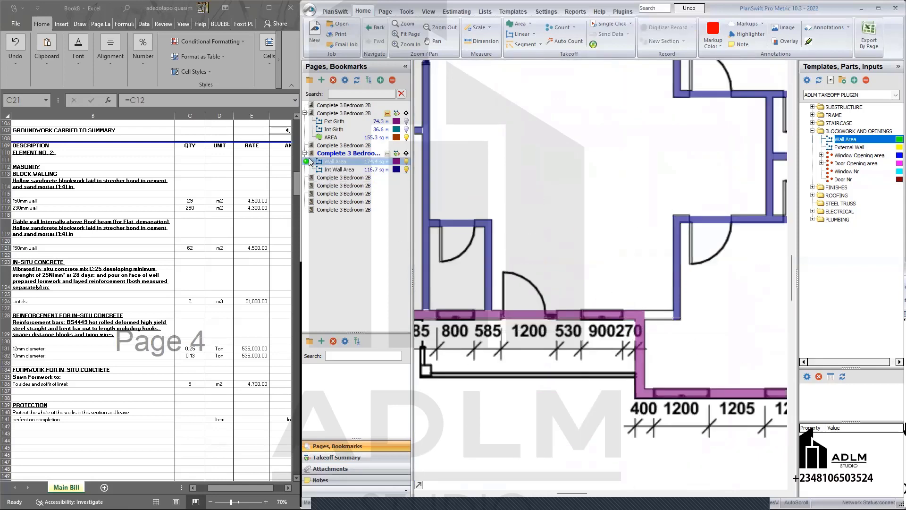
# Resume the Wall Area takeoff, fill the short external wall gap at the lower right bedroom's corner, and stop recording
pyautogui.click(342, 162)
pyautogui.click(307, 162)
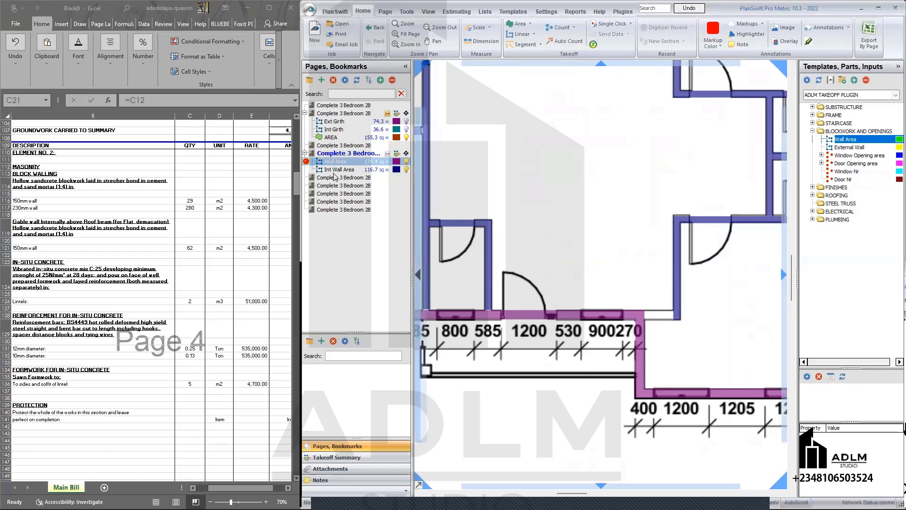
pyautogui.click(674, 320)
pyautogui.scroll(3, 684, 317)
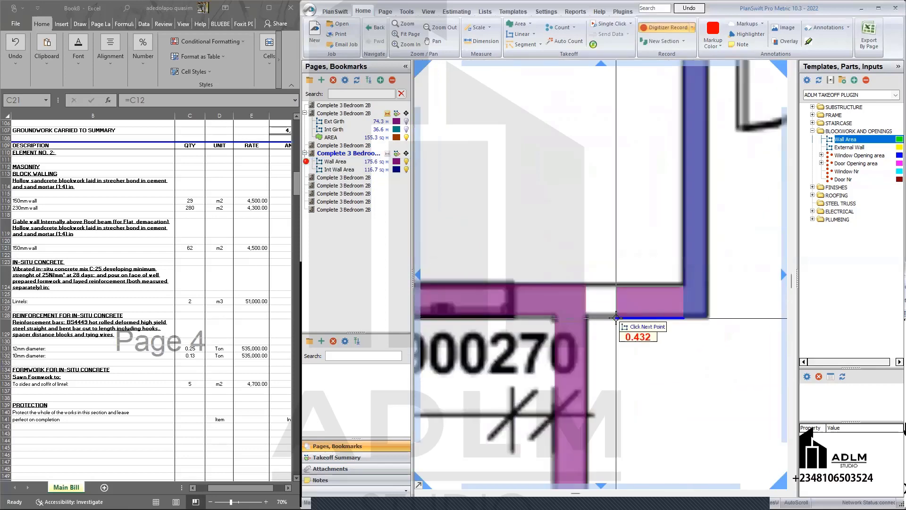
pyautogui.scroll(-3, 623, 358)
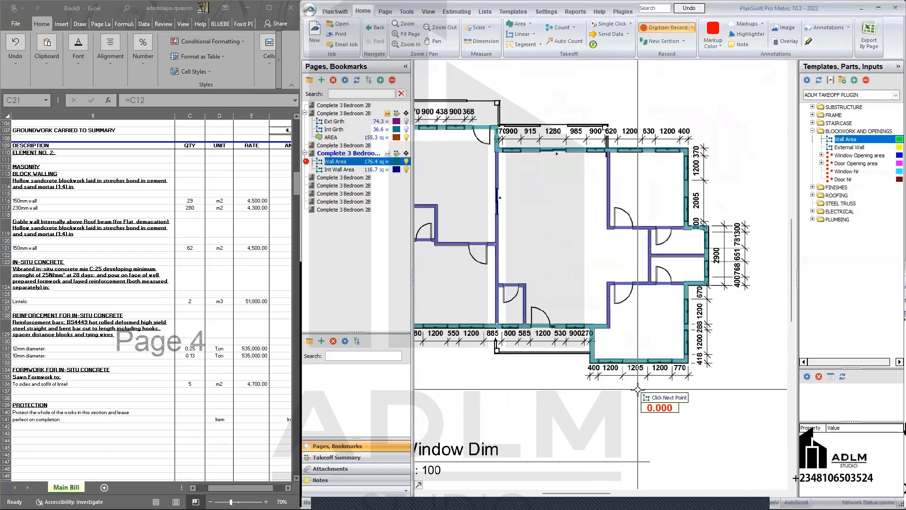
pyautogui.scroll(-2, 594, 364)
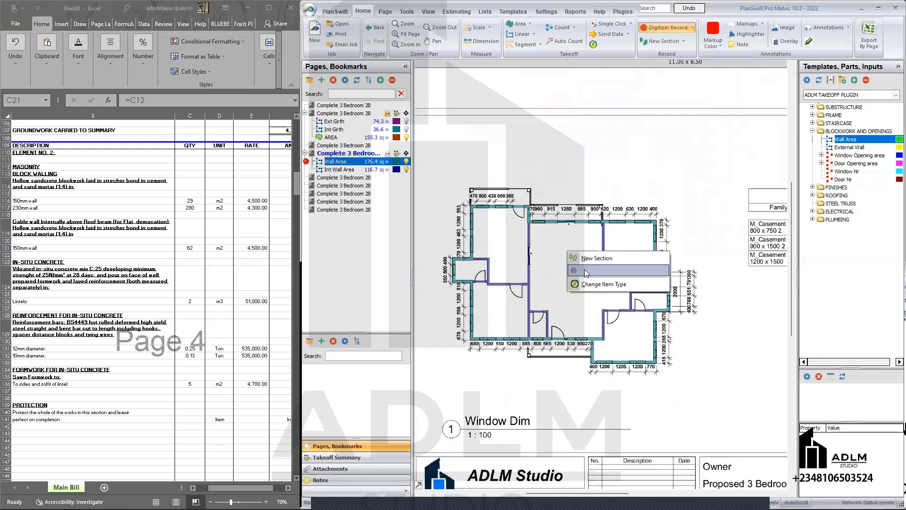
pyautogui.click(579, 272)
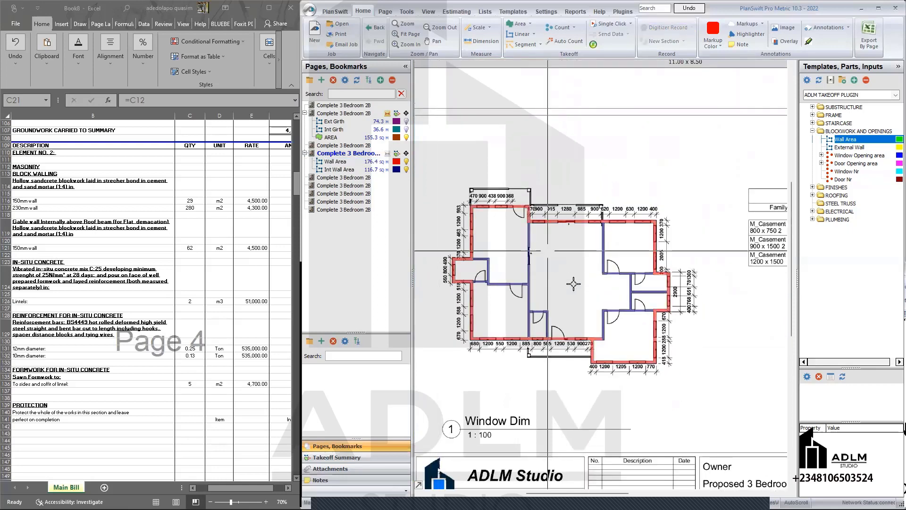
# Using the window schedule, enter the 800 x 750 windows as Wall Area's W1 deduction: height .75, width .8, number 4
pyautogui.scroll(-3, 574, 282)
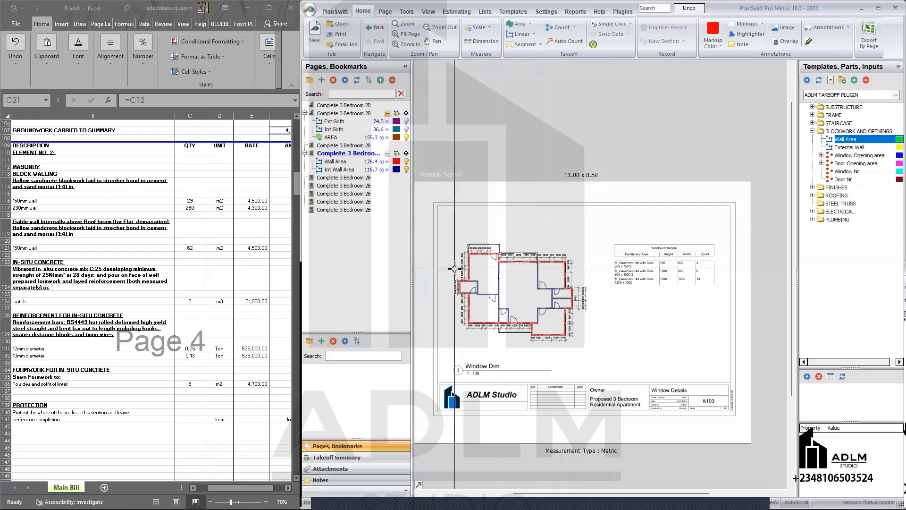
pyautogui.scroll(3, 455, 276)
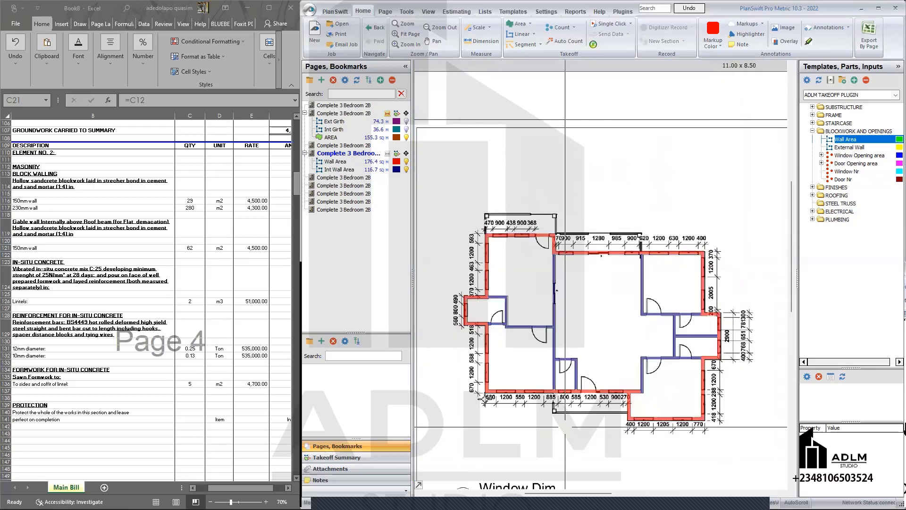
pyautogui.scroll(-3, 720, 363)
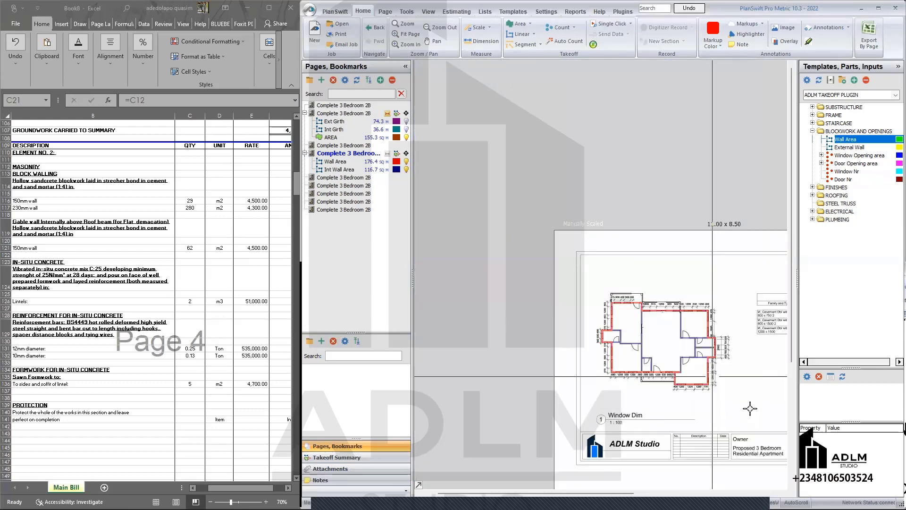
pyautogui.scroll(5, 722, 351)
pyautogui.moveTo(722, 344)
pyautogui.mouseDown()
pyautogui.moveTo(729, 305)
pyautogui.moveTo(705, 217)
pyautogui.mouseUp()
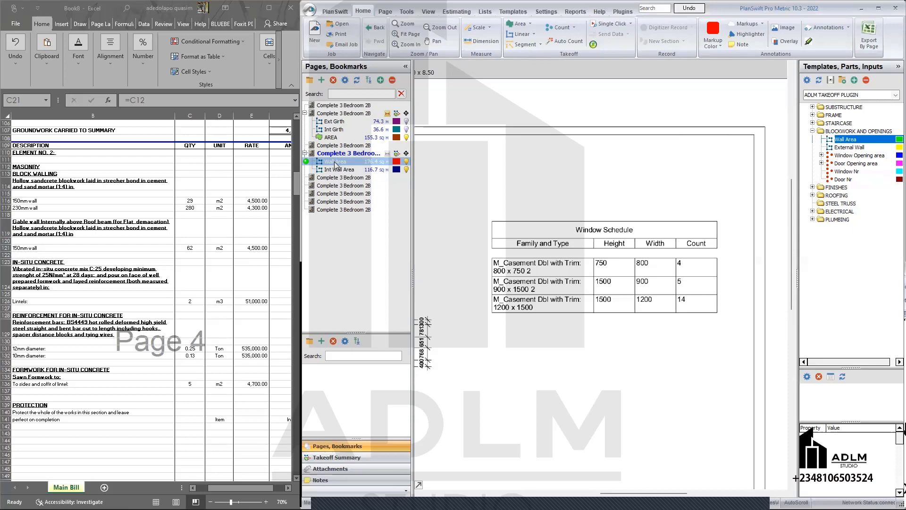
pyautogui.doubleClick(335, 164)
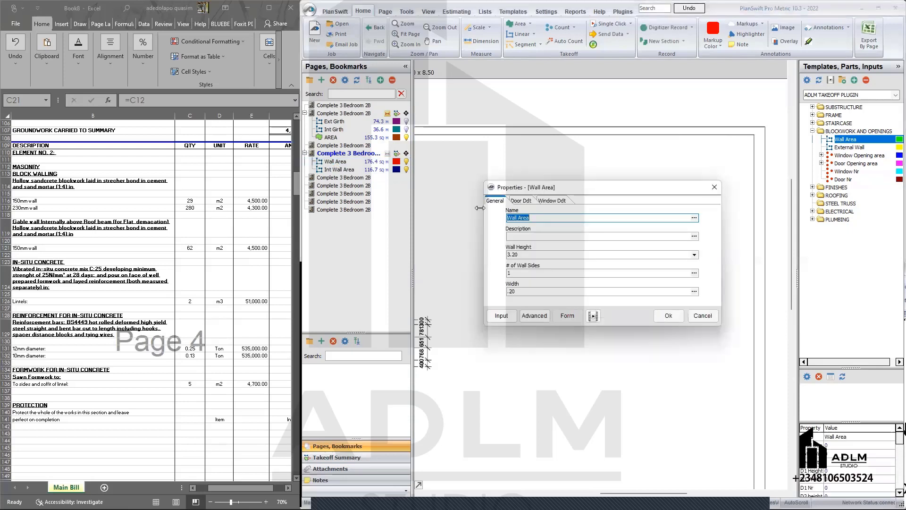
pyautogui.click(522, 202)
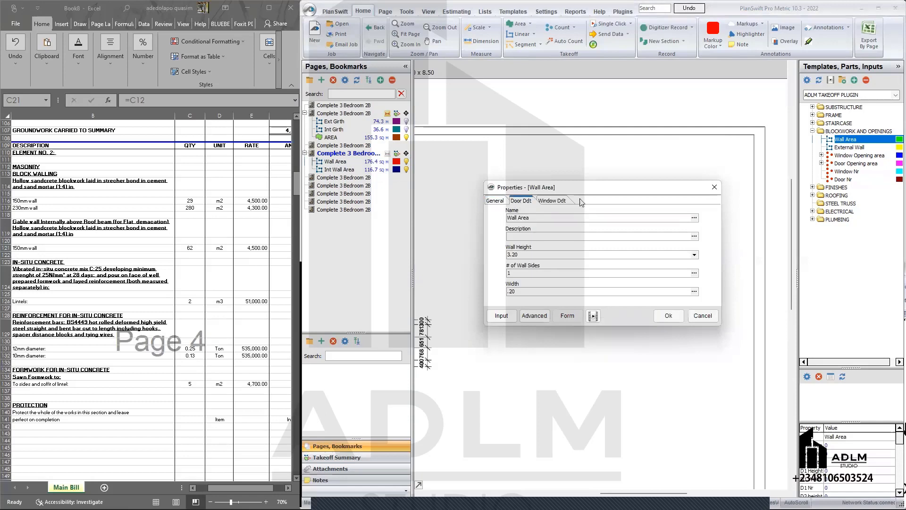
pyautogui.click(553, 202)
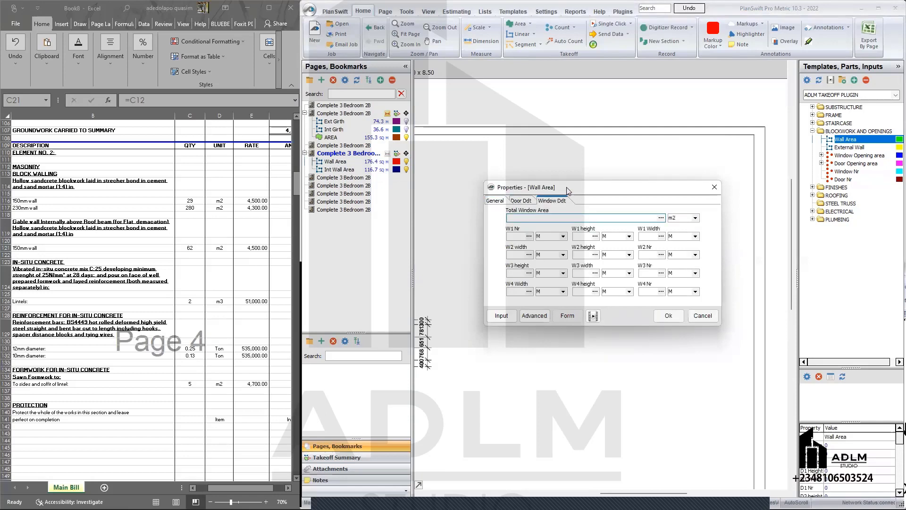
pyautogui.moveTo(567, 188); pyautogui.dragTo(574, 339)
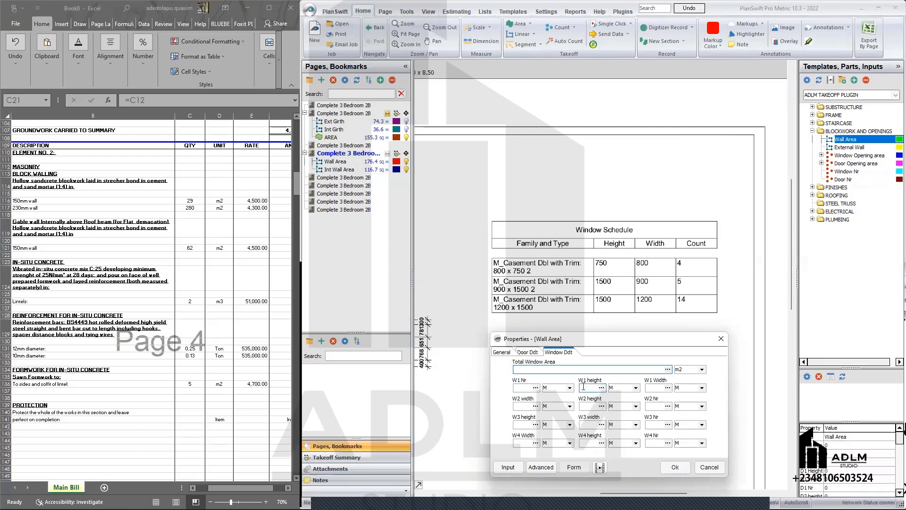
pyautogui.click(597, 387)
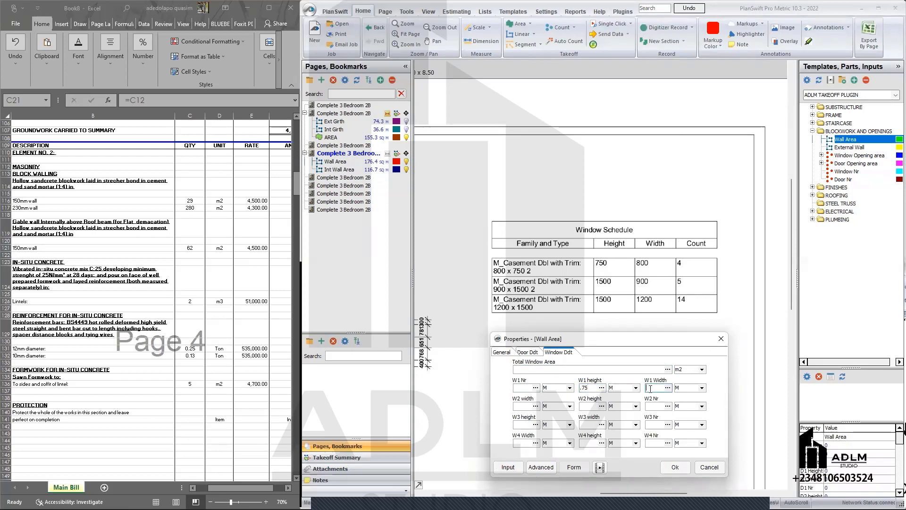
pyautogui.click(651, 388)
pyautogui.write('.8')
pyautogui.write('4')
# Enter the 900 x 1500 windows as the W2 deduction with width .9, height 1.5 and number 5
pyautogui.click(530, 406)
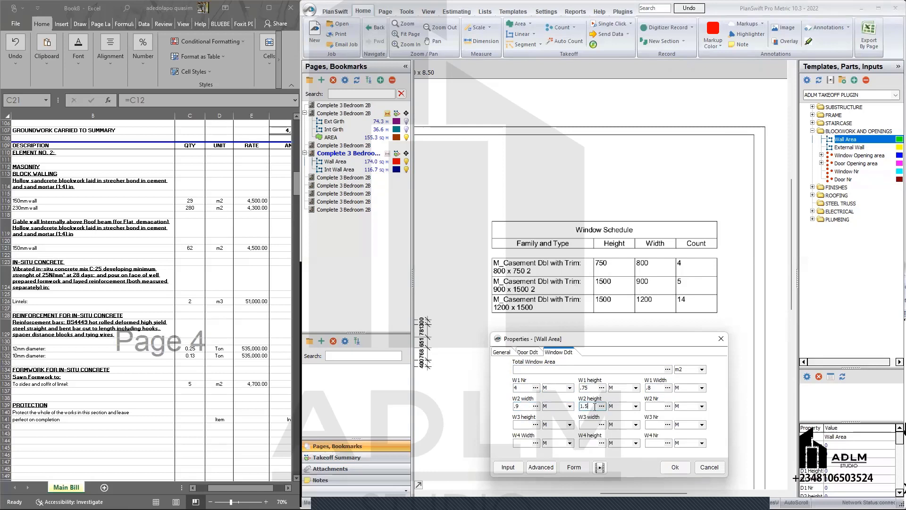
pyautogui.click(594, 405)
pyautogui.write('1.5')
pyautogui.click(653, 406)
# Enter the 1200 x 1500 windows as the W3 deduction with height 1.5, width 1.2 and number 14, and apply the deductions
pyautogui.click(524, 425)
pyautogui.click(583, 425)
pyautogui.write('1.2')
pyautogui.click(653, 429)
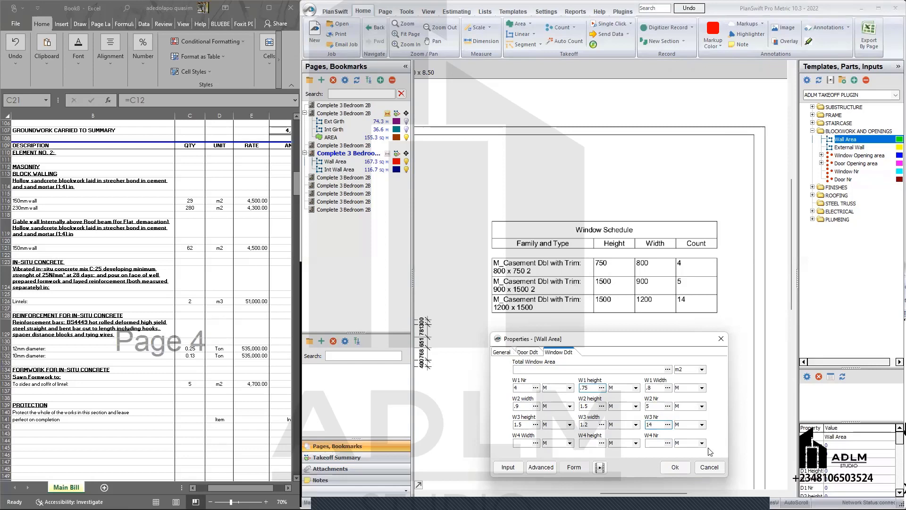
pyautogui.click(675, 467)
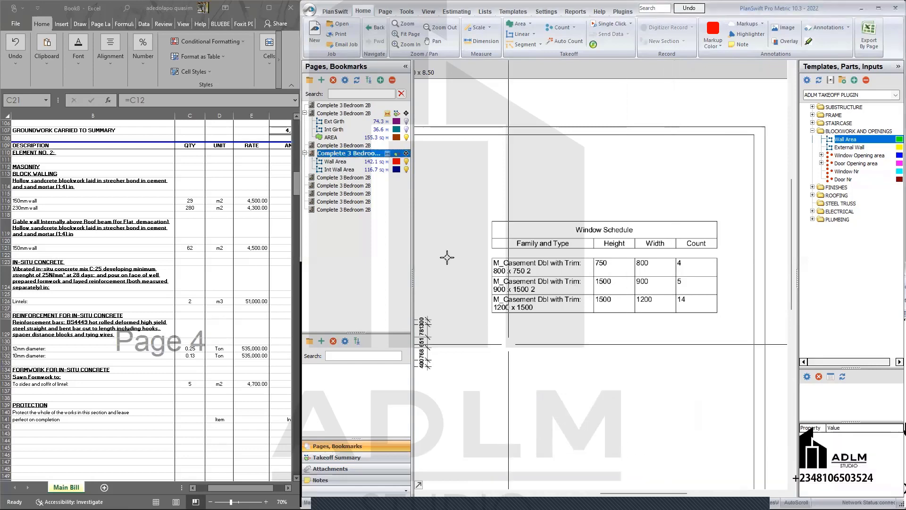
# Enter the external 900 mm door as Wall Area's D1 deduction: height 2.1, width .9, number 1
pyautogui.scroll(-1, 447, 257)
pyautogui.moveTo(450, 266); pyautogui.dragTo(566, 243)
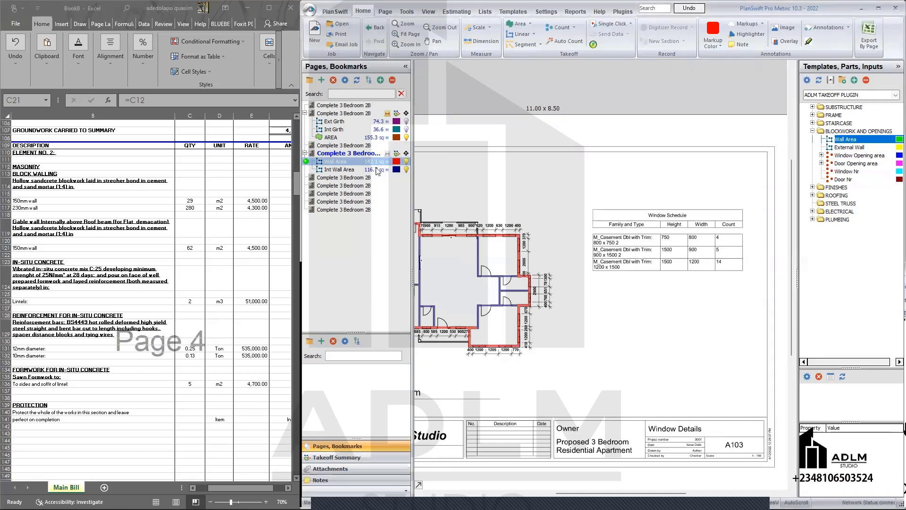
pyautogui.moveTo(462, 253); pyautogui.dragTo(522, 272)
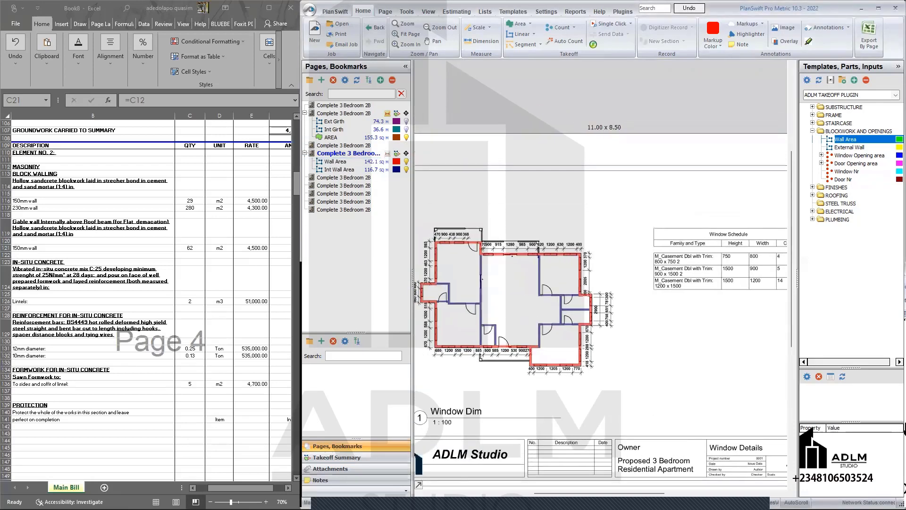
pyautogui.scroll(1, 461, 257)
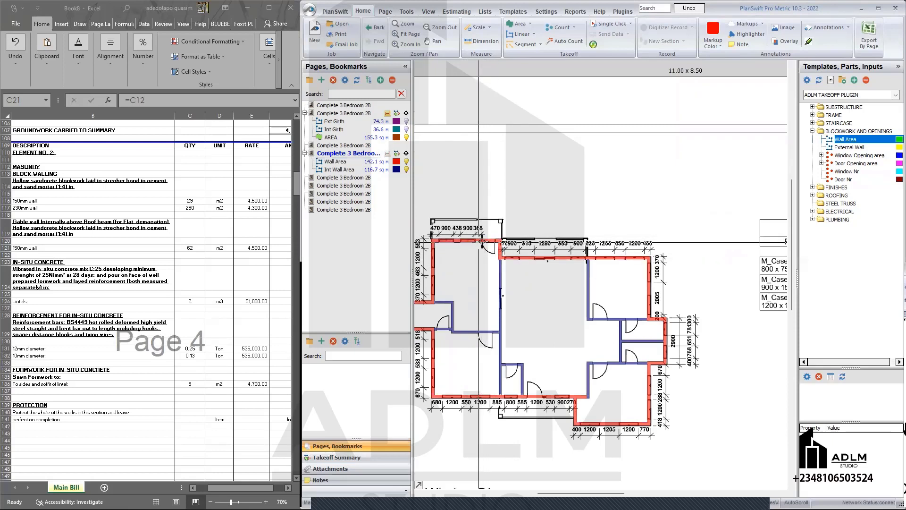
pyautogui.moveTo(482, 241)
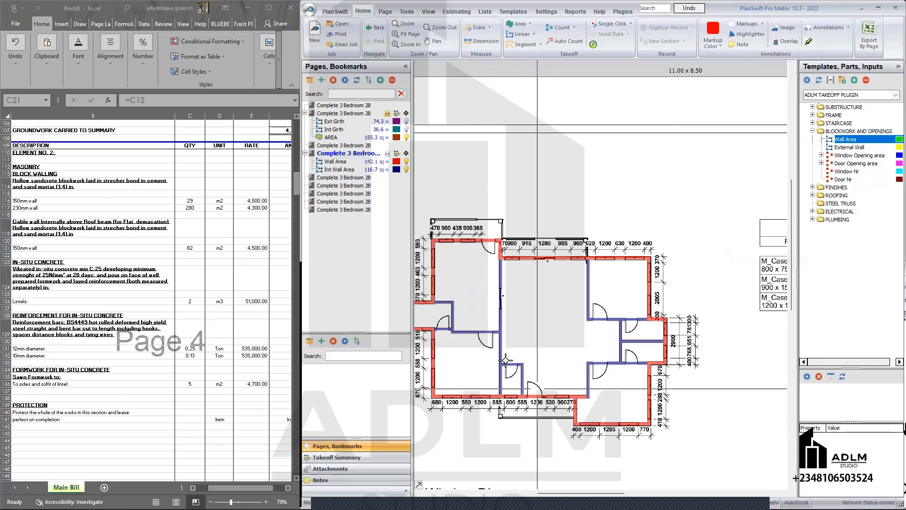
pyautogui.click(345, 163)
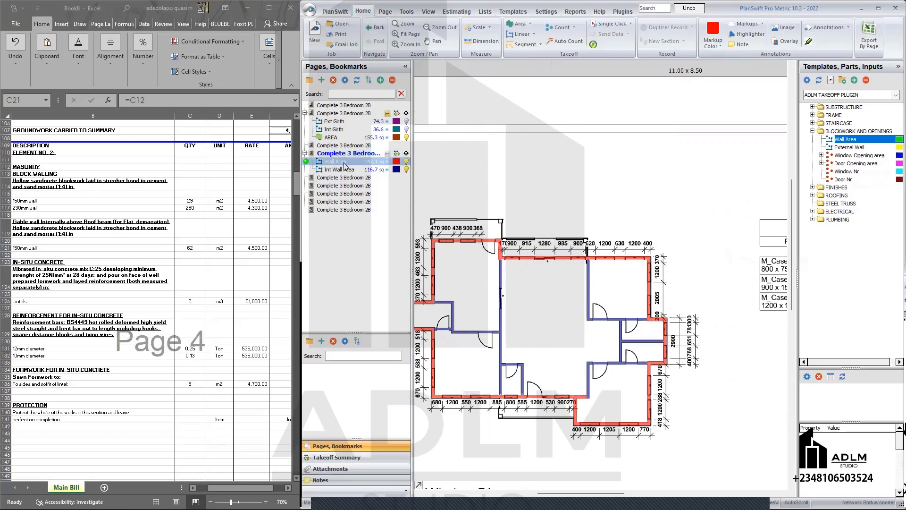
pyautogui.doubleClick(344, 162)
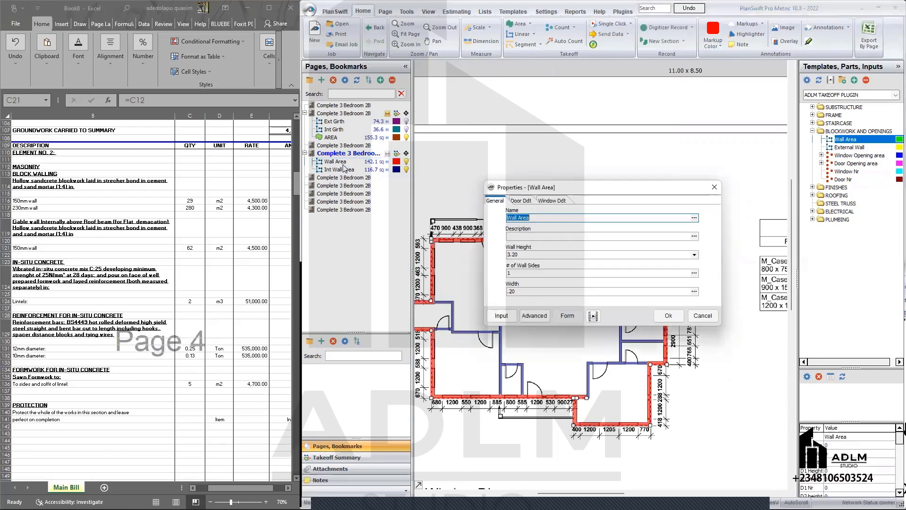
pyautogui.click(551, 201)
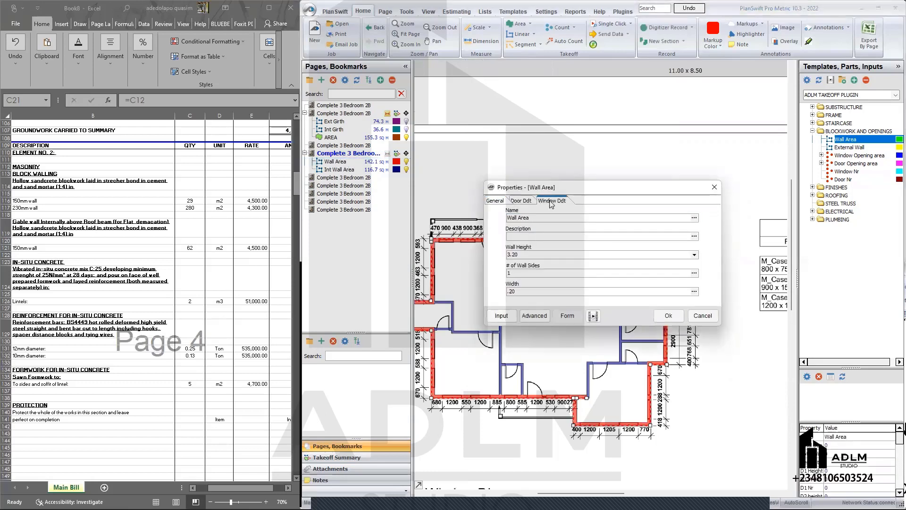
pyautogui.click(524, 201)
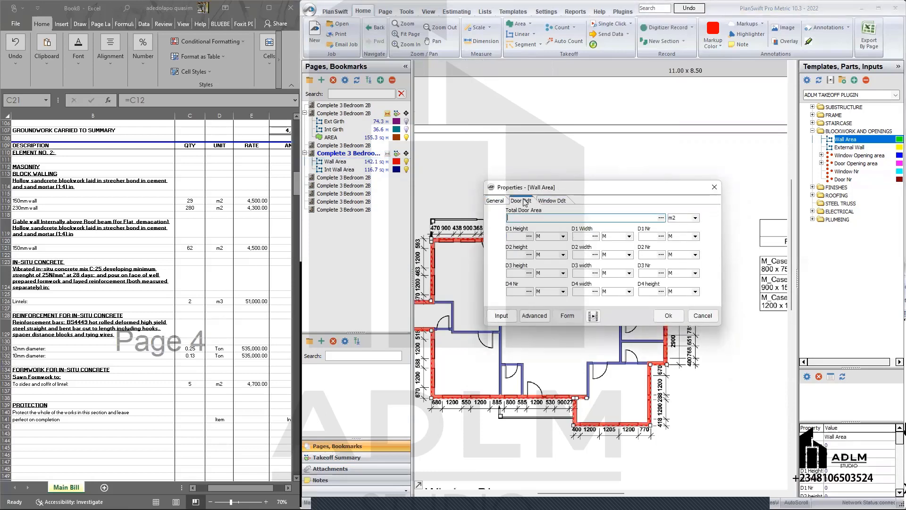
pyautogui.click(512, 238)
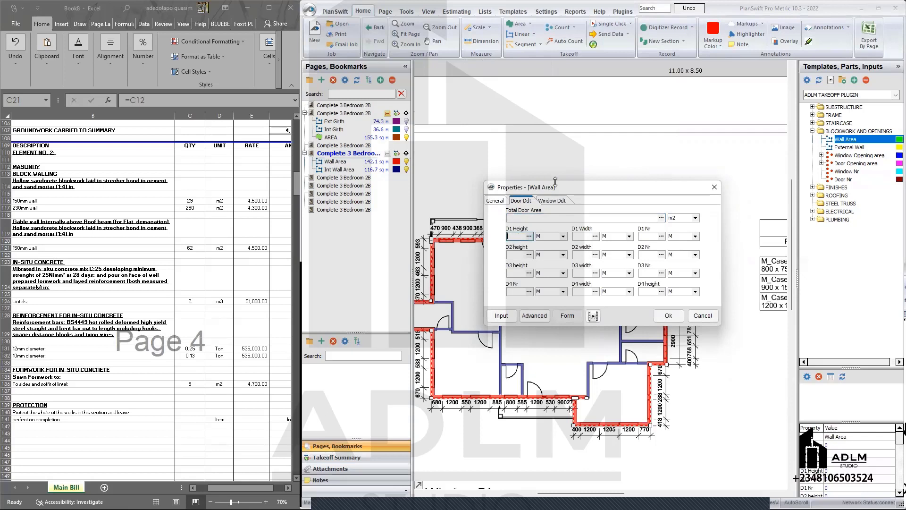
pyautogui.moveTo(570, 188); pyautogui.dragTo(574, 177)
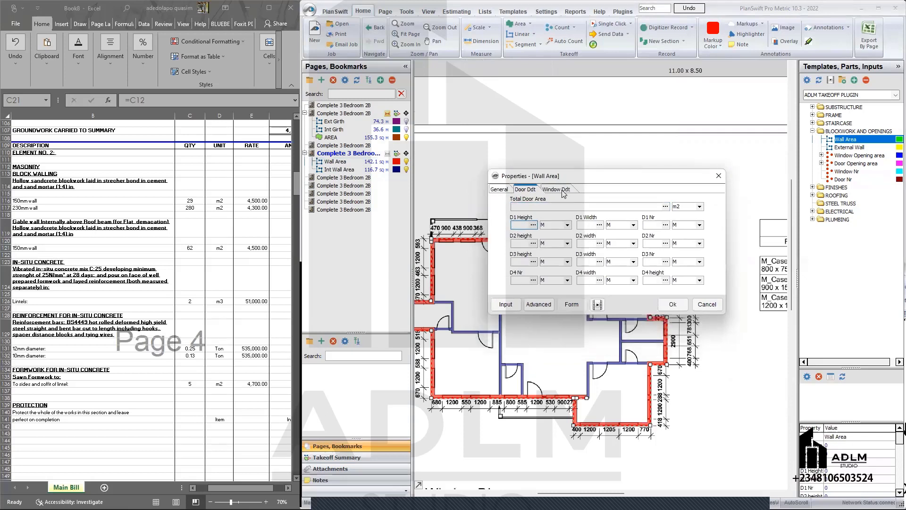
pyautogui.click(583, 224)
pyautogui.click(585, 225)
# Enter the 1200 mm door as the D2 deduction with height 2.1, width 1.2 and number 1, and apply the door deductions
pyautogui.click(526, 241)
pyautogui.write('2.1')
pyautogui.click(587, 243)
pyautogui.click(650, 243)
pyautogui.write('1')
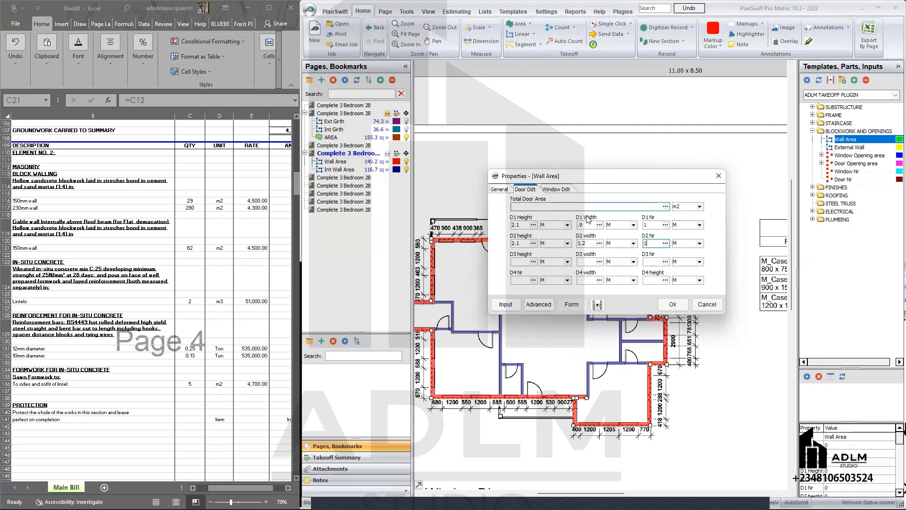
pyautogui.click(666, 303)
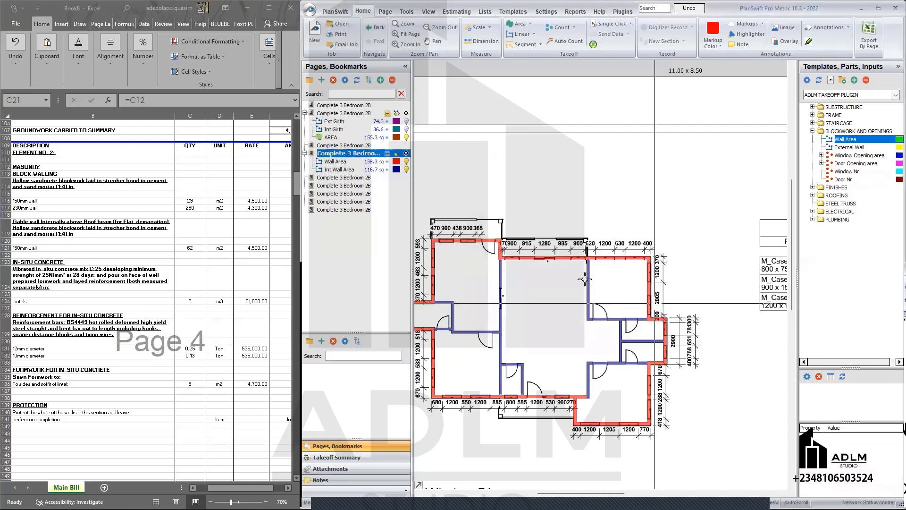
# Open the Door Dim drawing page and check the door schedule's types, counts and sizes against the plan
pyautogui.click(366, 170)
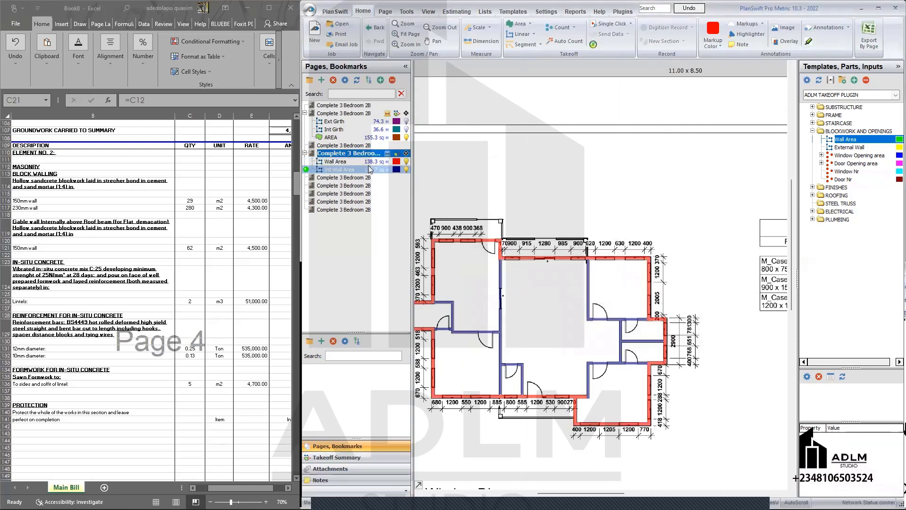
pyautogui.click(363, 162)
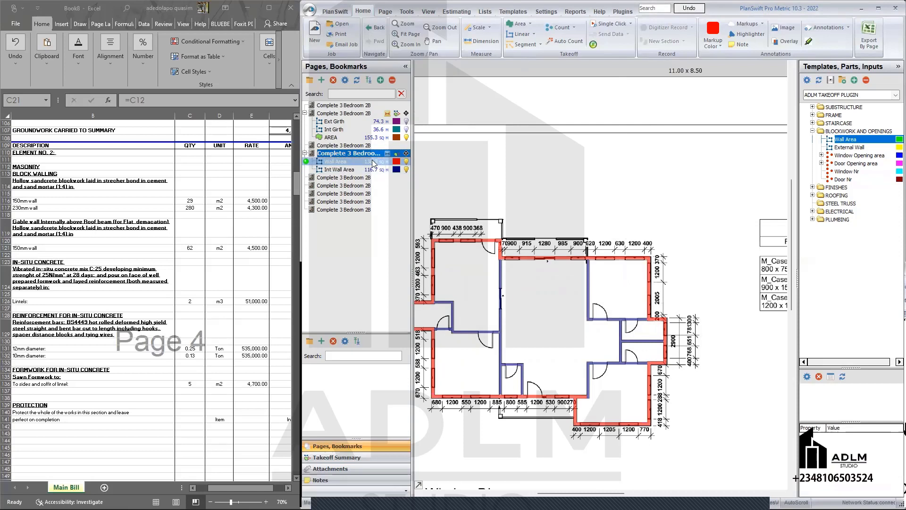
pyautogui.click(376, 170)
pyautogui.click(371, 163)
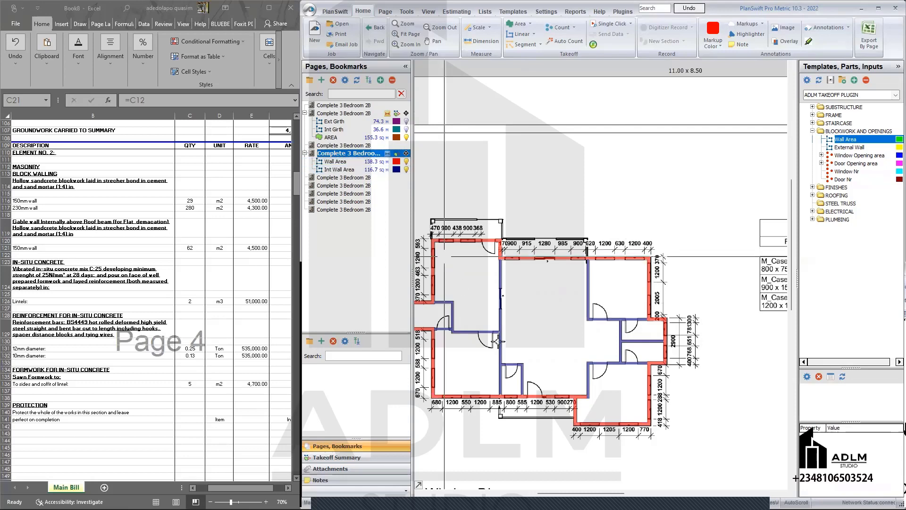
pyautogui.moveTo(509, 400)
pyautogui.mouseDown()
pyautogui.moveTo(541, 389)
pyautogui.moveTo(537, 350)
pyautogui.mouseUp()
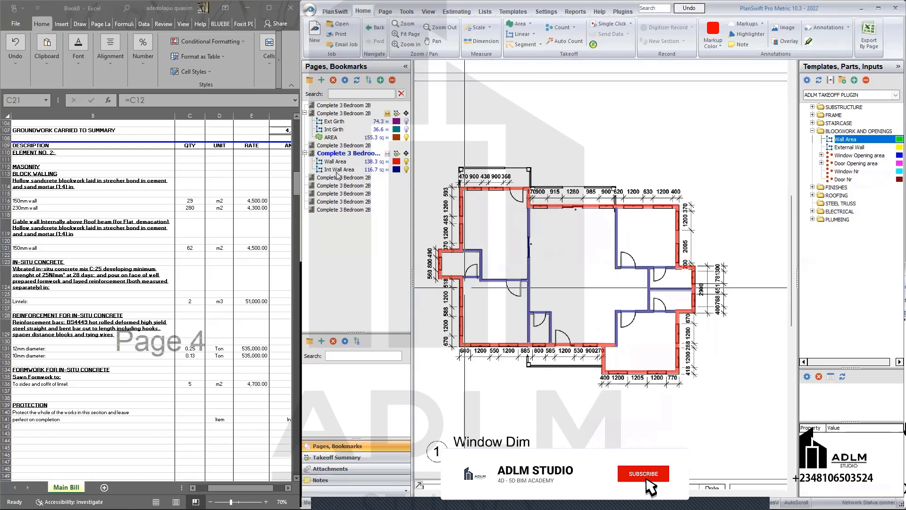
pyautogui.click(353, 145)
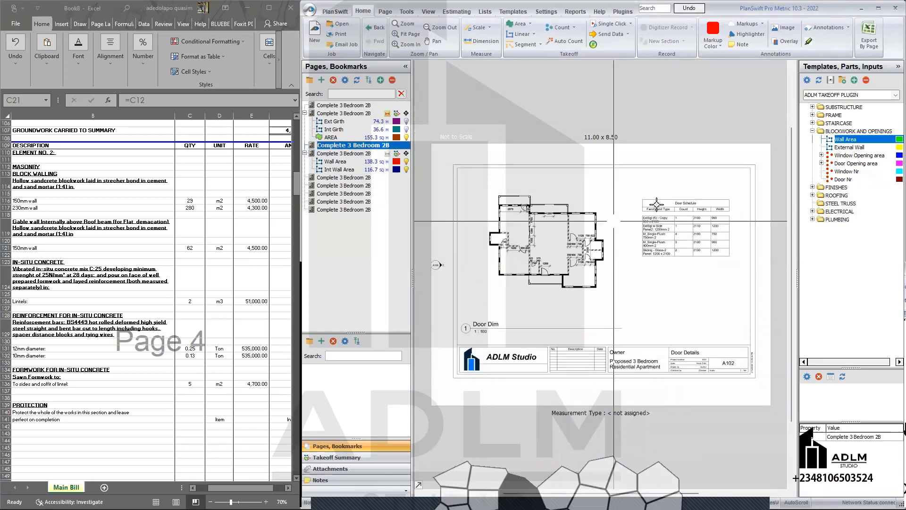
pyautogui.scroll(3, 705, 250)
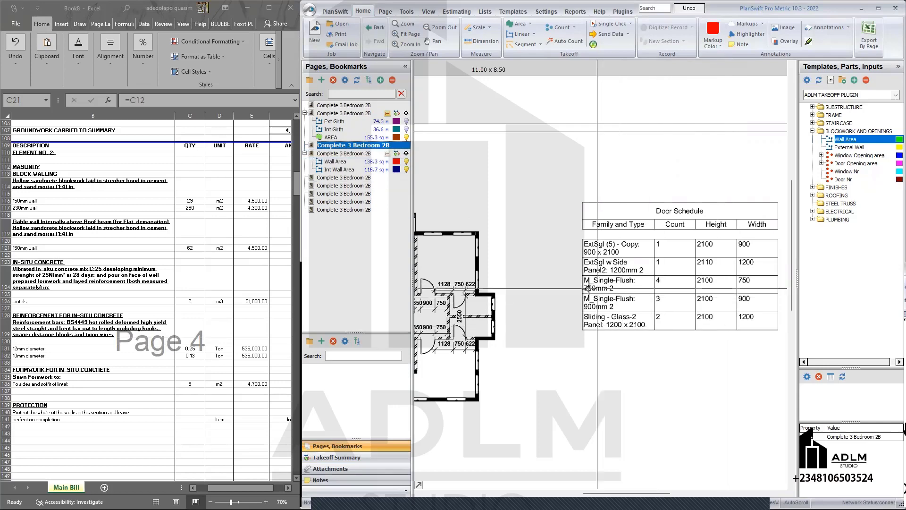
pyautogui.scroll(-2, 543, 316)
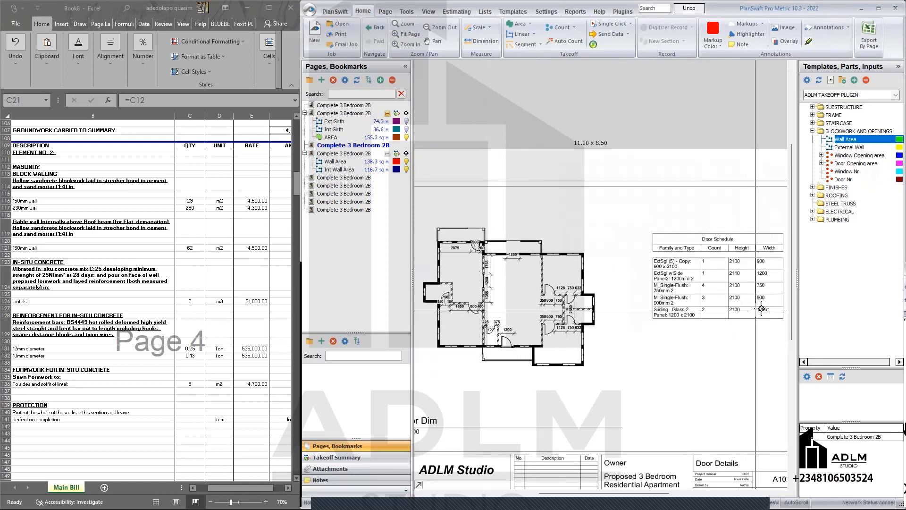
# Enter one 1200 x 2100 sliding glass door as Wall Area's D3 deduction, with number 1, and apply it
pyautogui.click(339, 162)
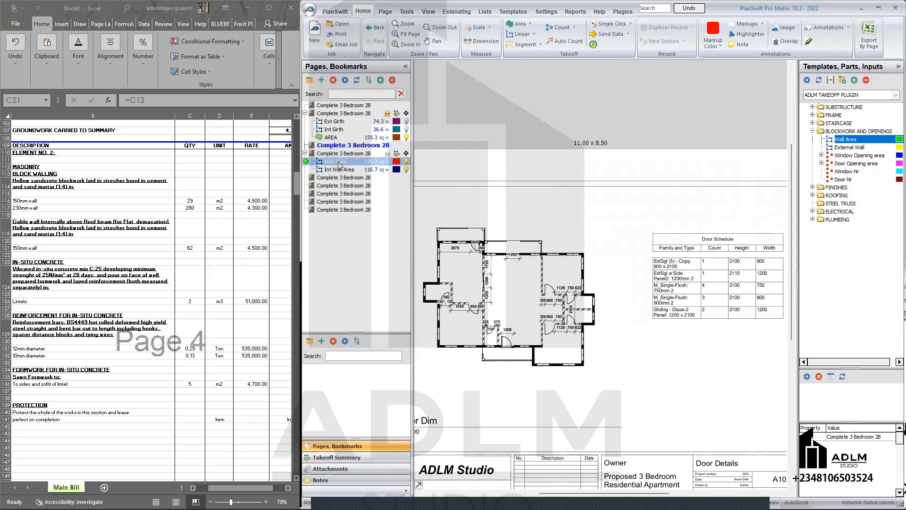
pyautogui.doubleClick(339, 162)
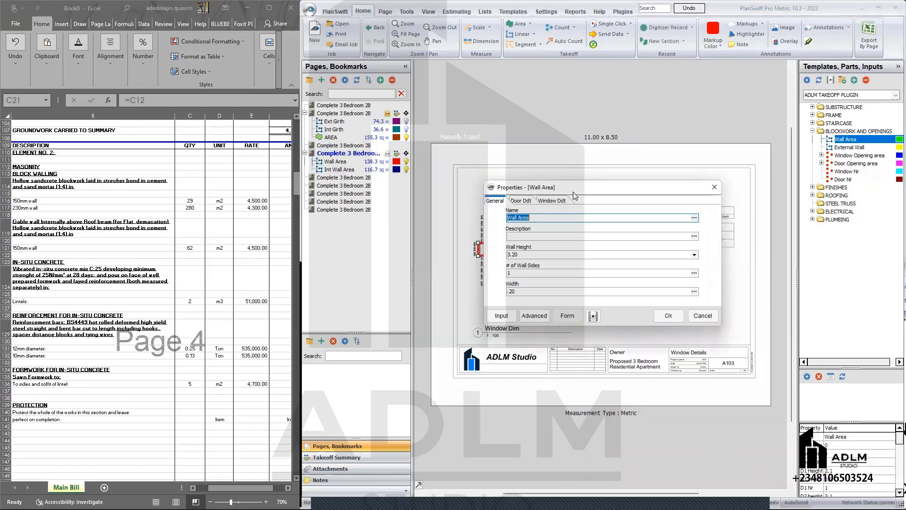
pyautogui.moveTo(575, 195); pyautogui.dragTo(599, 270)
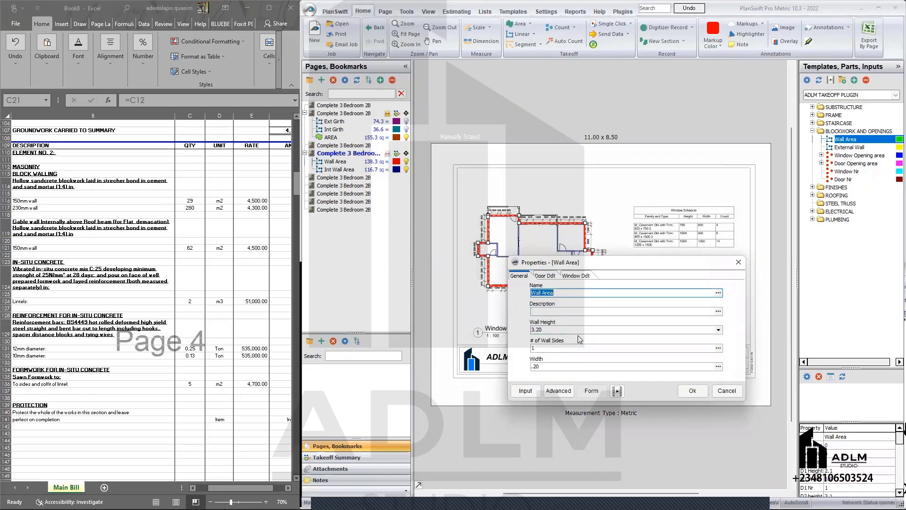
pyautogui.click(551, 277)
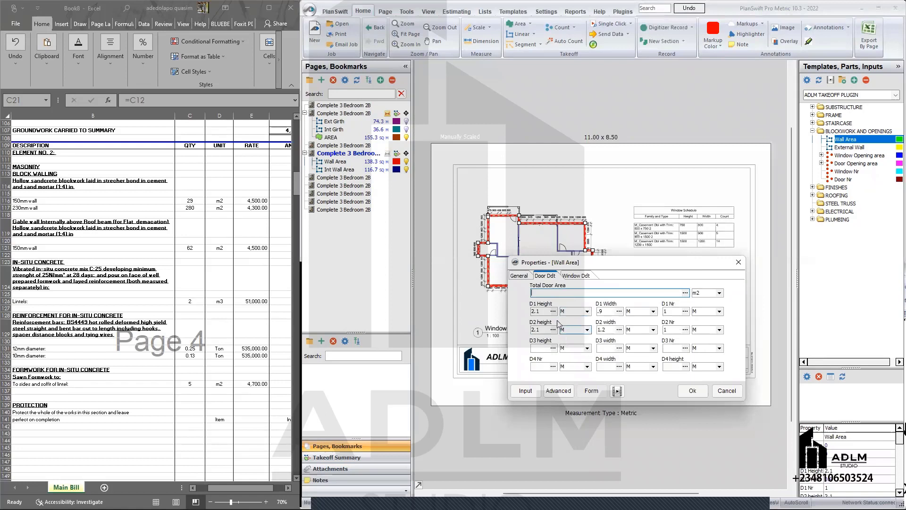
pyautogui.click(539, 348)
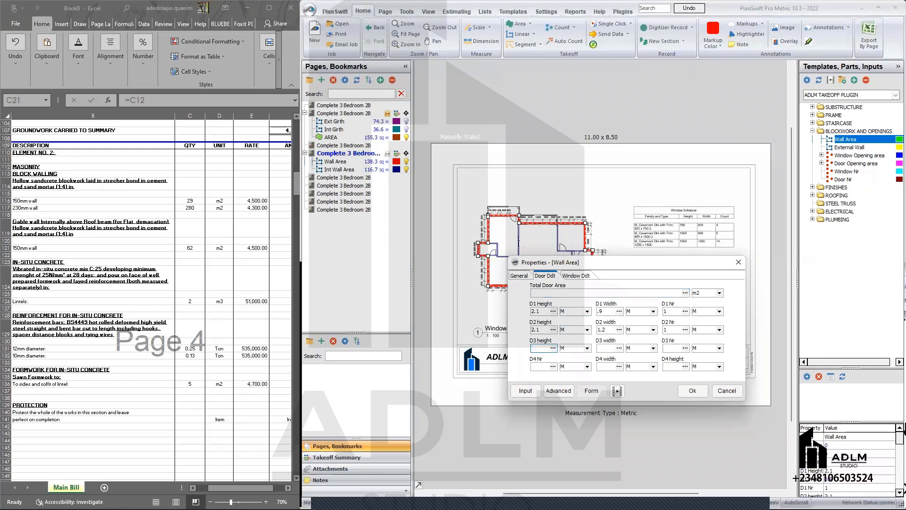
pyautogui.click(609, 348)
pyautogui.click(668, 350)
pyautogui.write('1')
pyautogui.click(693, 391)
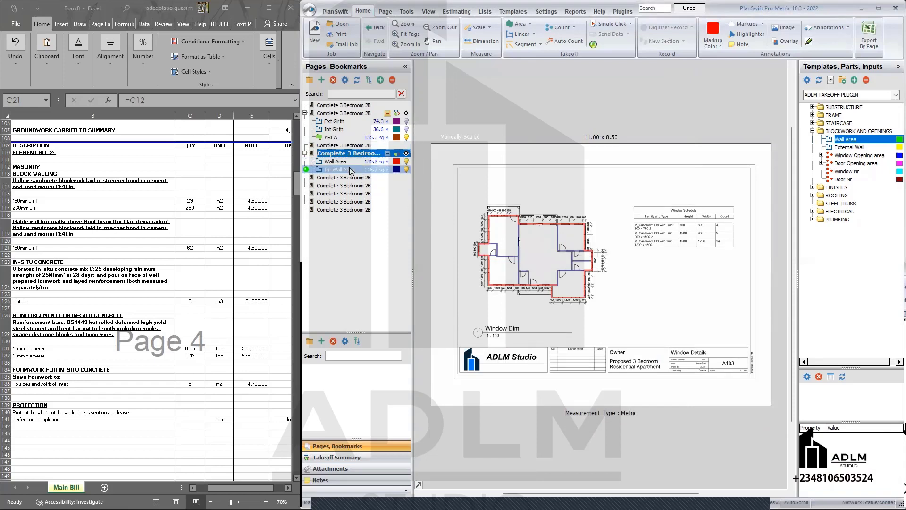
# On the Door Details page, start a Door Opening area takeoff and name it Door Opening area 1
pyautogui.click(330, 138)
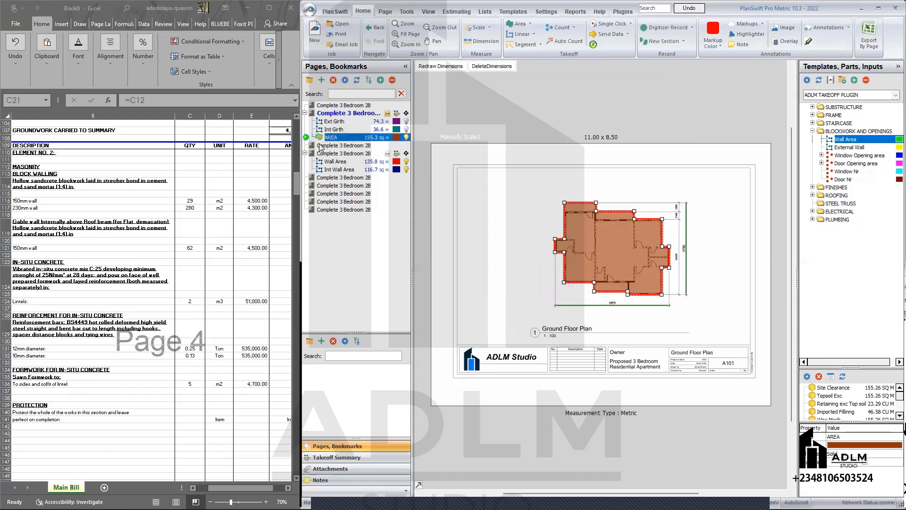
pyautogui.click(331, 145)
pyautogui.scroll(3, 514, 246)
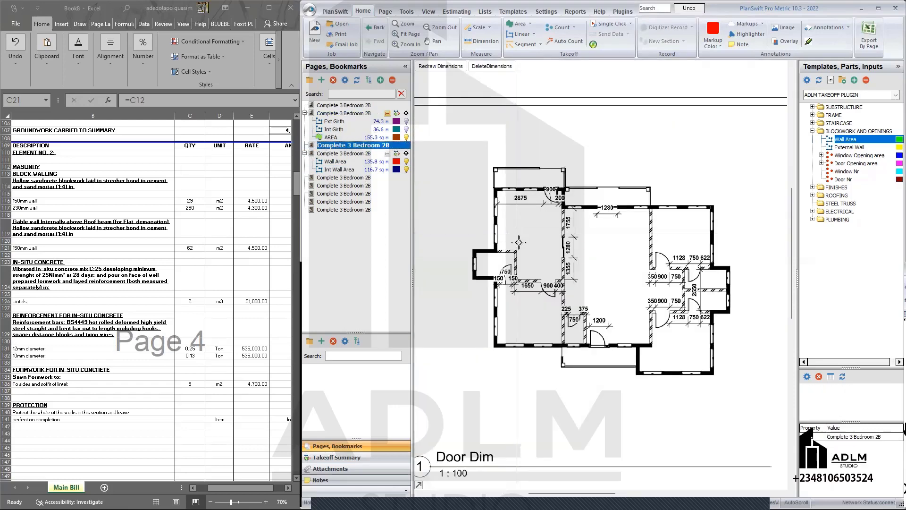
pyautogui.scroll(-2, 635, 249)
pyautogui.moveTo(635, 249); pyautogui.dragTo(573, 249)
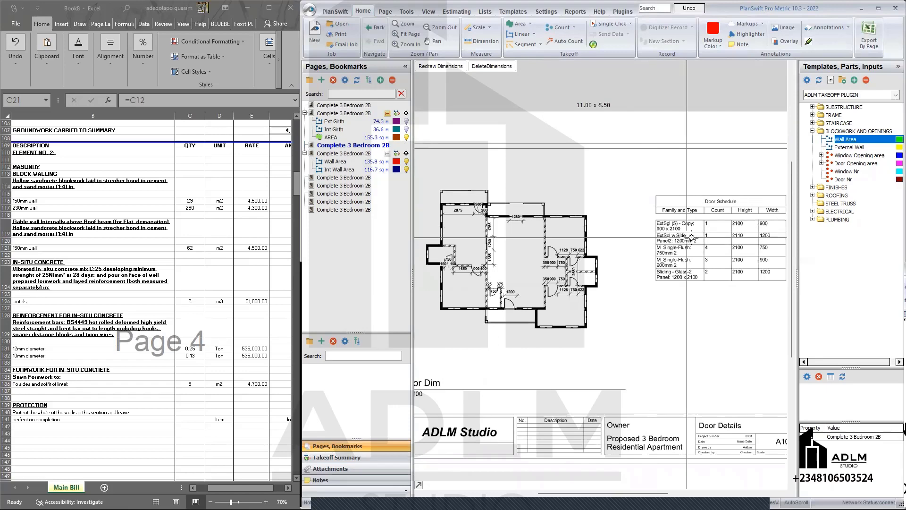
pyautogui.moveTo(726, 277); pyautogui.dragTo(682, 275)
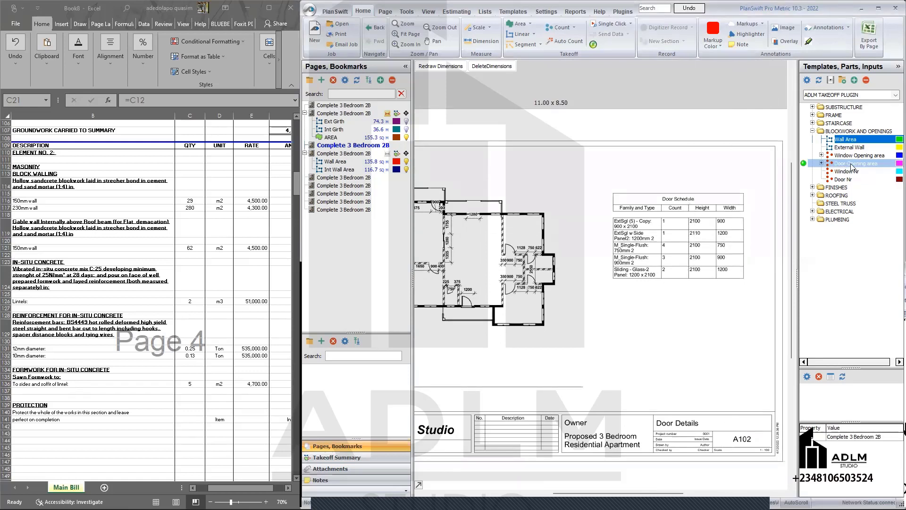
pyautogui.doubleClick(805, 165)
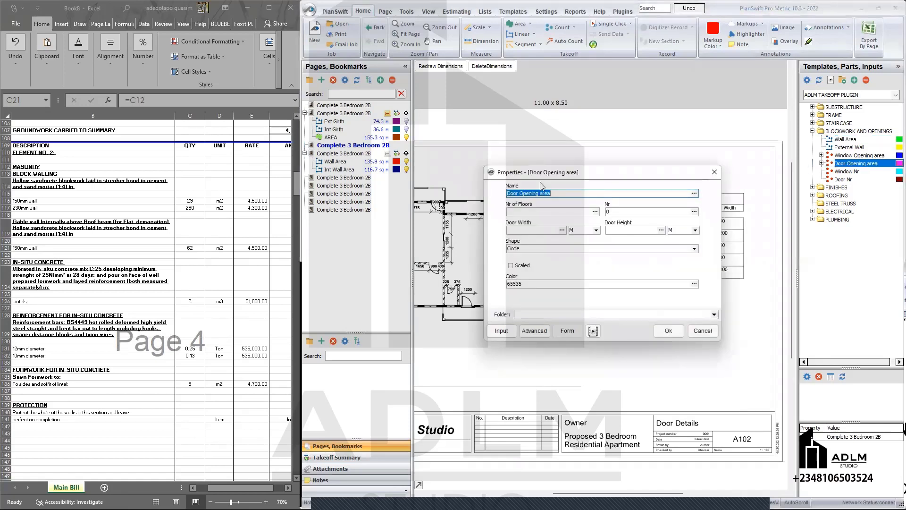
pyautogui.click(573, 194)
pyautogui.write('1')
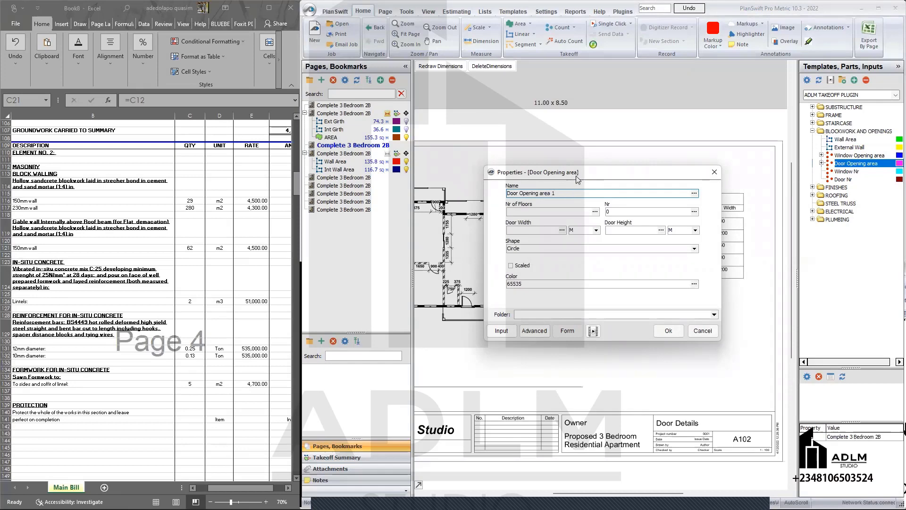
# Set Door Opening area 1 to 1 floor, door width 0.9 m and door height 2.1 m, and accept the properties
pyautogui.moveTo(576, 179); pyautogui.dragTo(633, 273)
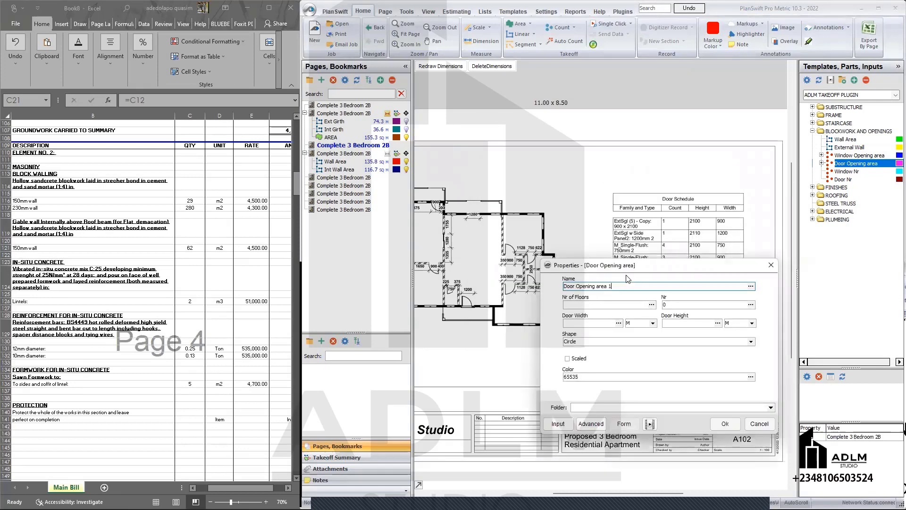
pyautogui.click(601, 306)
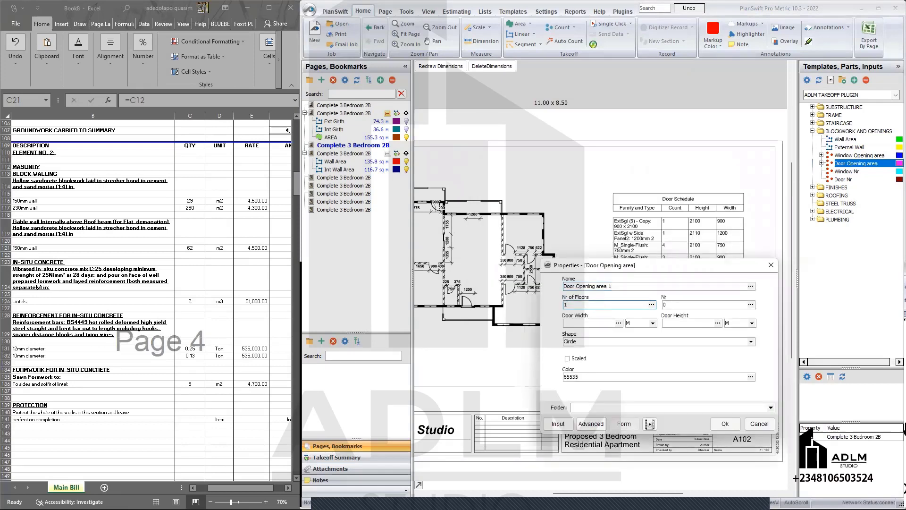
pyautogui.click(569, 322)
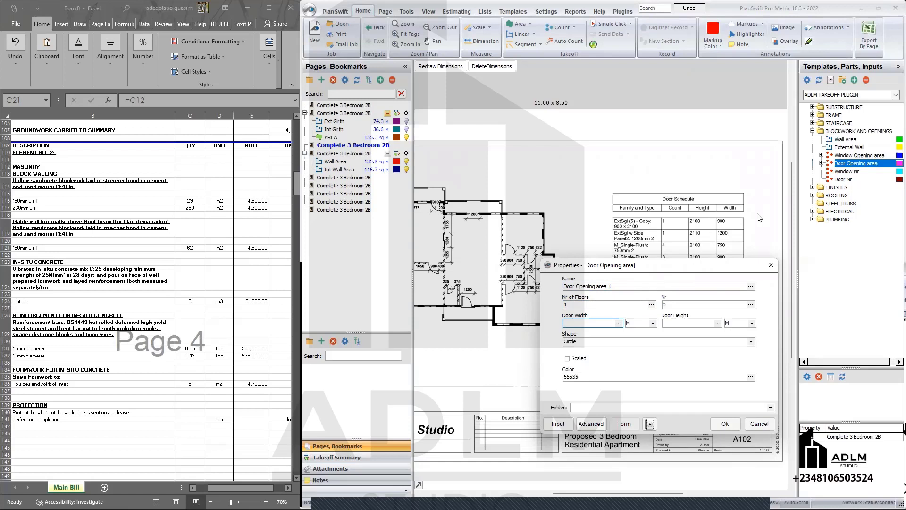
pyautogui.write('.9')
pyautogui.click(680, 323)
pyautogui.write('2.1')
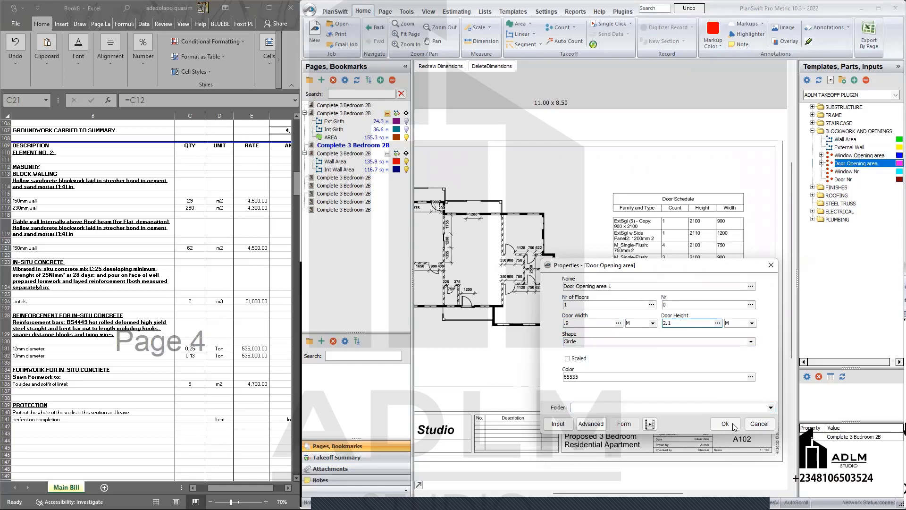
pyautogui.click(725, 423)
# Place one Door Opening area 1 count point beside the 900 x 2100 ExtSgl door's schedule row and stop recording
pyautogui.click(731, 223)
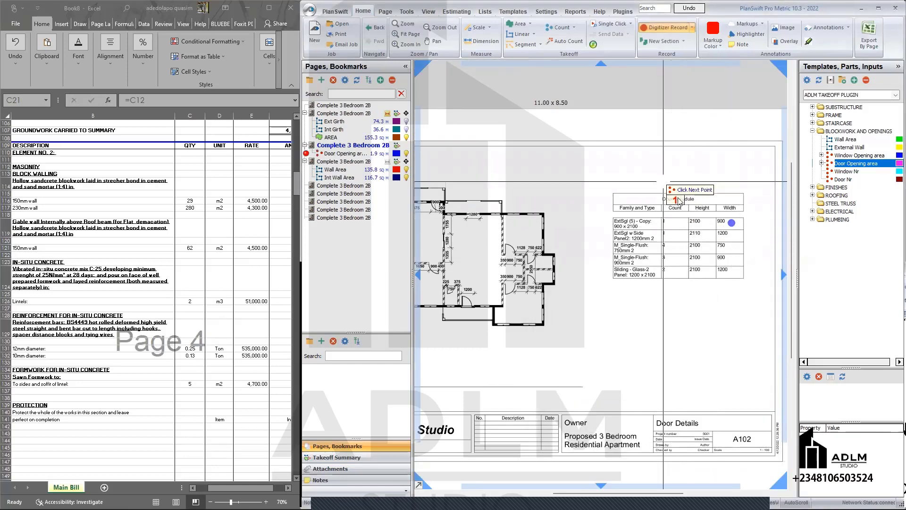
pyautogui.rightClick(661, 182)
pyautogui.click(678, 197)
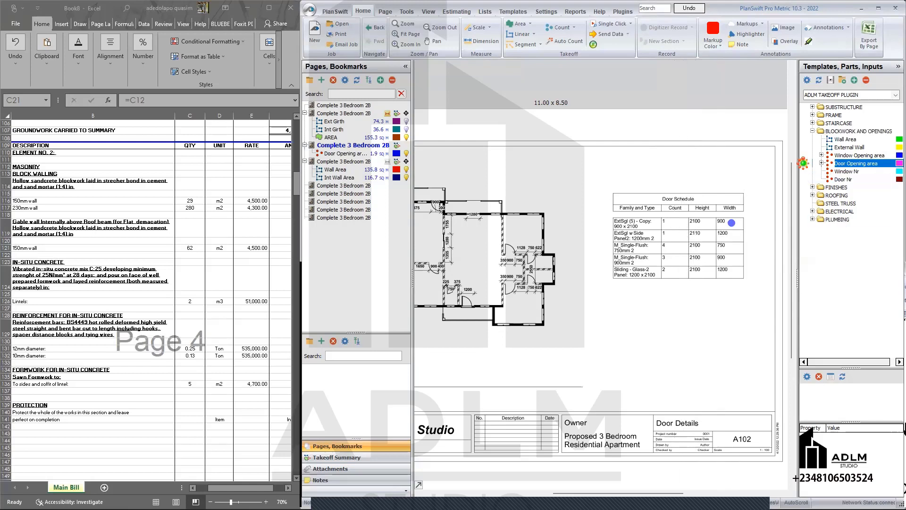
# Start a Door Opening area takeoff named Door Opening area 2 with 1 floor, door width 1.2 m and height 2.1 m
pyautogui.click(804, 164)
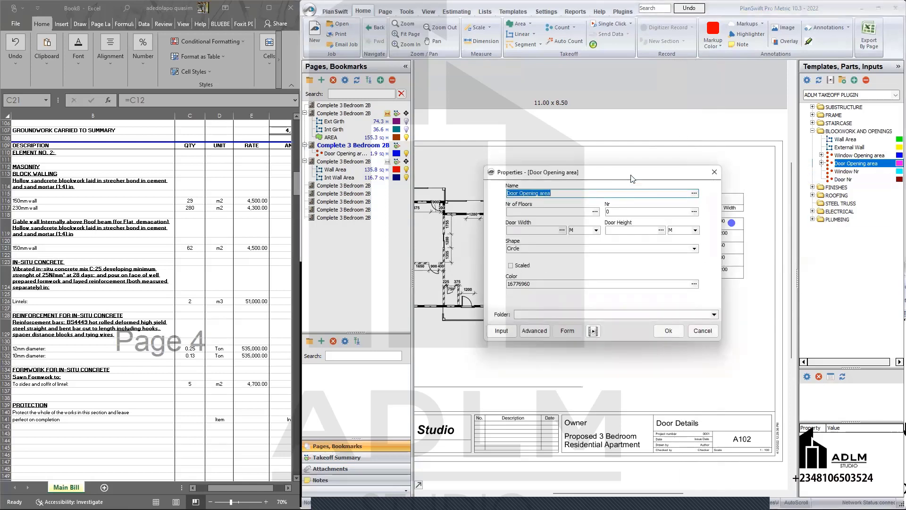
pyautogui.click(520, 306)
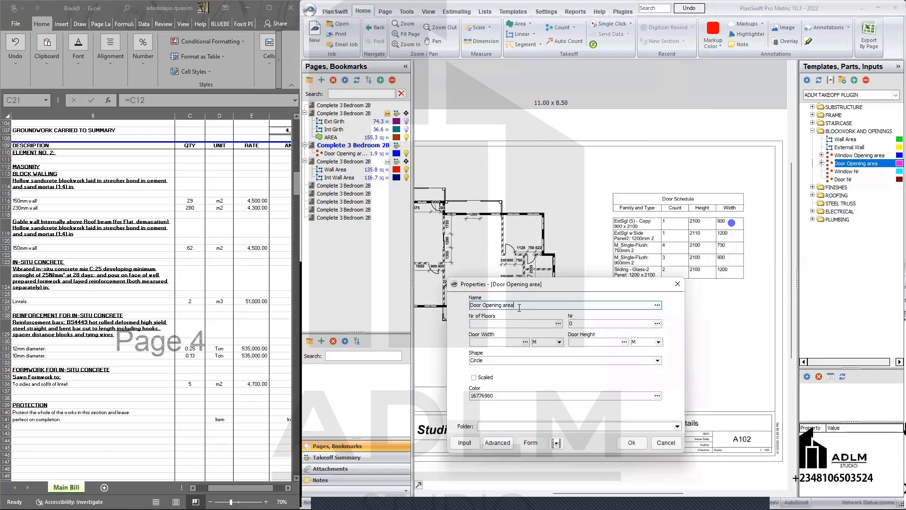
pyautogui.write('2')
pyautogui.click(509, 322)
pyautogui.write('1')
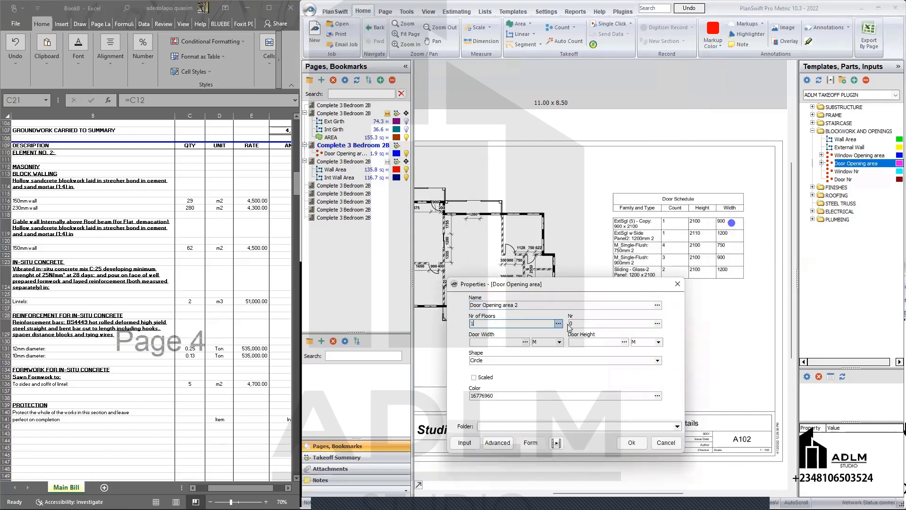
pyautogui.click(476, 342)
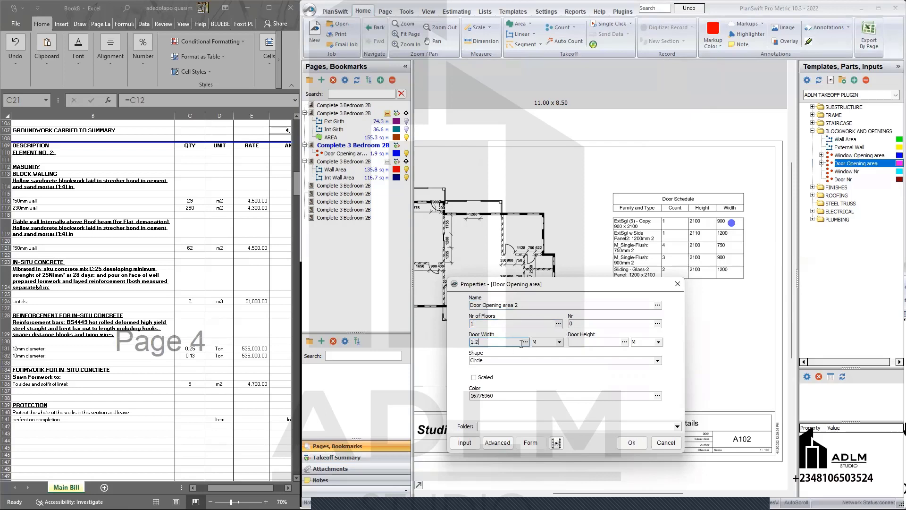
pyautogui.click(589, 344)
pyautogui.write('2.1')
pyautogui.click(626, 443)
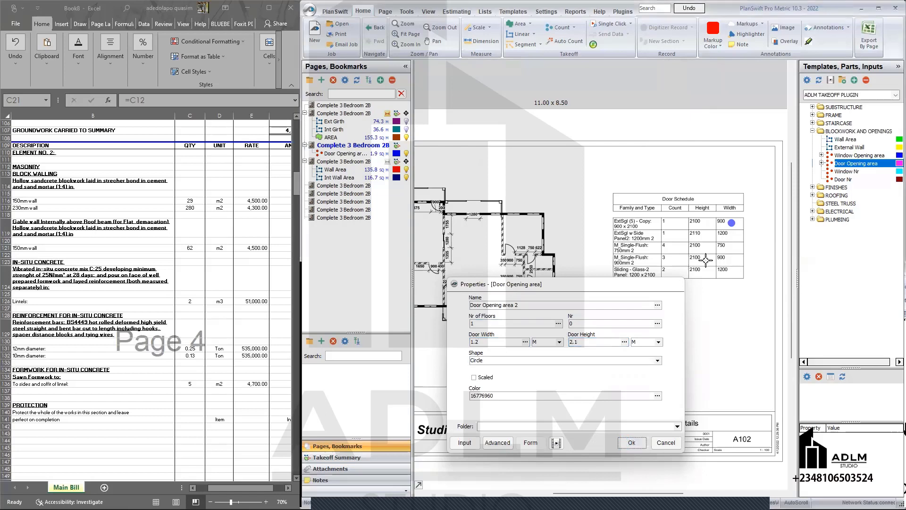
# Place one Door Opening area 2 count point beside the 1200 mm two-panel door's schedule row and stop recording
pyautogui.click(731, 235)
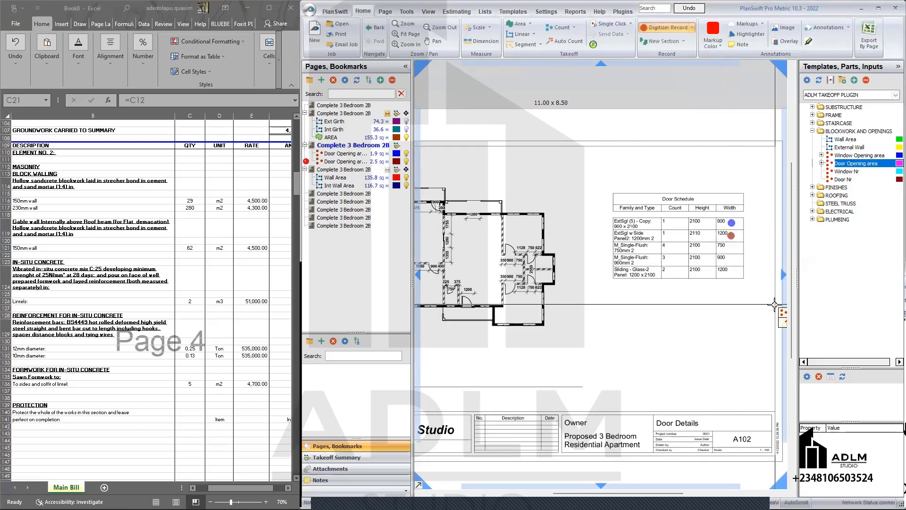
pyautogui.rightClick(693, 283)
pyautogui.click(711, 294)
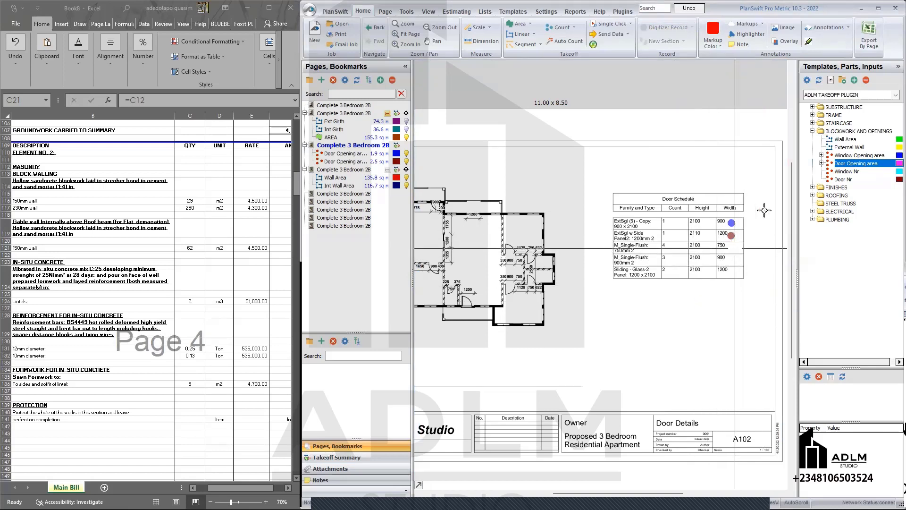
# Start a Door Opening area takeoff named Door Opening area 3 with 1 floor, door width 0.75 m and height 2.1 m
pyautogui.doubleClick(804, 164)
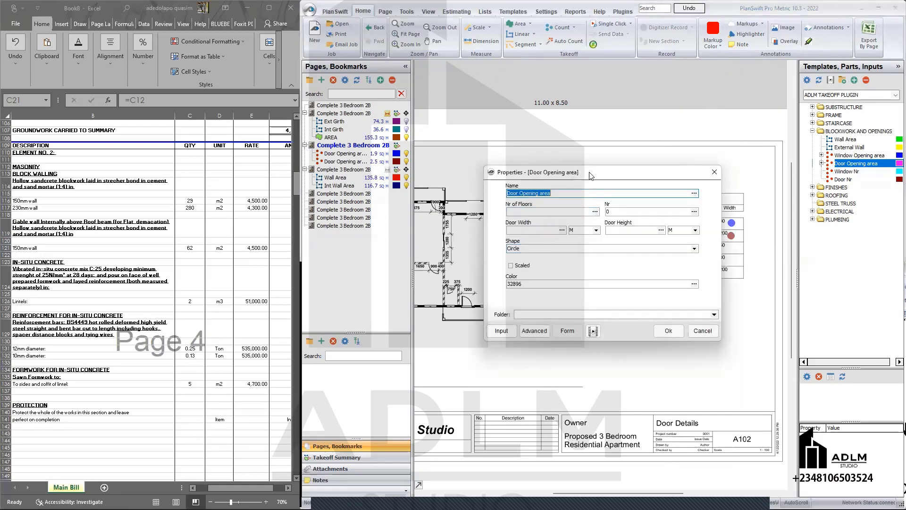
pyautogui.click(567, 316)
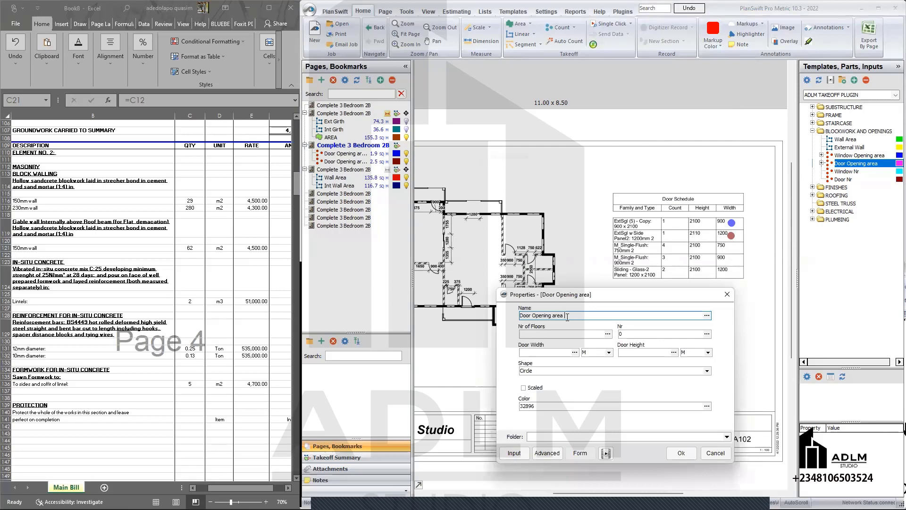
pyautogui.write('3')
pyautogui.click(566, 333)
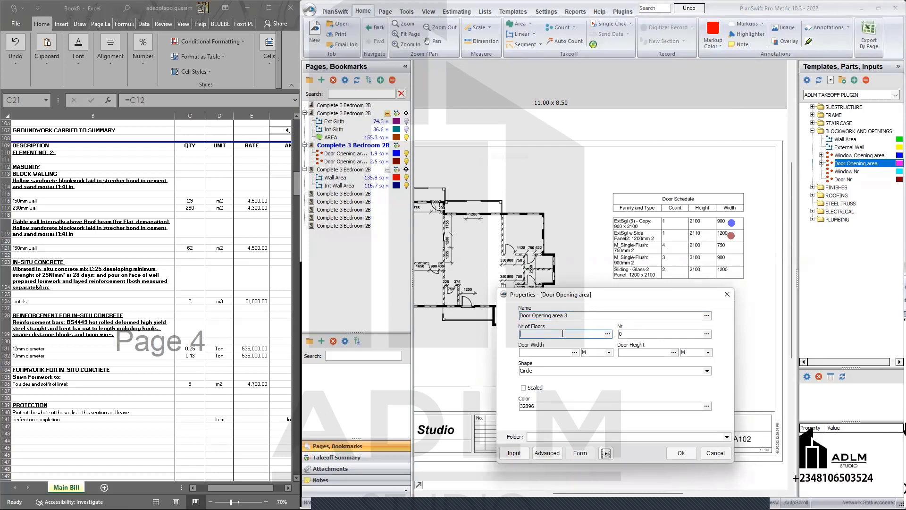
pyautogui.click(634, 334)
pyautogui.click(549, 354)
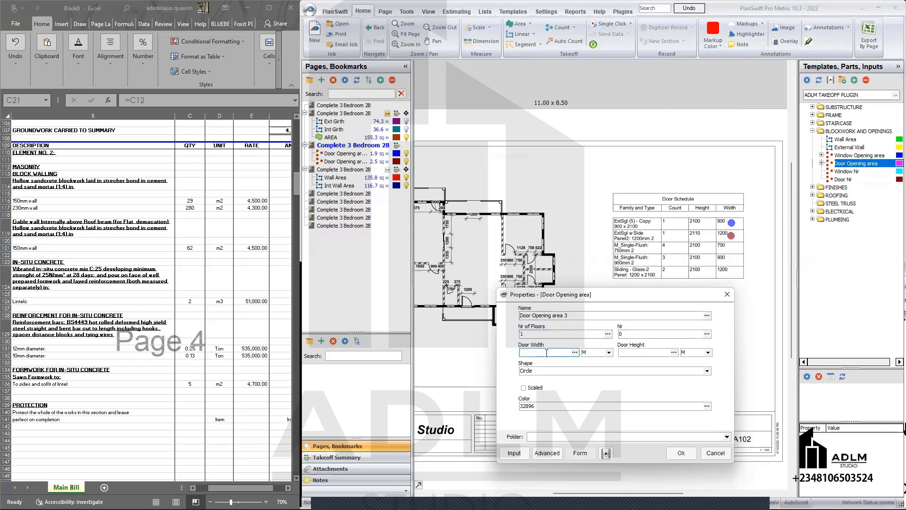
pyautogui.write('.75')
pyautogui.click(636, 352)
# Replace the Nr formula of Door Opening area 3 with 4 and accept the properties
pyautogui.click(636, 335)
pyautogui.moveTo(647, 333); pyautogui.dragTo(619, 333)
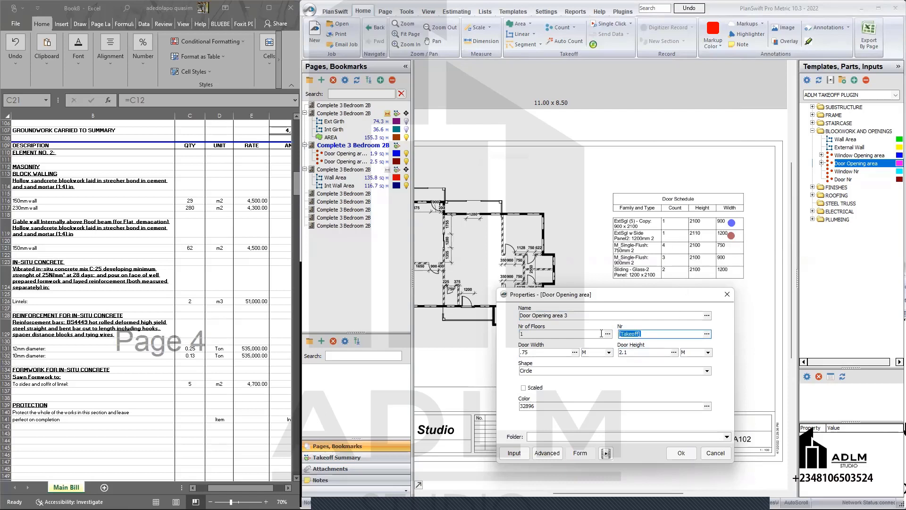
pyautogui.press('BackSpace')
pyautogui.write('4')
pyautogui.click(681, 454)
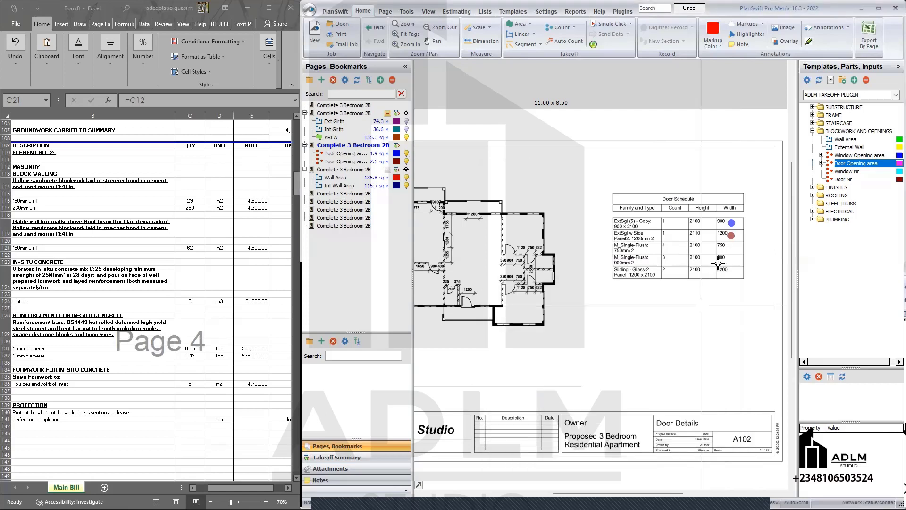
# Place one Door Opening area 3 count point beside the 750 mm single-flush door's schedule row and stop recording
pyautogui.click(730, 247)
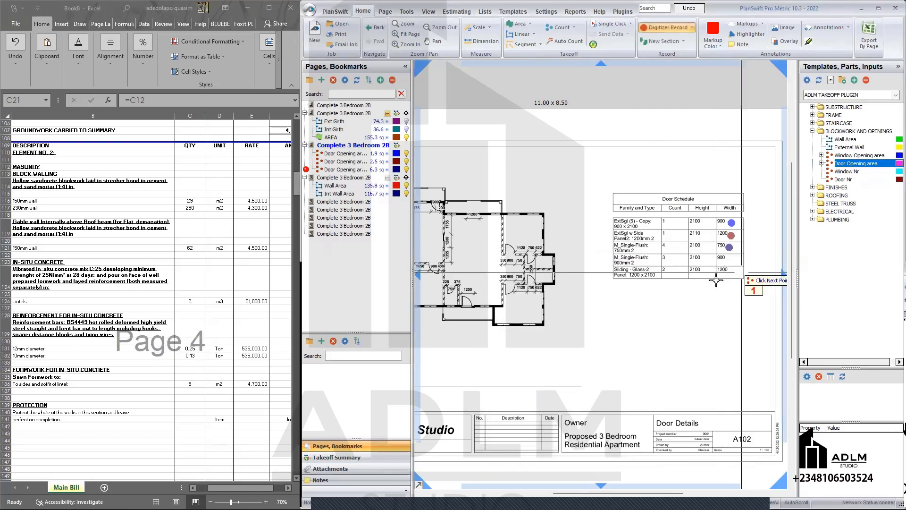
pyautogui.rightClick(703, 303)
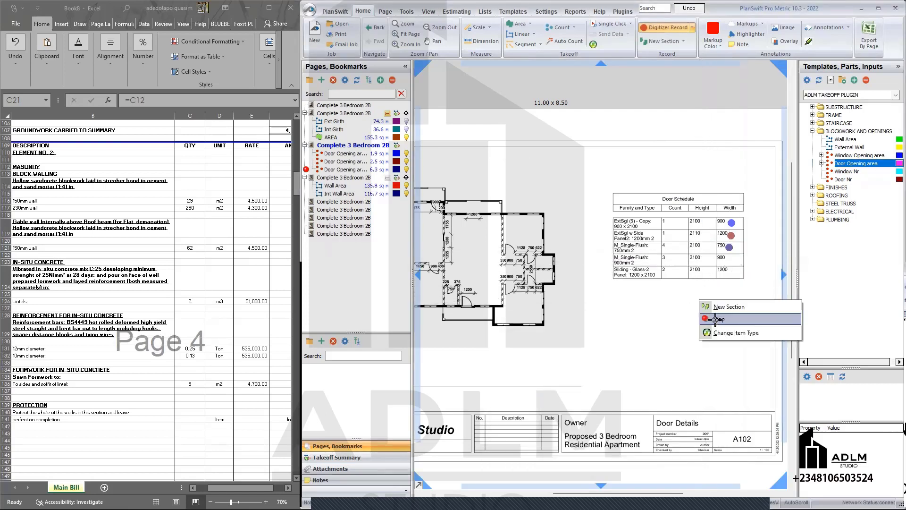
pyautogui.click(715, 317)
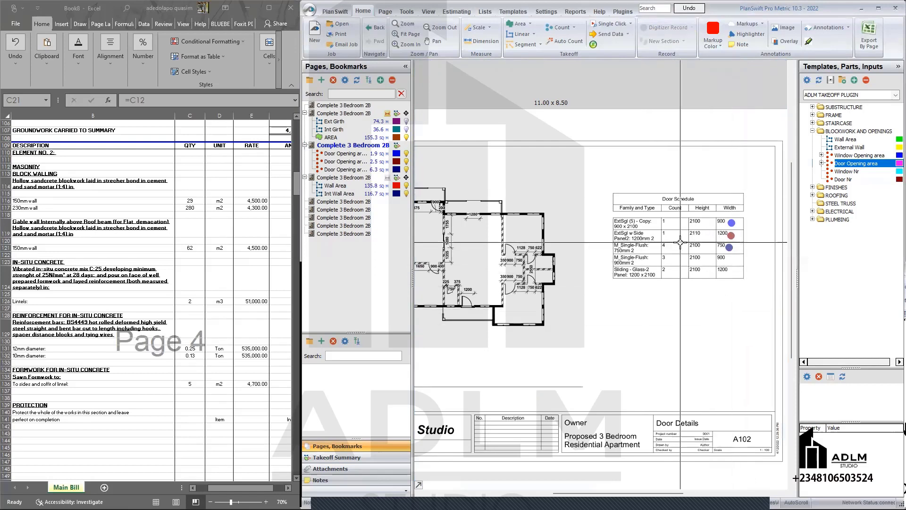
# Start a Door Opening area takeoff named Door Opening area 4 with 1 floor and Nr 3
pyautogui.click(803, 163)
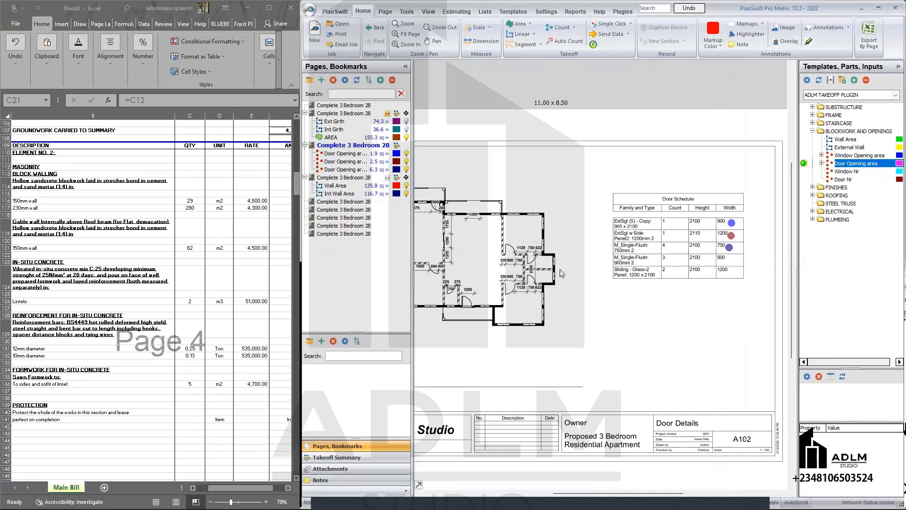
pyautogui.moveTo(591, 177); pyautogui.dragTo(600, 278)
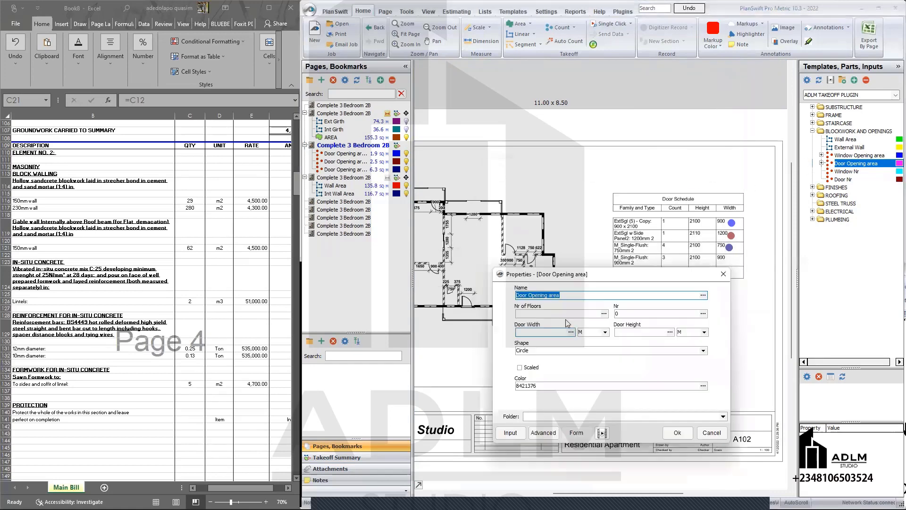
pyautogui.click(561, 296)
pyautogui.moveTo(598, 280); pyautogui.dragTo(596, 297)
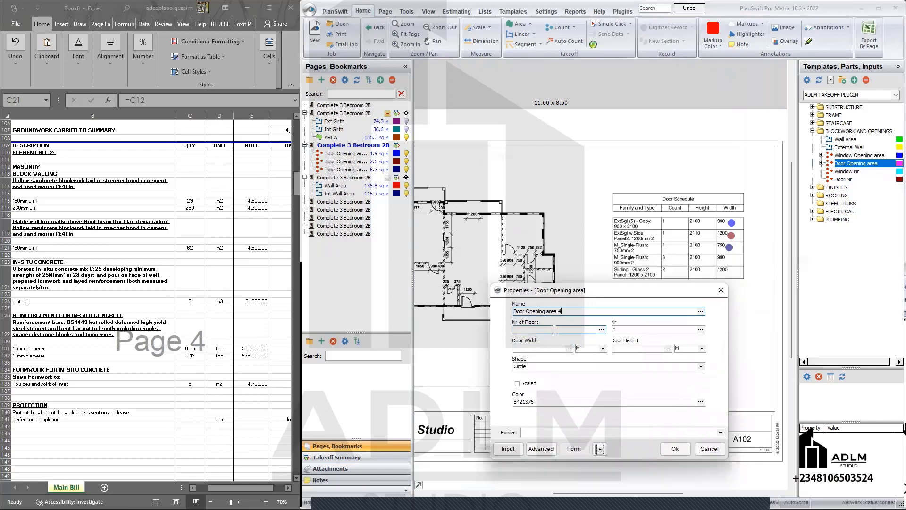
pyautogui.click(554, 330)
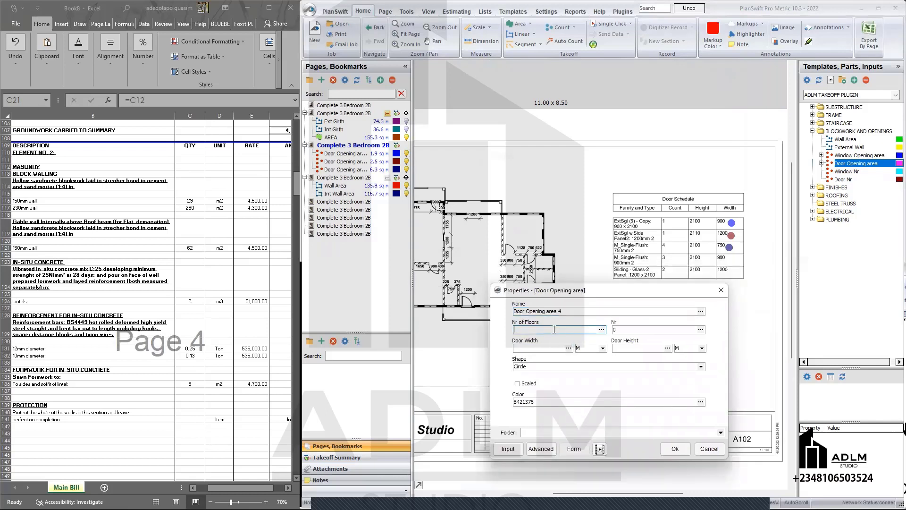
pyautogui.click(624, 330)
pyautogui.write('3')
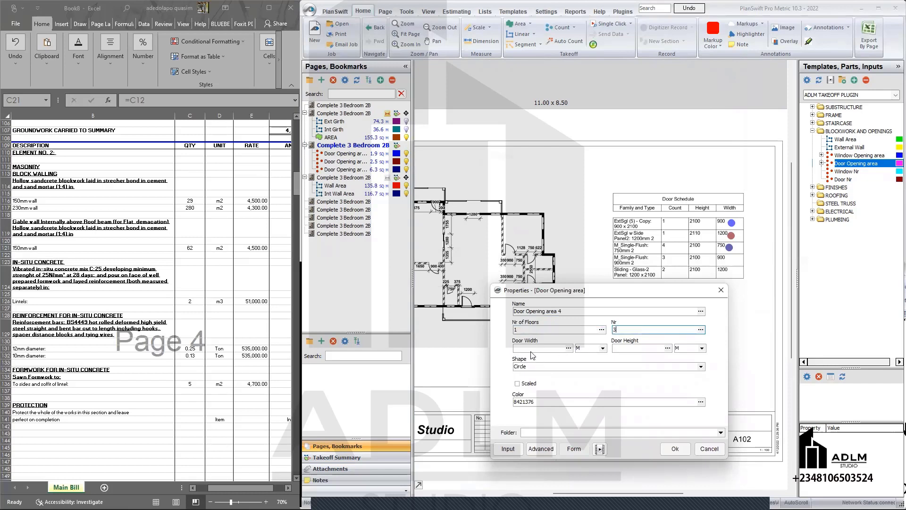
# Set Door Opening area 4 to door width 0.9 m and door height 2.1 m, and accept the properties
pyautogui.click(526, 347)
pyautogui.write('.')
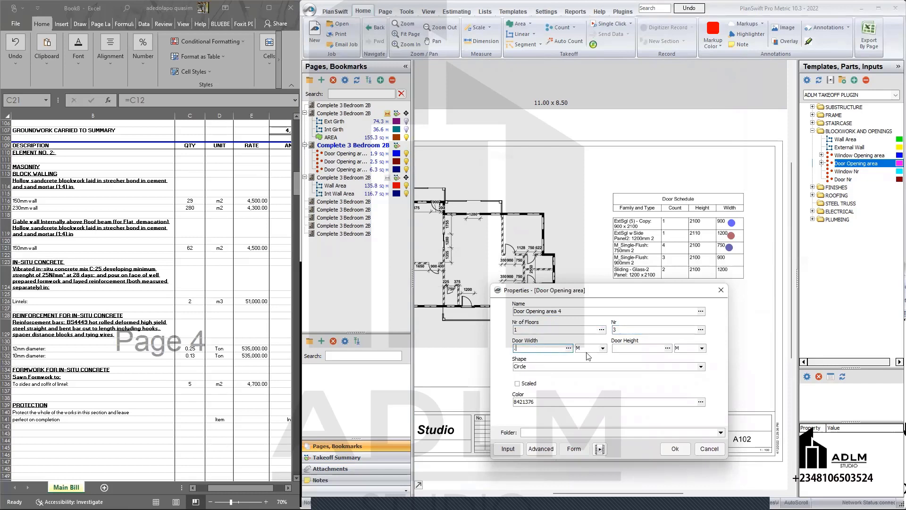
pyautogui.write('9')
pyautogui.click(621, 348)
pyautogui.write('2.1')
pyautogui.click(675, 449)
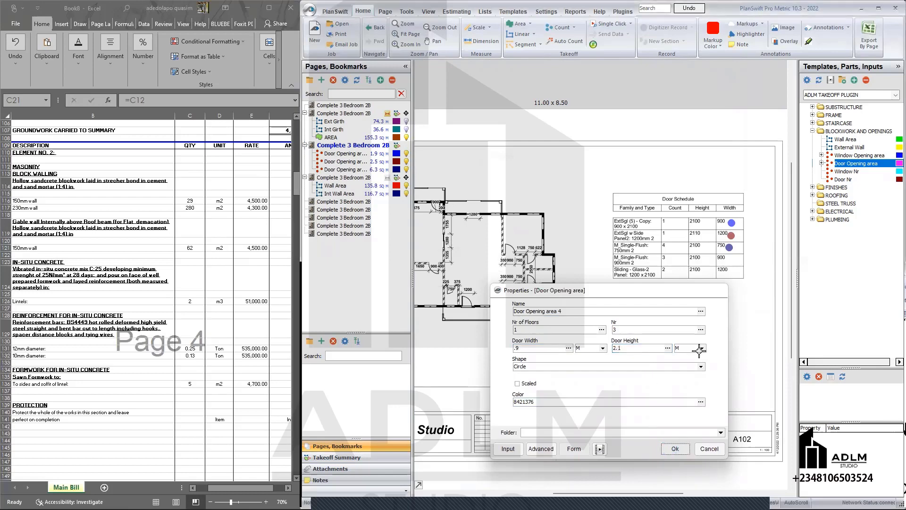
# Place one Door Opening area 4 count point beside the 900 mm single-flush door's schedule row and stop recording
pyautogui.click(732, 259)
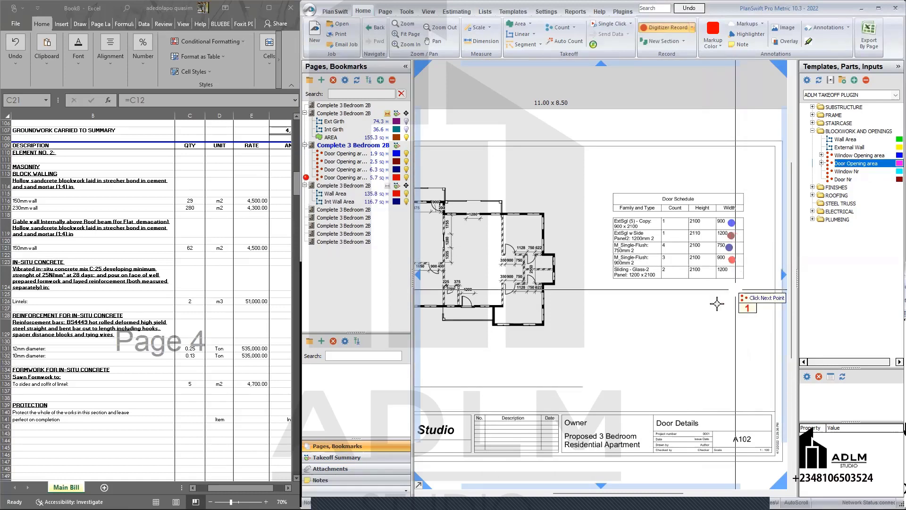
pyautogui.rightClick(697, 308)
pyautogui.click(711, 326)
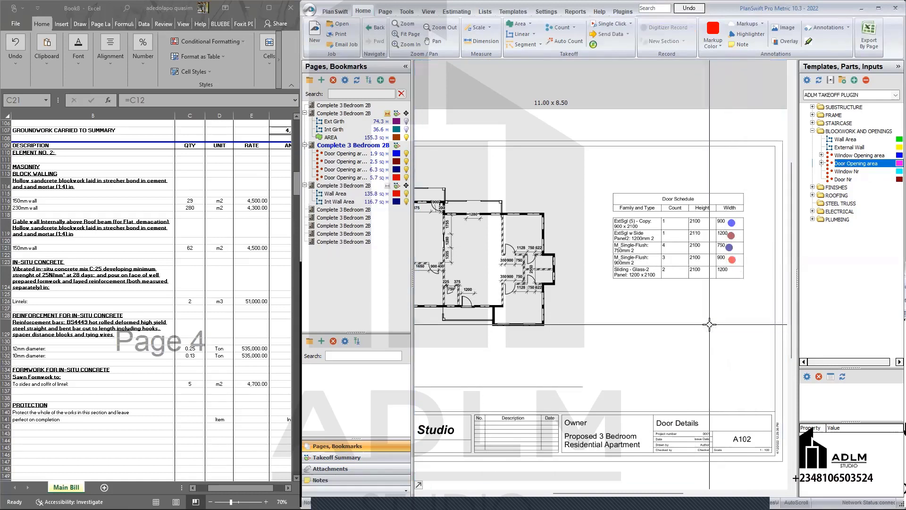
# Start a Door Opening area takeoff named Door Opening area 5 with 1 floor and Nr 2
pyautogui.doubleClick(804, 163)
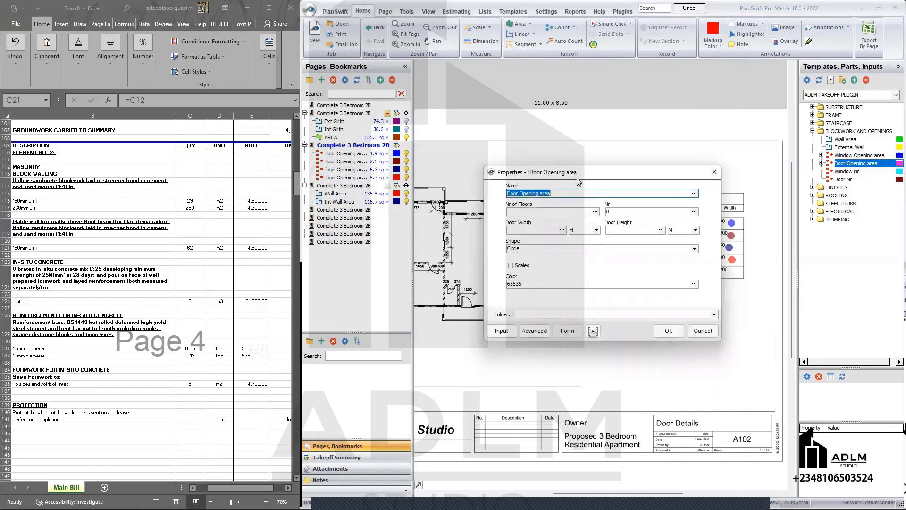
pyautogui.moveTo(578, 181); pyautogui.dragTo(556, 258)
pyautogui.click(544, 272)
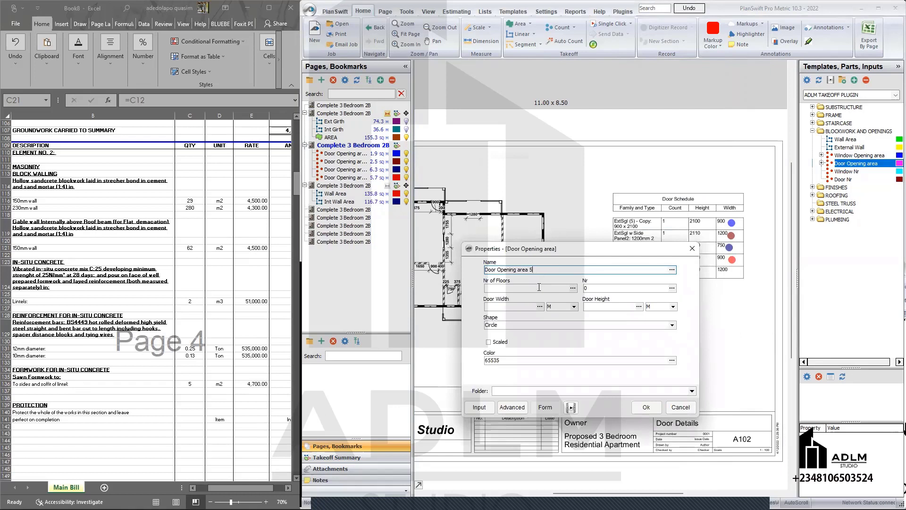
pyautogui.click(498, 288)
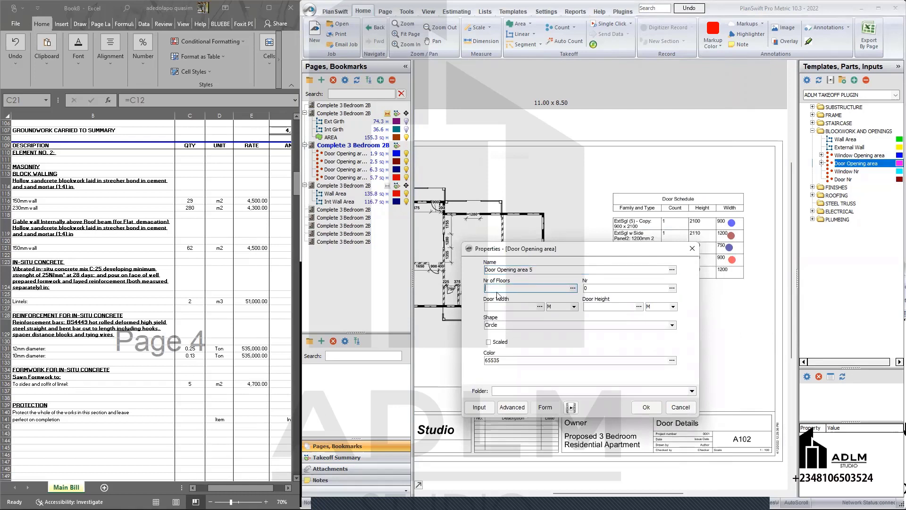
pyautogui.write('1')
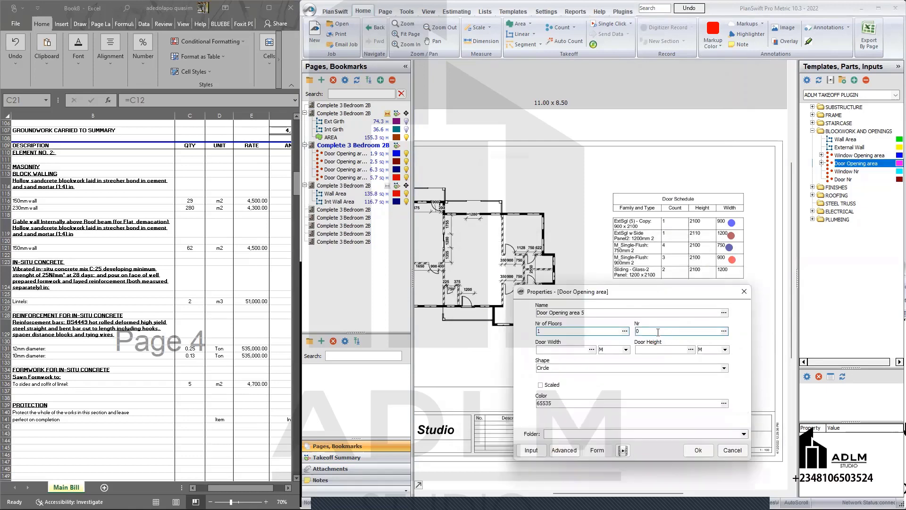
pyautogui.click(658, 330)
pyautogui.moveTo(658, 331); pyautogui.dragTo(632, 331)
pyautogui.write('2')
# Give Door Opening area 5 the sliding door's scheduled 1200 mm width and 2100 mm height, and accept the properties
pyautogui.click(560, 350)
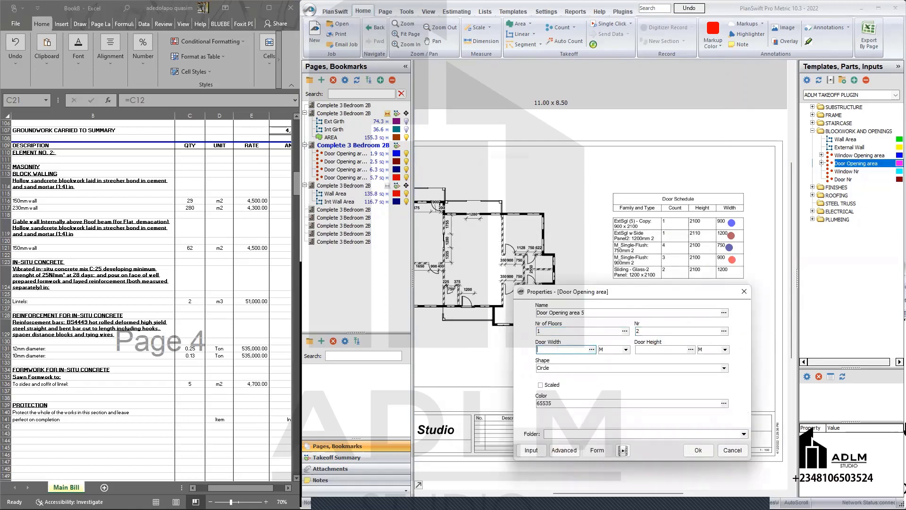
pyautogui.click(640, 349)
pyautogui.click(698, 451)
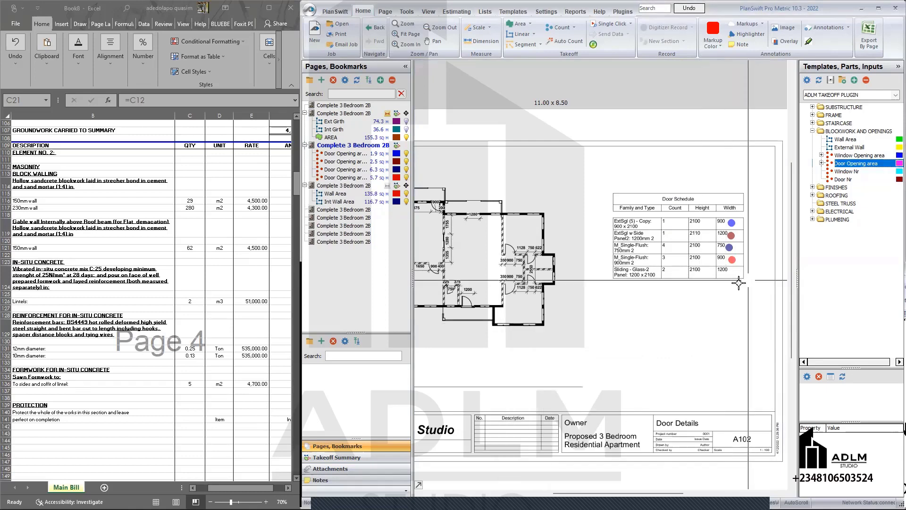
# Place one Door Opening area 5 count point beside the sliding door's schedule row, stop recording, and widen the takeoff list
pyautogui.rightClick(610, 321)
pyautogui.click(628, 339)
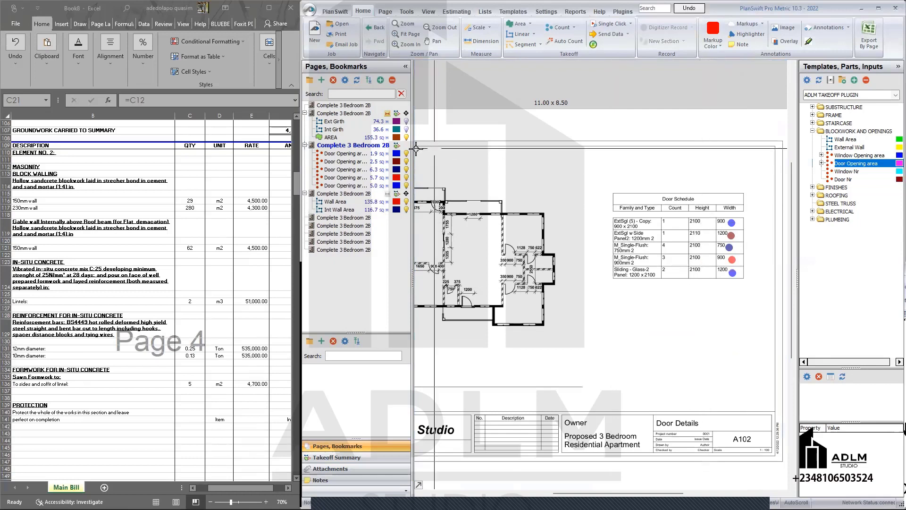
pyautogui.moveTo(413, 152); pyautogui.dragTo(423, 152)
pyautogui.moveTo(422, 152); pyautogui.dragTo(423, 152)
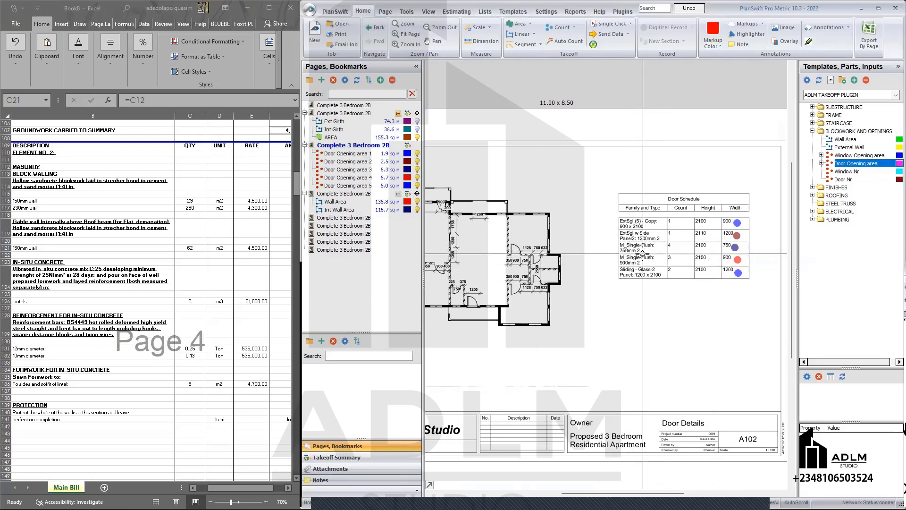
# Set the total door area deduction of Int Wall Area to 6.3+5.7 m2
pyautogui.click(363, 210)
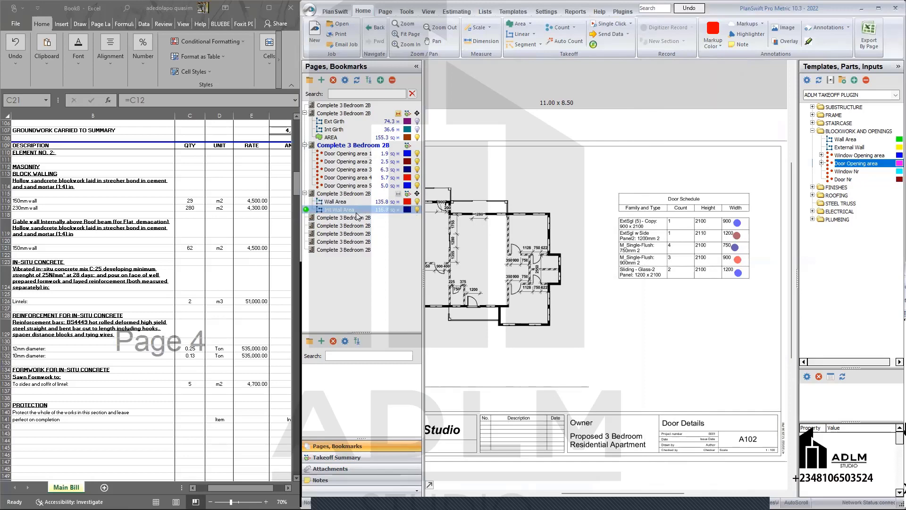
pyautogui.doubleClick(358, 212)
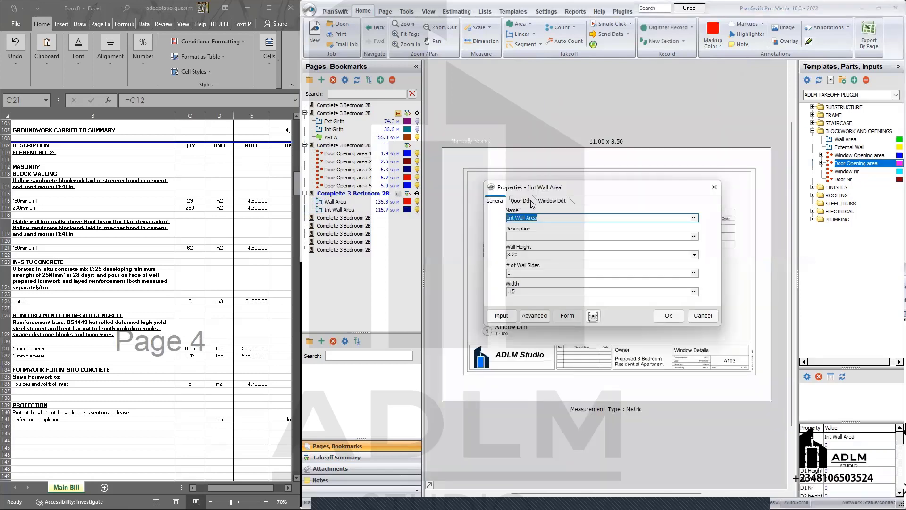
pyautogui.click(532, 202)
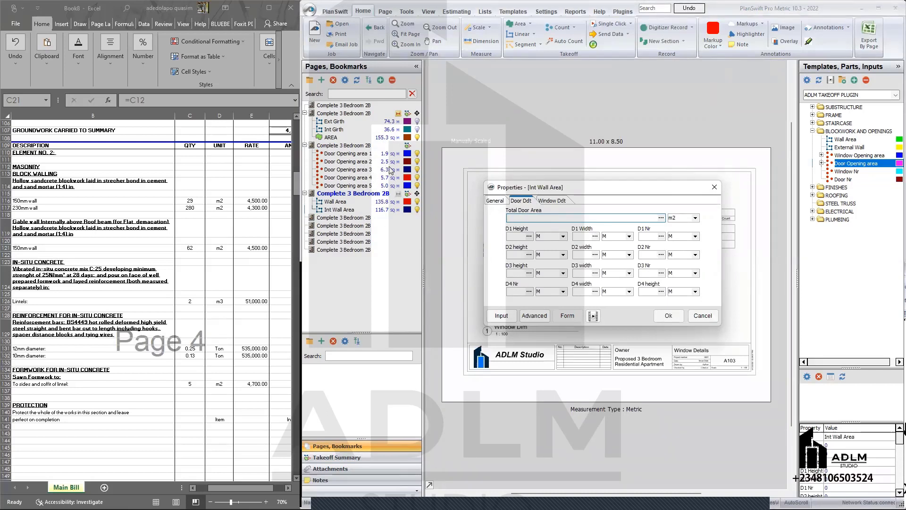
pyautogui.write('6')
pyautogui.press('BackSpace')
pyautogui.press('BackSpace')
pyautogui.press('BackSpace')
pyautogui.press('BackSpace')
# Add a D1 door deduction to Int Wall Area with height 2.1 m, its width and Nr 1, and accept the properties
pyautogui.click(519, 238)
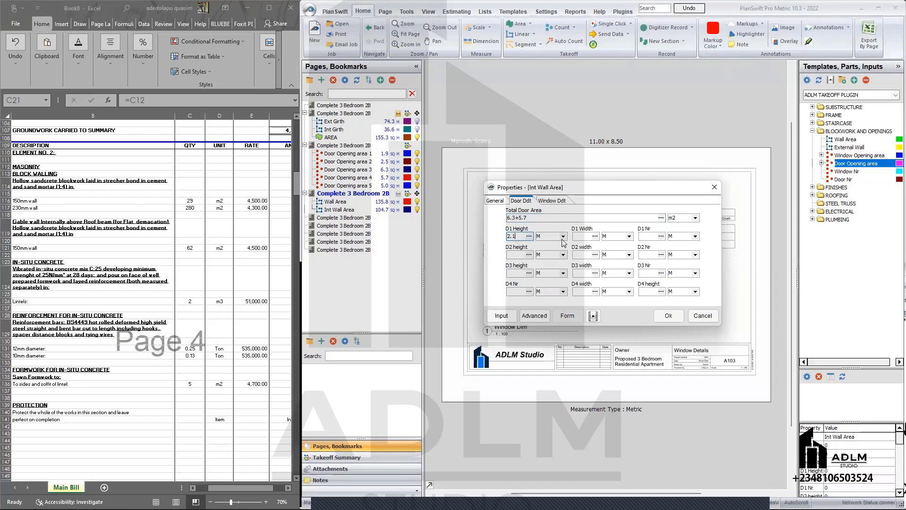
pyautogui.write('2.1')
pyautogui.click(578, 236)
pyautogui.click(653, 236)
pyautogui.write('1')
pyautogui.click(669, 316)
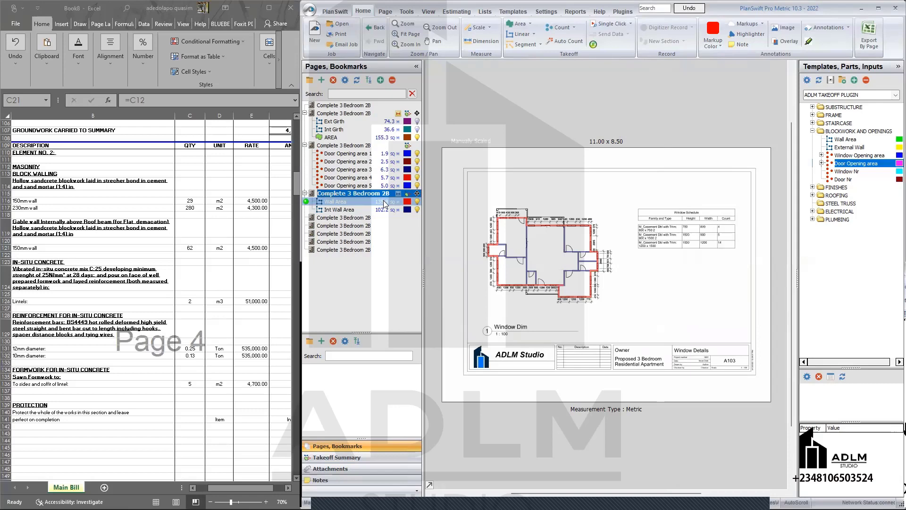
# Start a Window Opening area takeoff named Window Opening area 1 with 1 floor and Nr 4
pyautogui.scroll(3, 752, 215)
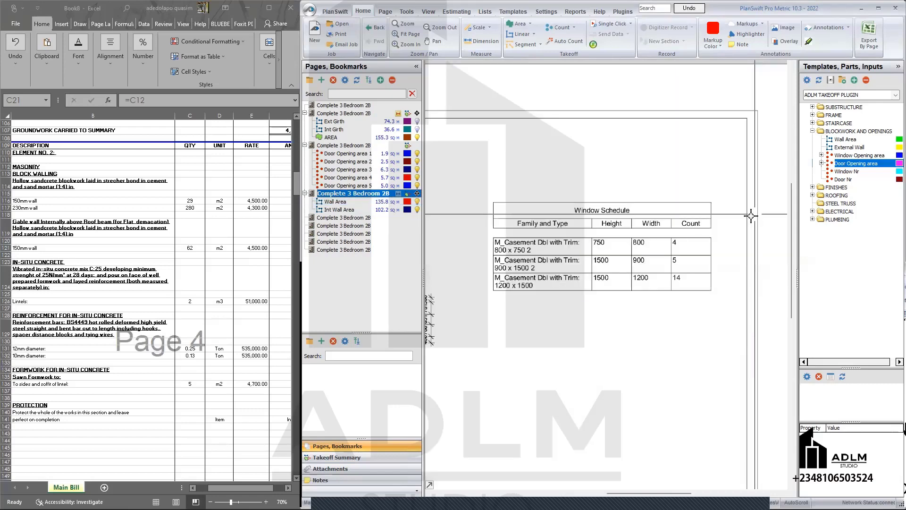
pyautogui.scroll(-2, 752, 214)
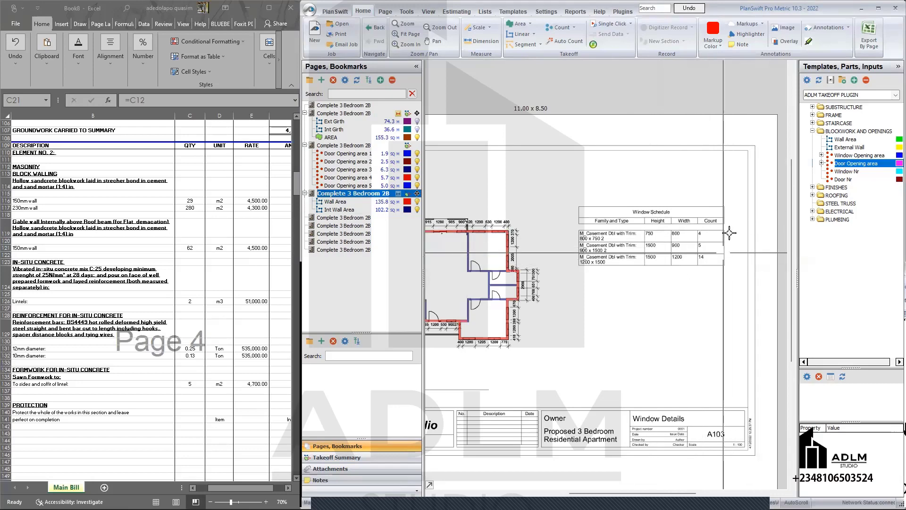
pyautogui.scroll(1, 730, 233)
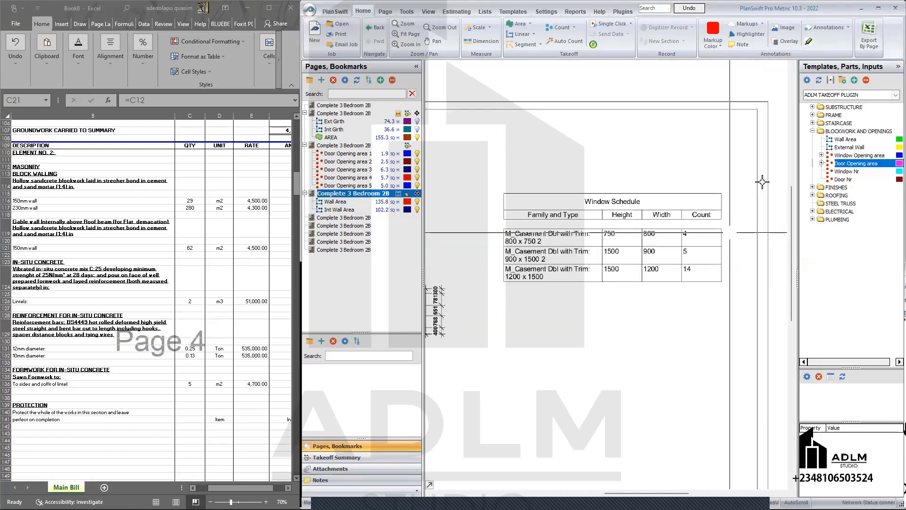
pyautogui.click(804, 156)
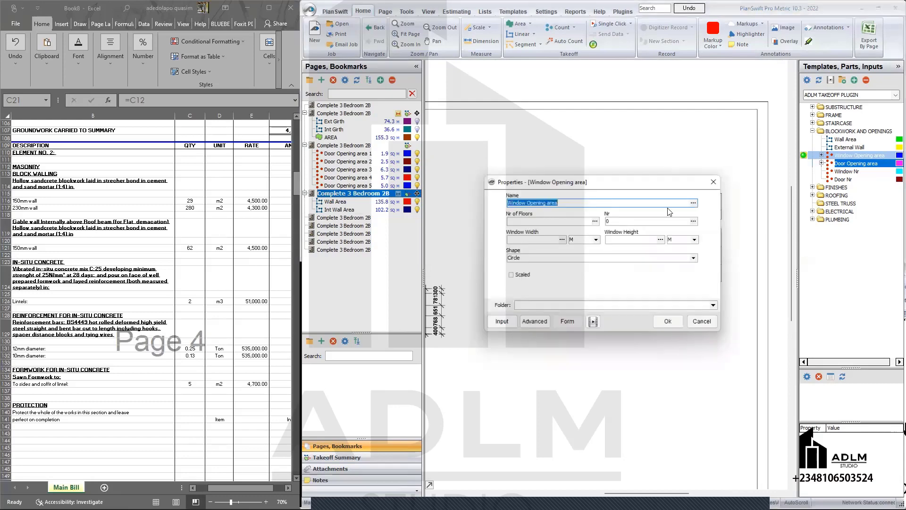
pyautogui.moveTo(577, 185); pyautogui.dragTo(564, 289)
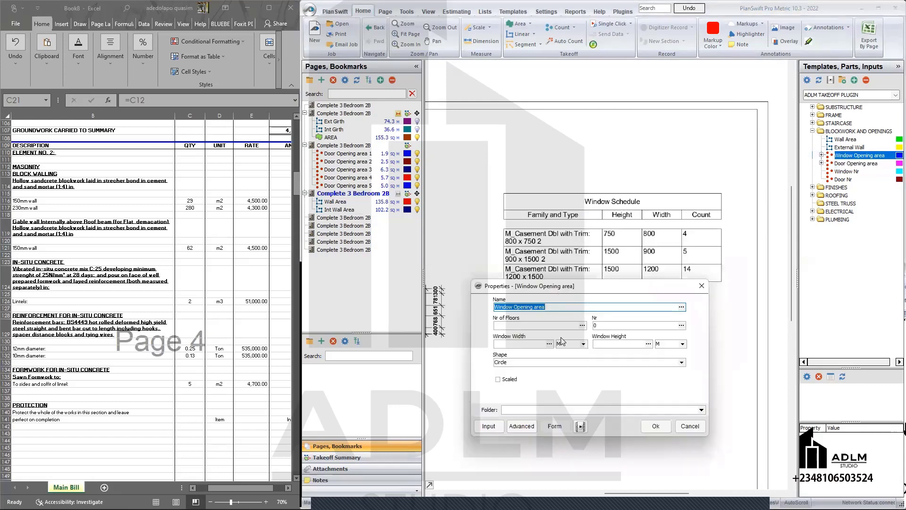
pyautogui.click(568, 308)
pyautogui.write('1')
pyautogui.click(549, 327)
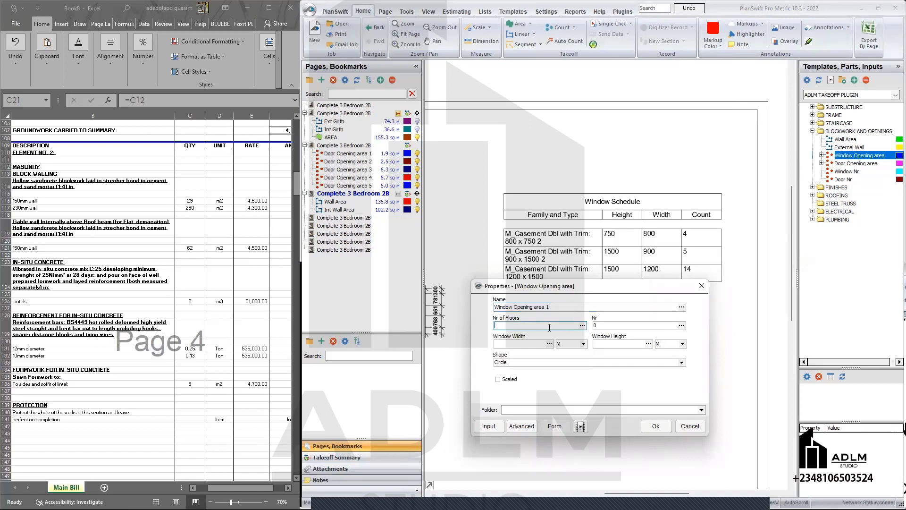
pyautogui.write('1')
pyautogui.press('Tab')
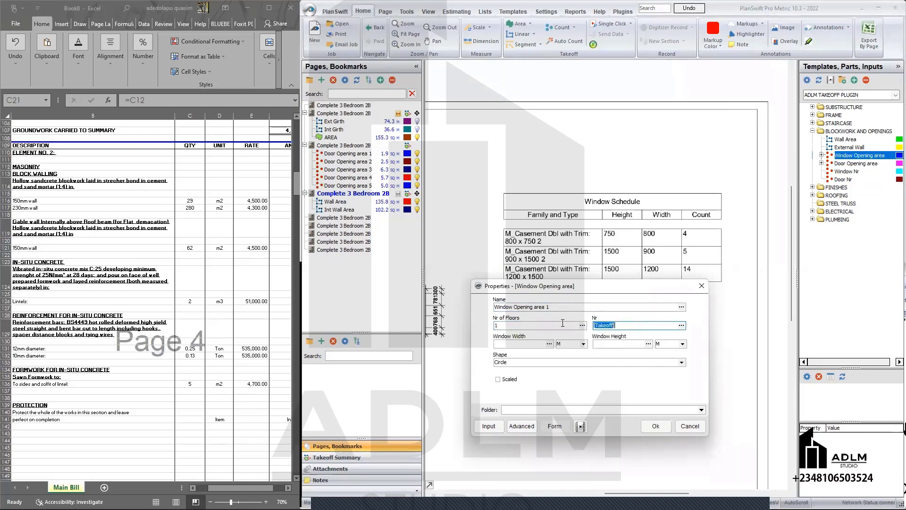
pyautogui.write('4')
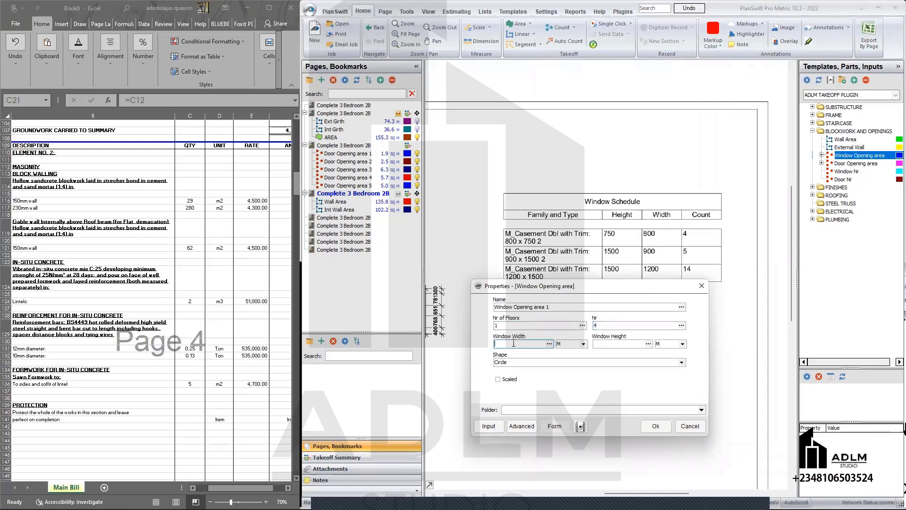
# Set Window Opening area 1 to window width 0.8 m and window height 0.75 m, and accept the properties
pyautogui.press('Tab')
pyautogui.click(621, 344)
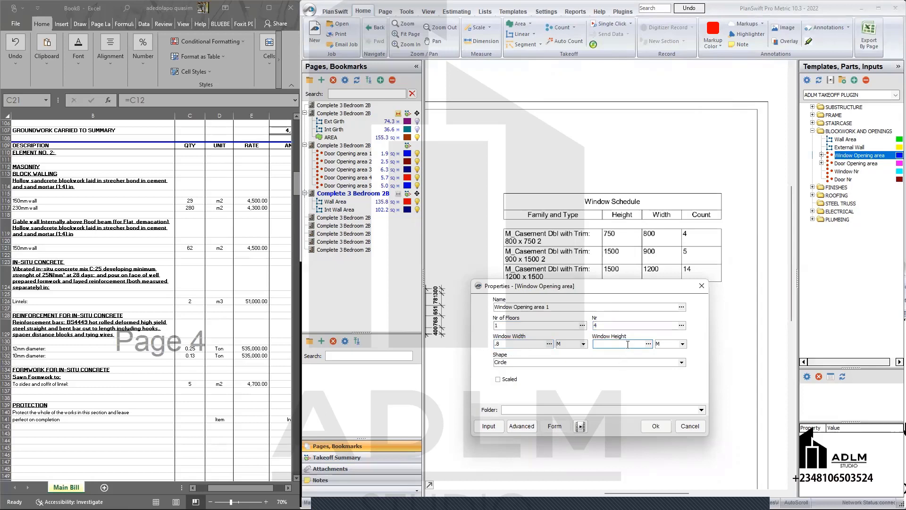
pyautogui.write('.75')
pyautogui.click(656, 427)
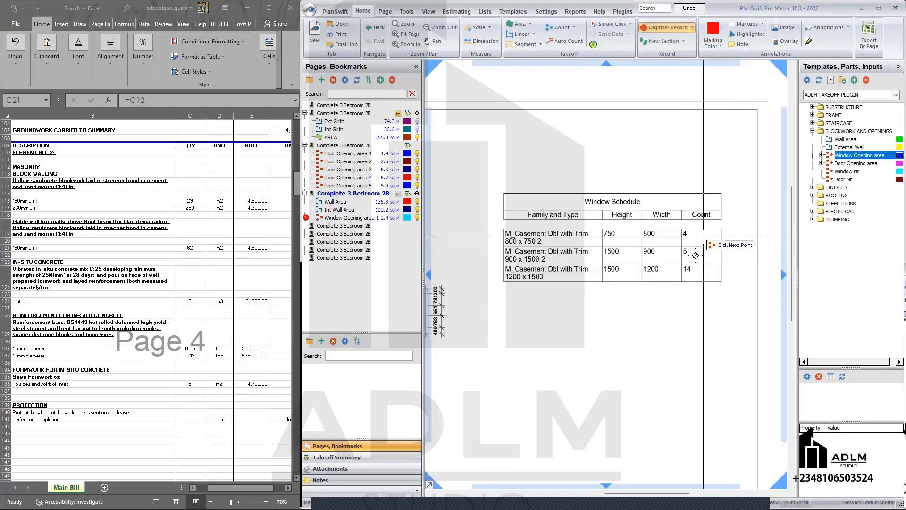
# Record one Window Opening area 1 count point and move it beside the count of the 800 x 750 window's schedule row
pyautogui.click(703, 236)
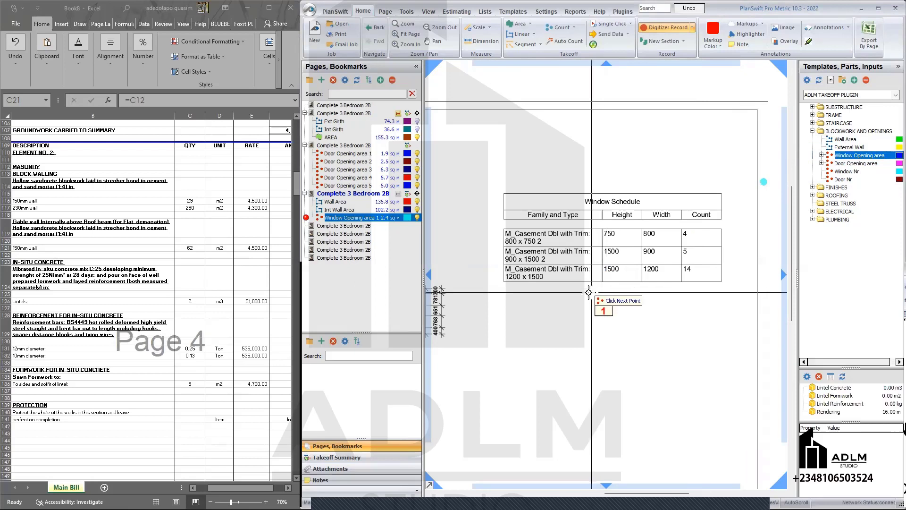
pyautogui.rightClick(603, 283)
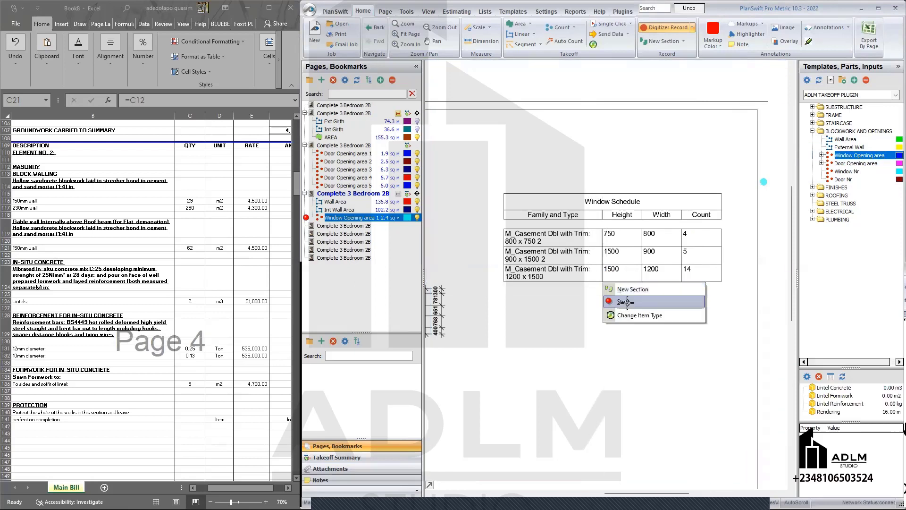
pyautogui.click(628, 306)
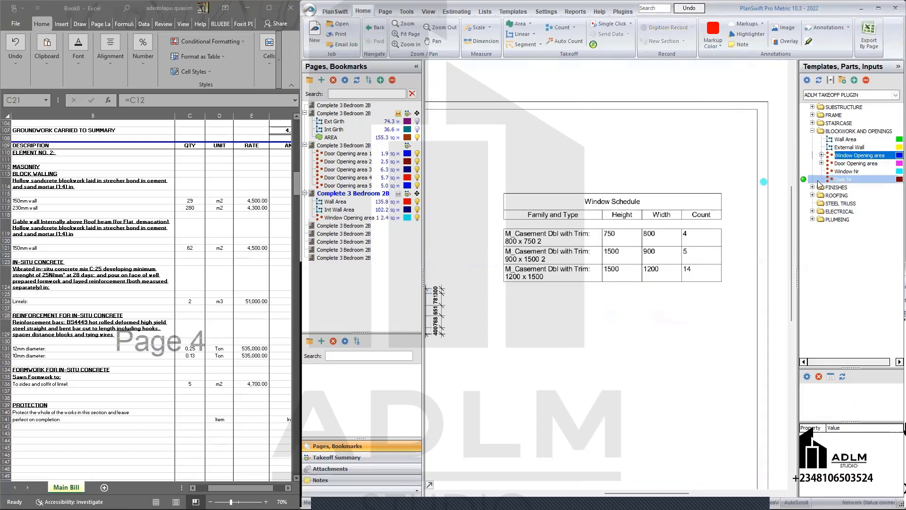
pyautogui.click(762, 183)
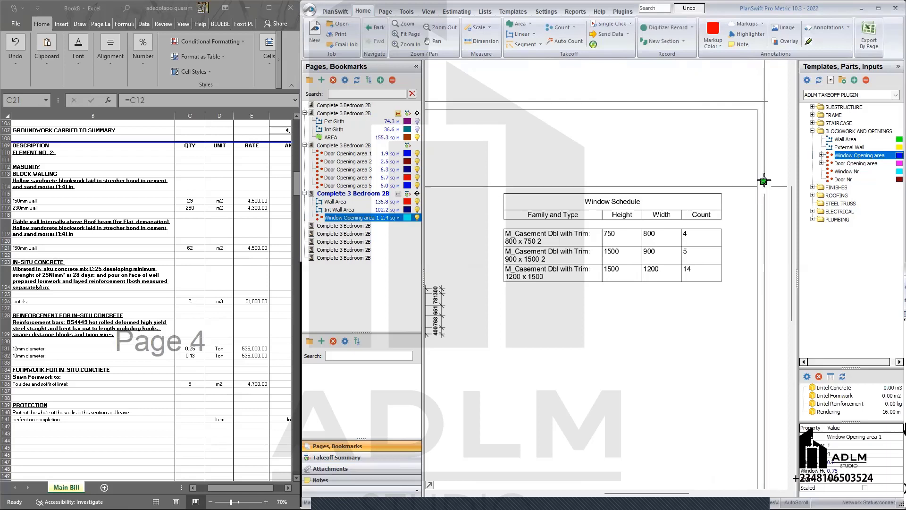
pyautogui.moveTo(764, 181); pyautogui.dragTo(696, 234)
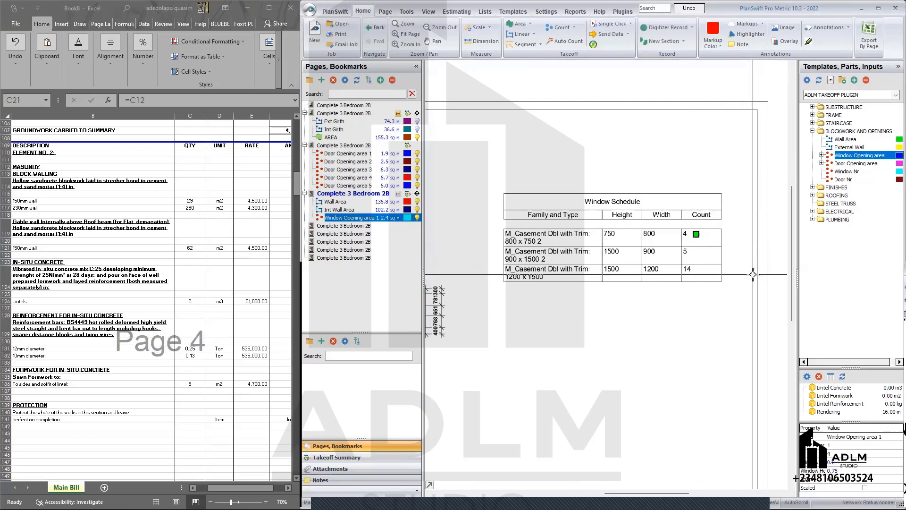
# Start a Window Opening area takeoff named Window Opening area 2 with 1 floor and Nr 5
pyautogui.click(804, 156)
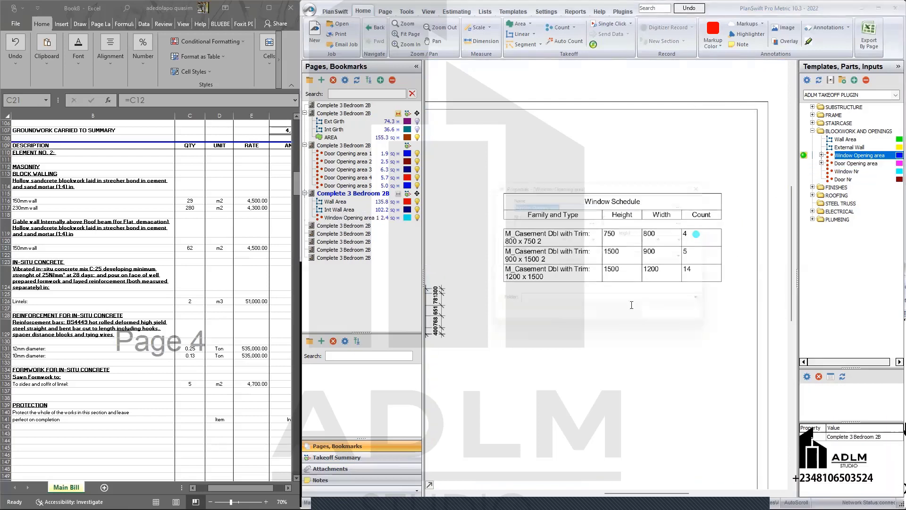
pyautogui.moveTo(597, 187); pyautogui.dragTo(596, 329)
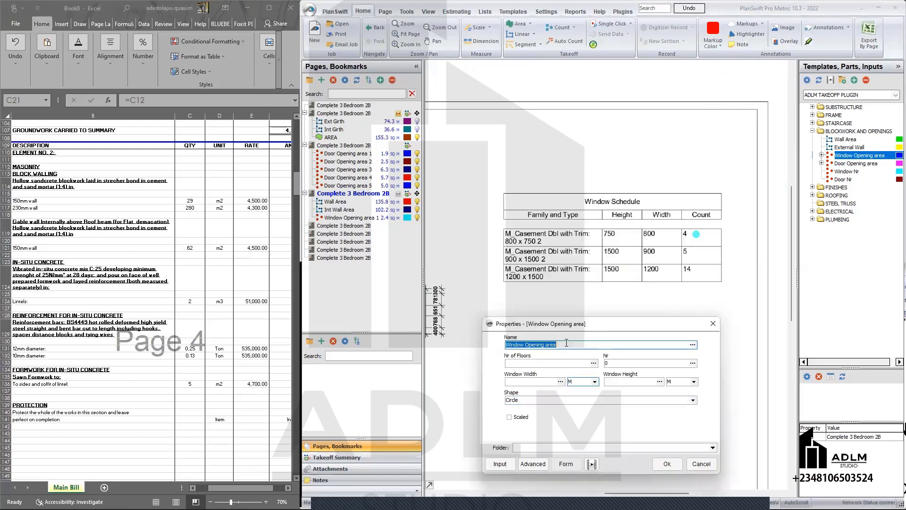
pyautogui.click(566, 344)
pyautogui.write('2')
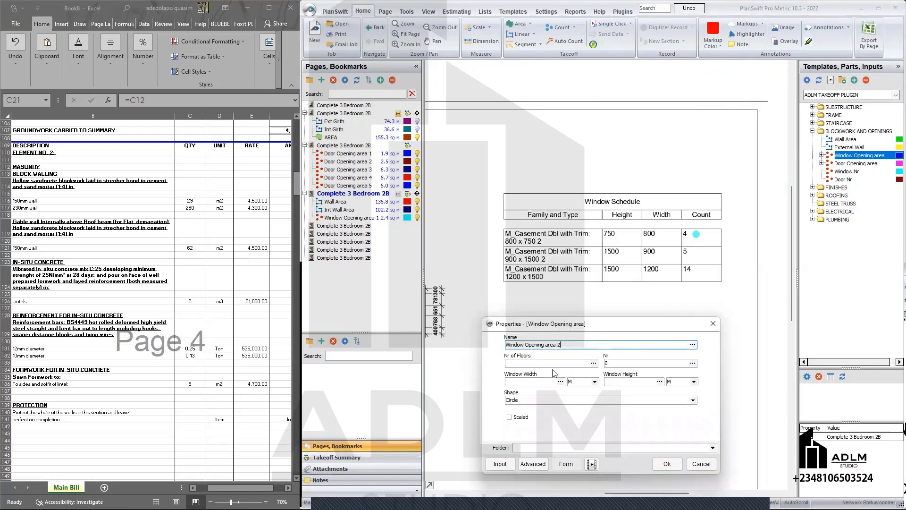
pyautogui.click(553, 364)
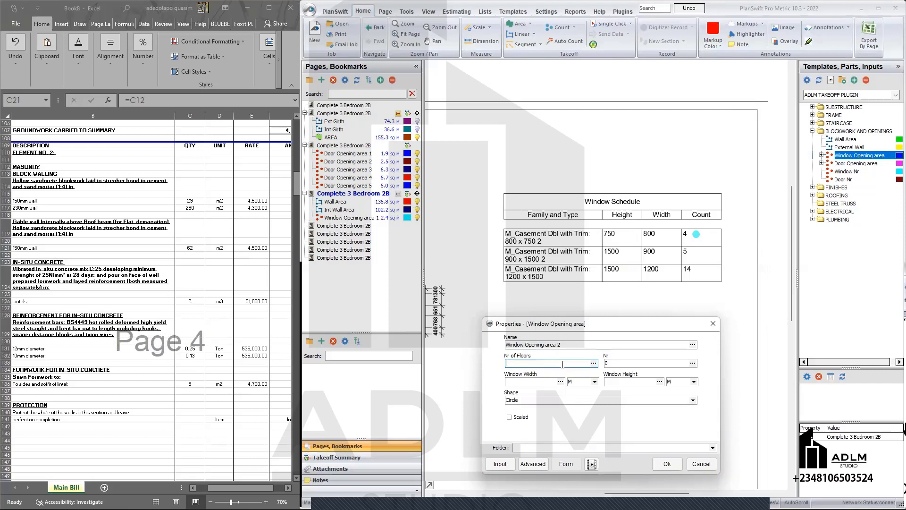
pyautogui.click(631, 366)
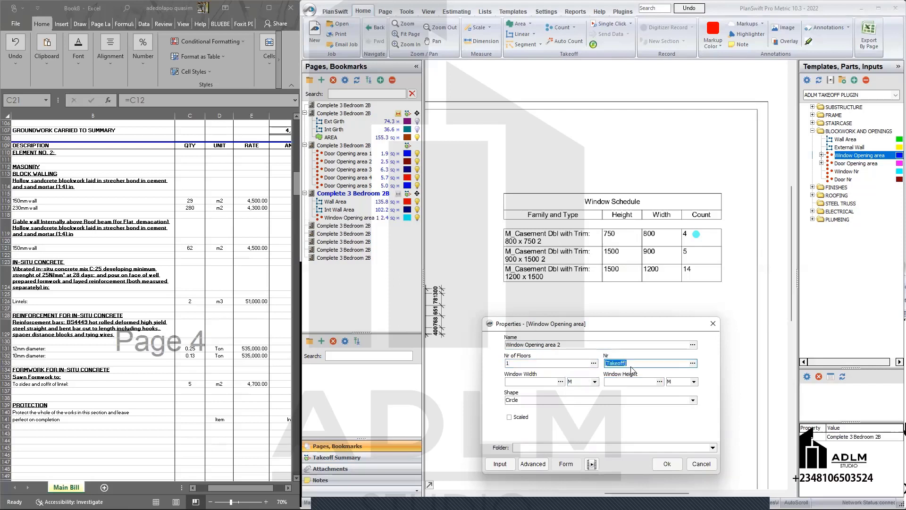
pyautogui.write('5')
# Enter the window width and window height of Window Opening area 2 in metres, and accept the properties
pyautogui.click(537, 381)
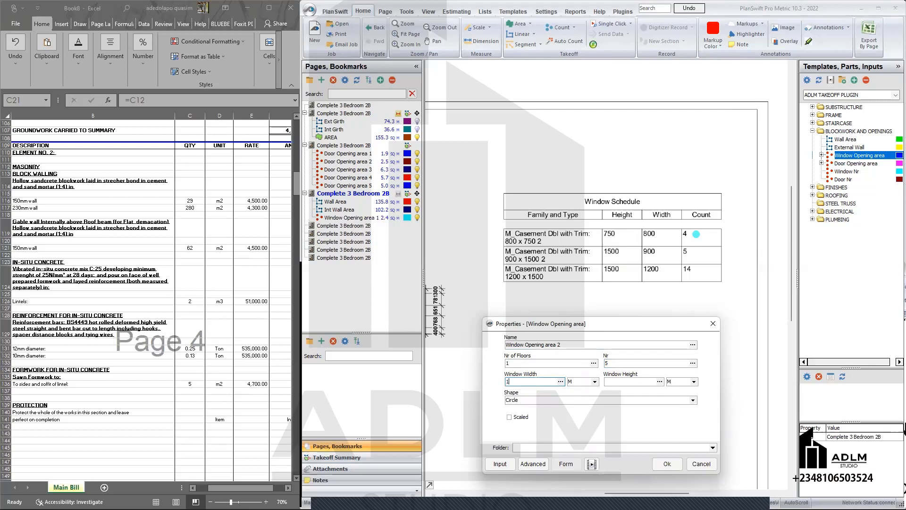
pyautogui.click(617, 382)
pyautogui.click(667, 464)
# Record one Window Opening area 2 count point beside the count of the 900 x 1500 window's schedule row and stop recording
pyautogui.click(699, 259)
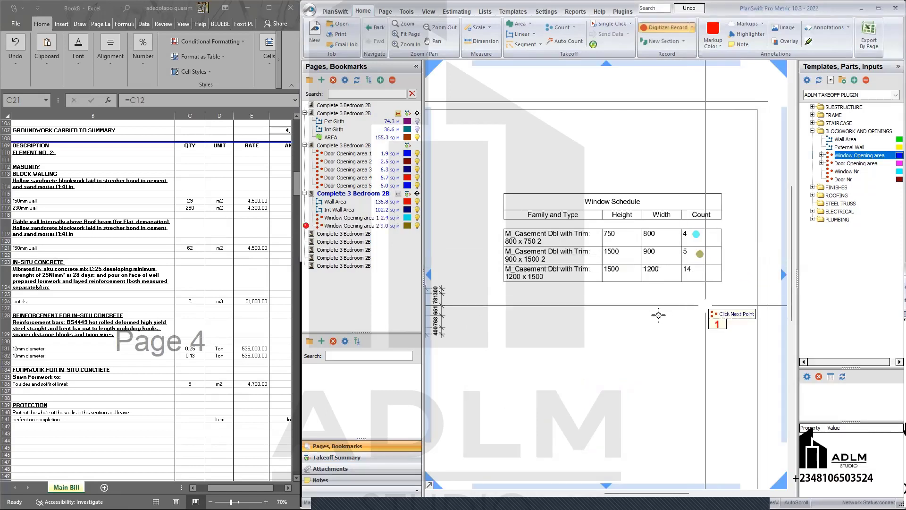
pyautogui.rightClick(660, 316)
pyautogui.click(679, 334)
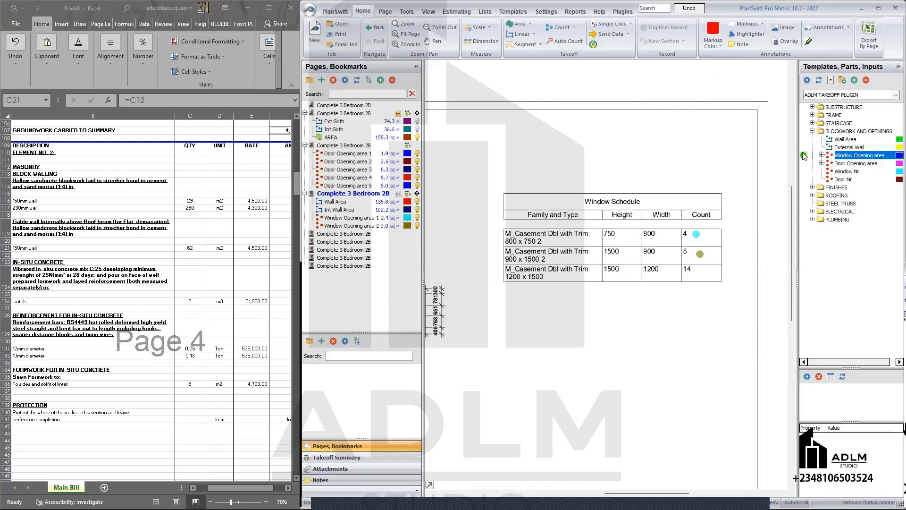
# Start a Window Opening area takeoff named Window Opening area 3 with 1 floor and Nr 14
pyautogui.doubleClick(859, 155)
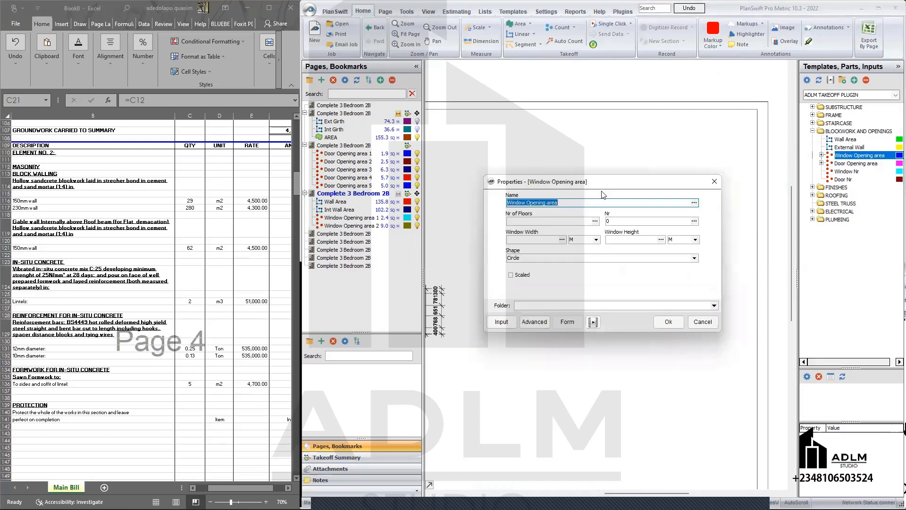
pyautogui.moveTo(566, 182); pyautogui.dragTo(551, 254)
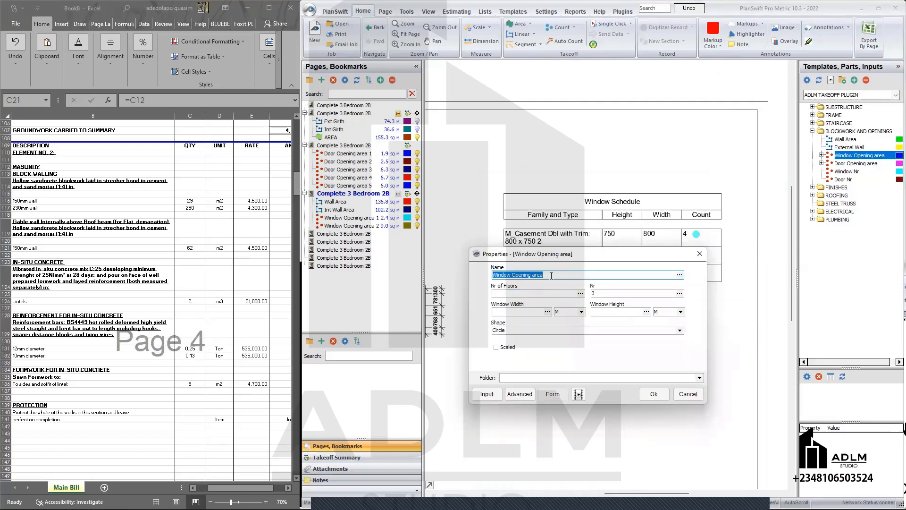
pyautogui.click(552, 275)
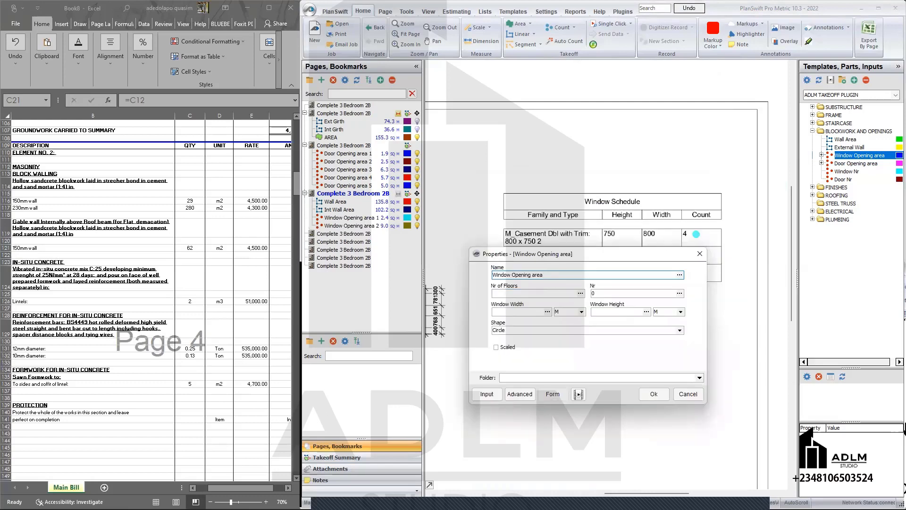
pyautogui.click(537, 291)
pyautogui.moveTo(557, 256); pyautogui.dragTo(576, 308)
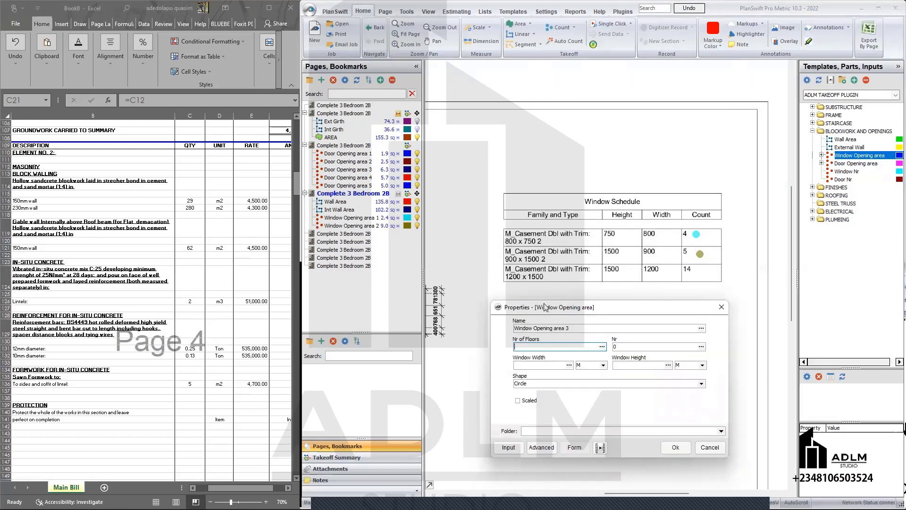
pyautogui.write('1')
pyautogui.click(631, 346)
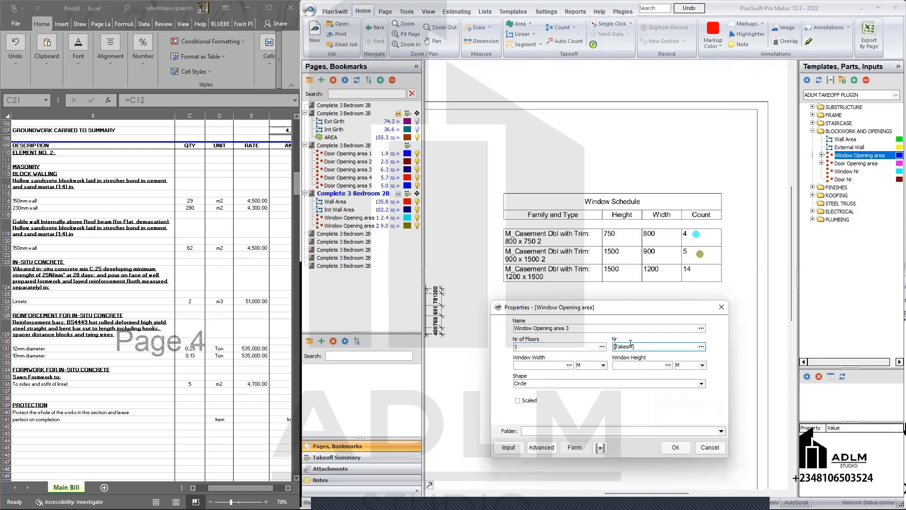
pyautogui.doubleClick(623, 346)
pyautogui.write('14')
# Set Window Opening area 3 to window width 1.2 m and window height 1.5 m, and accept the properties
pyautogui.click(543, 364)
pyautogui.click(543, 364)
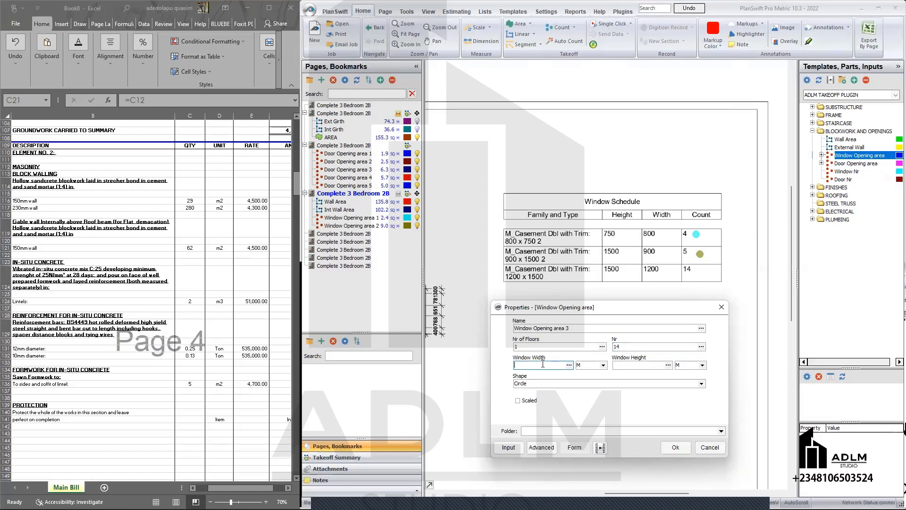
pyautogui.write('1.2')
pyautogui.click(627, 363)
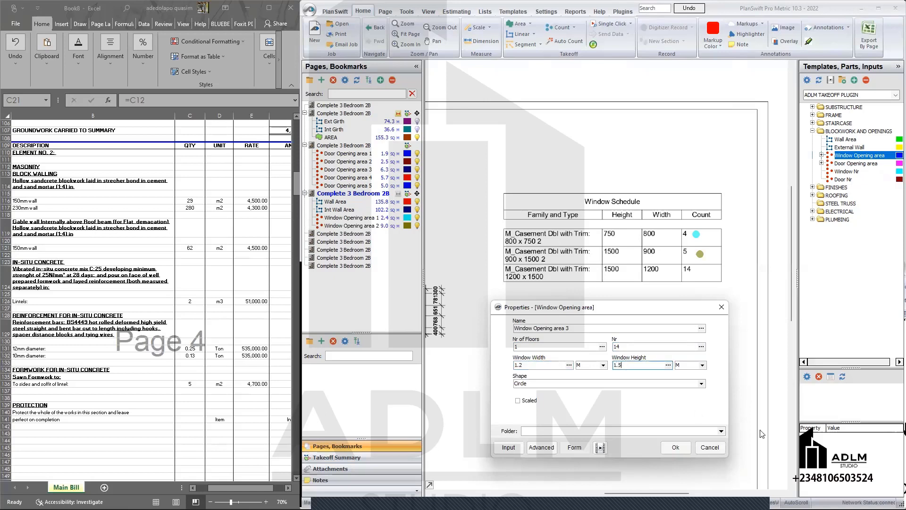
pyautogui.click(676, 447)
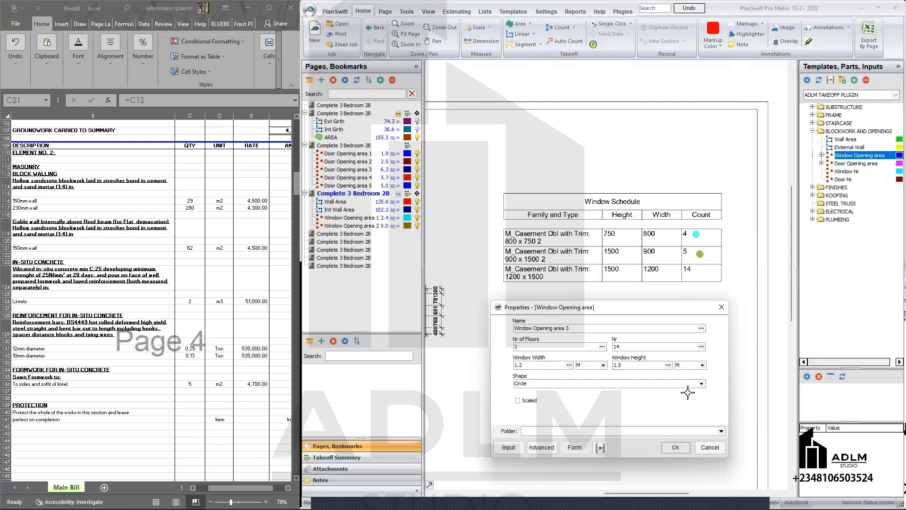
# Record one Window Opening area 3 count point beside the count of the 1200 x 1500 window's schedule row and stop recording
pyautogui.click(700, 272)
pyautogui.rightClick(650, 315)
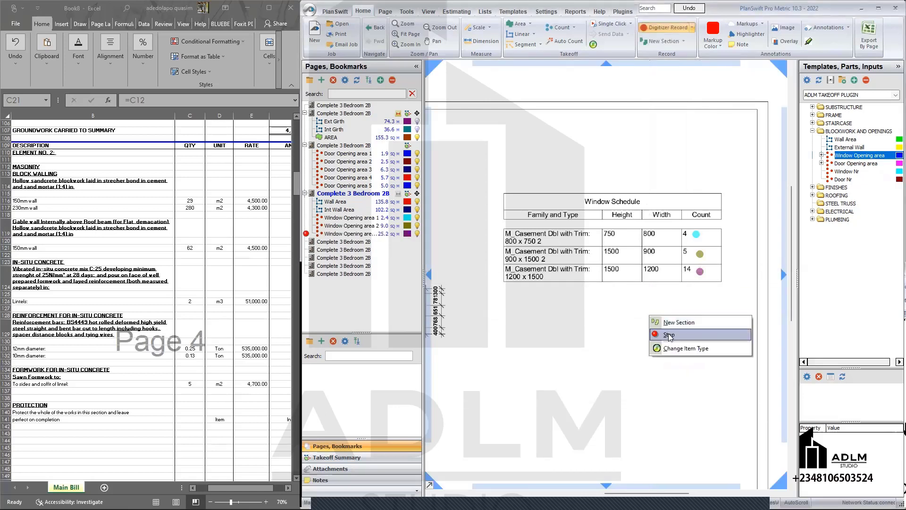
pyautogui.click(669, 335)
# Open the Wall Area takeoff's window deductions and clear the W1 Nr, W2 width and W3 height values
pyautogui.click(386, 203)
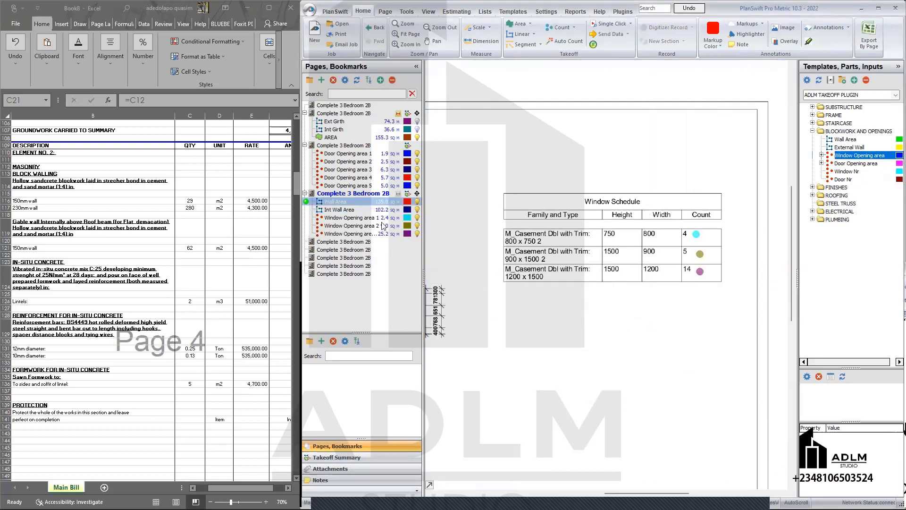
pyautogui.moveTo(383, 225); pyautogui.dragTo(378, 245)
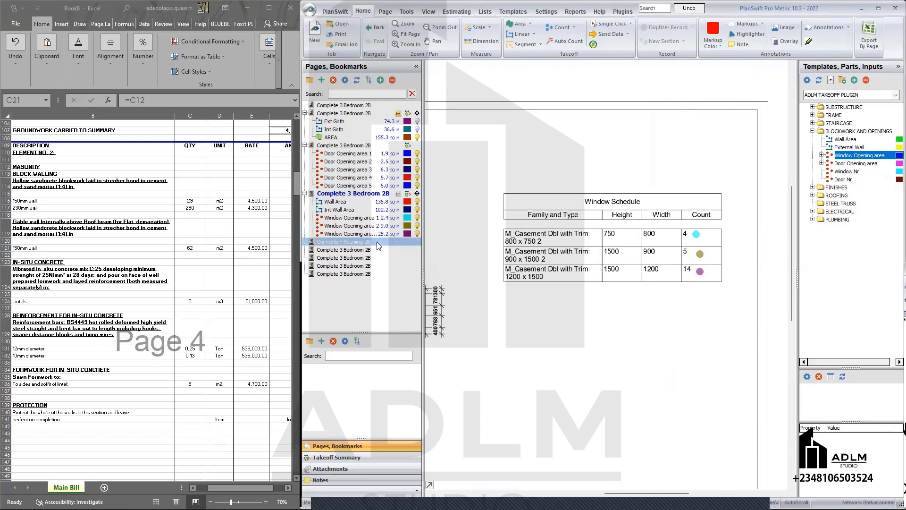
pyautogui.click(348, 204)
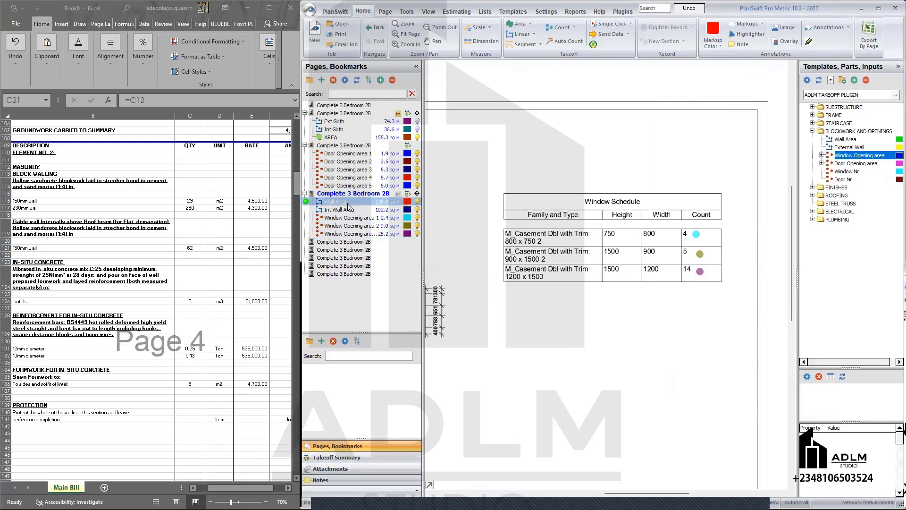
pyautogui.doubleClick(348, 203)
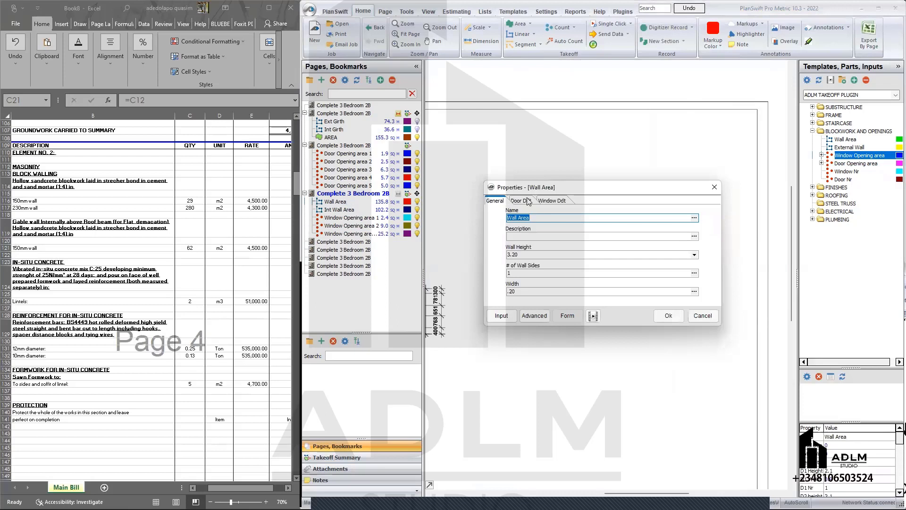
pyautogui.click(559, 203)
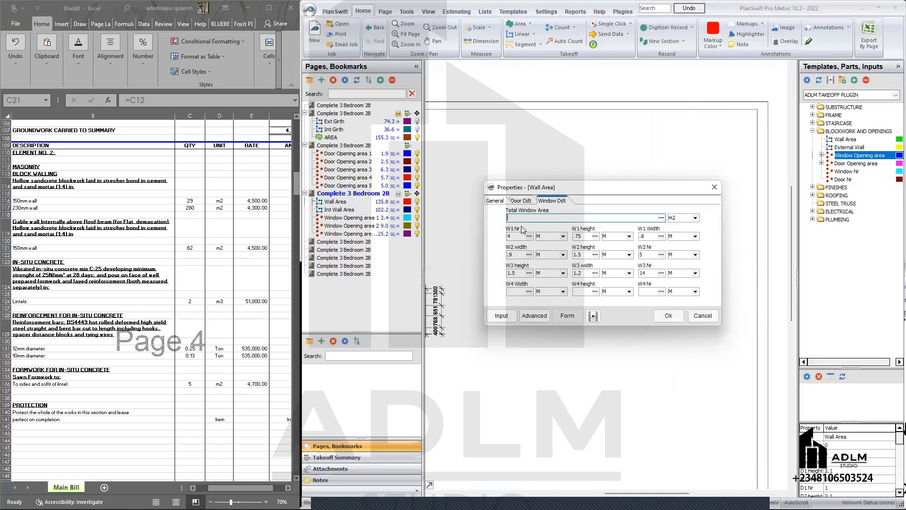
pyautogui.click(507, 236)
pyautogui.press('Delete')
pyautogui.click(508, 255)
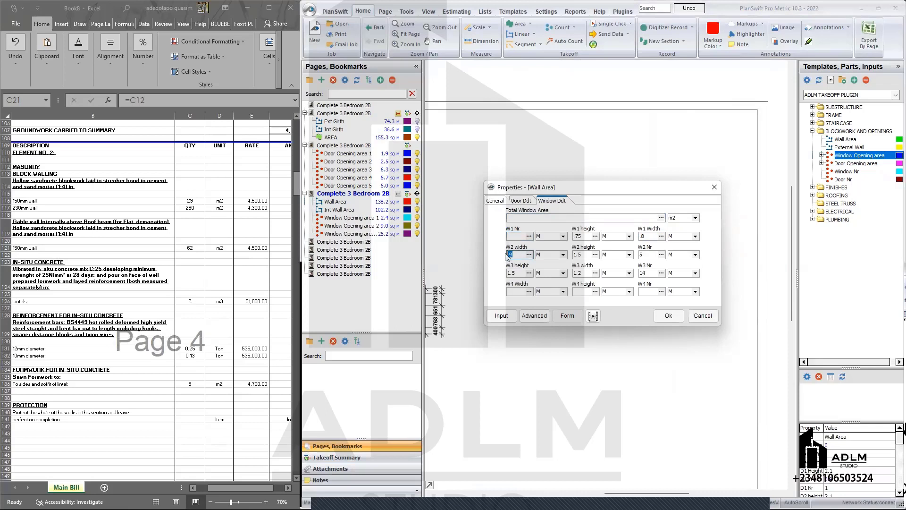
pyautogui.press('Delete')
pyautogui.click(508, 274)
pyautogui.press('Delete')
# Clear the remaining W1 to W3 window deduction values of Wall Area and set its total window area to 2.4+9+25.2 m2
pyautogui.click(580, 274)
pyautogui.press('Delete')
pyautogui.click(577, 255)
pyautogui.press('Delete')
pyautogui.click(580, 236)
pyautogui.press('Delete')
pyautogui.click(643, 255)
pyautogui.press('Delete')
pyautogui.click(643, 272)
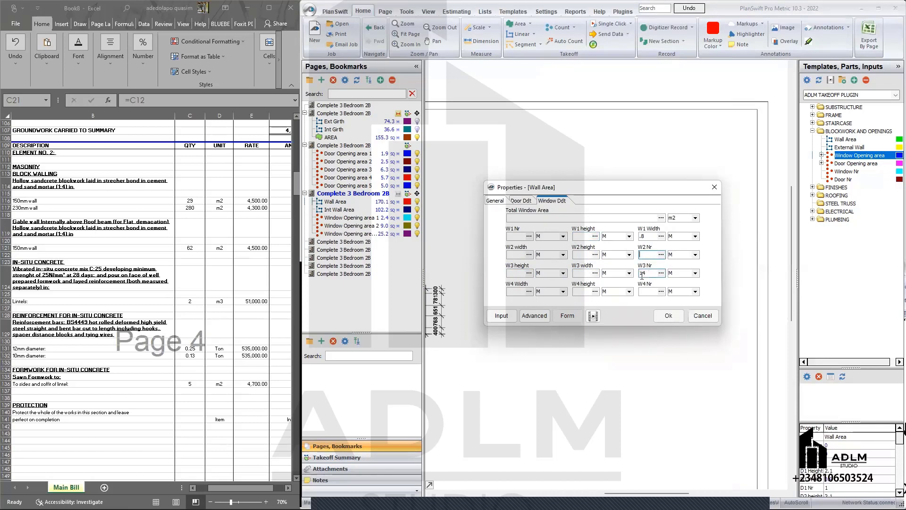
pyautogui.press('Delete')
pyautogui.click(647, 236)
pyautogui.press('Delete')
pyautogui.click(596, 218)
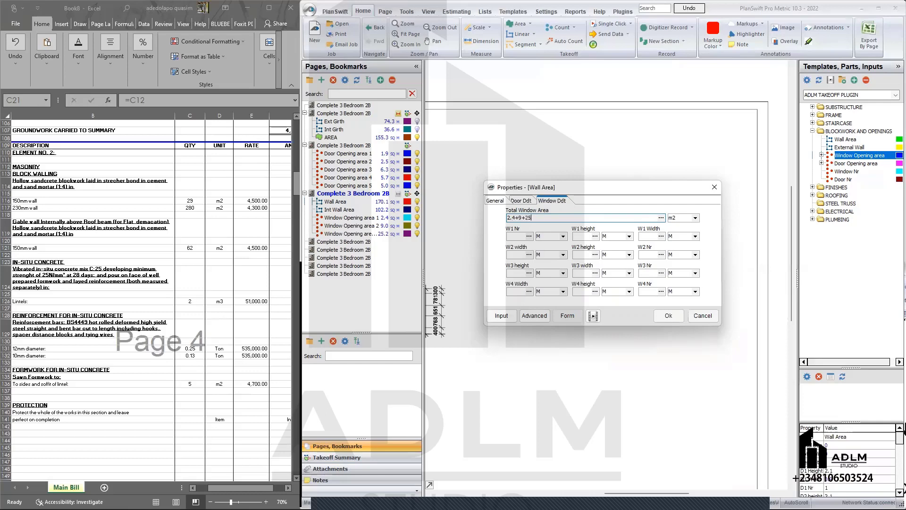
pyautogui.click(667, 316)
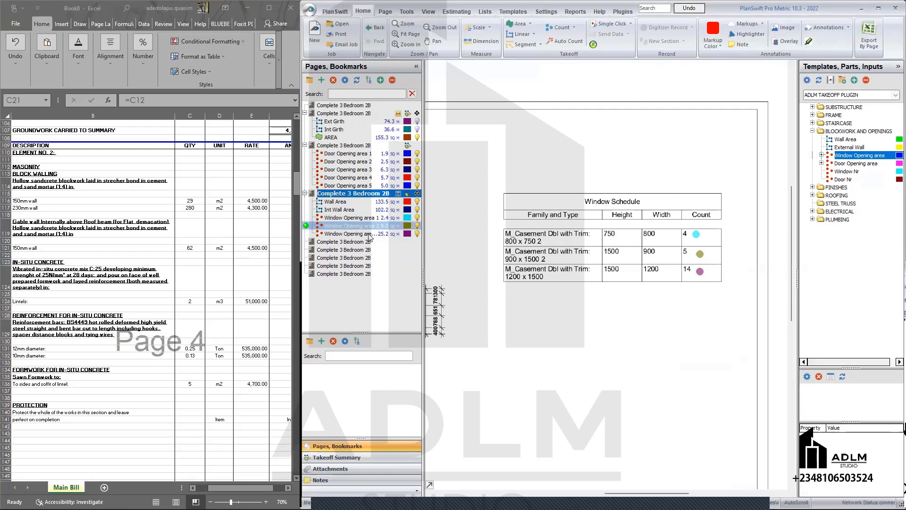
# In the takeoff summary, set the lintel concrete of Door Opening area 1 to height 0.23 m, width 0.23 m and extra 0.15 m
pyautogui.click(357, 457)
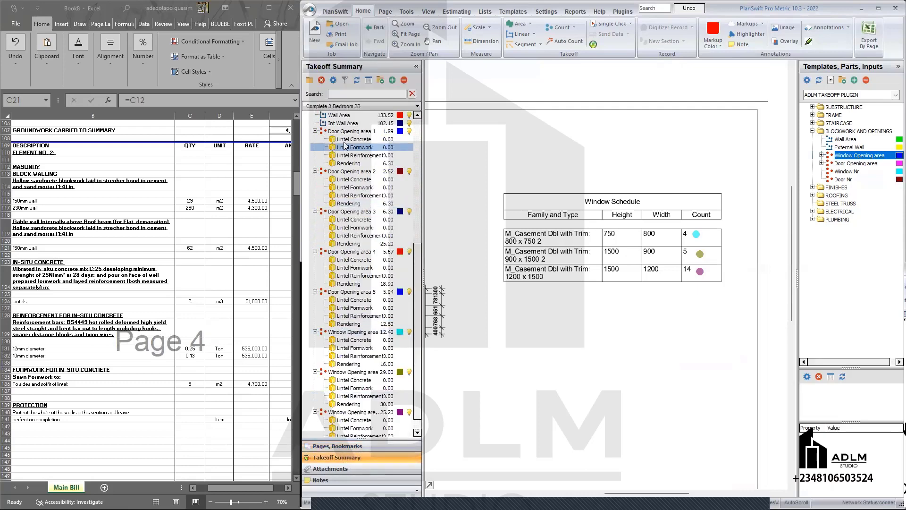
pyautogui.scroll(2, 344, 146)
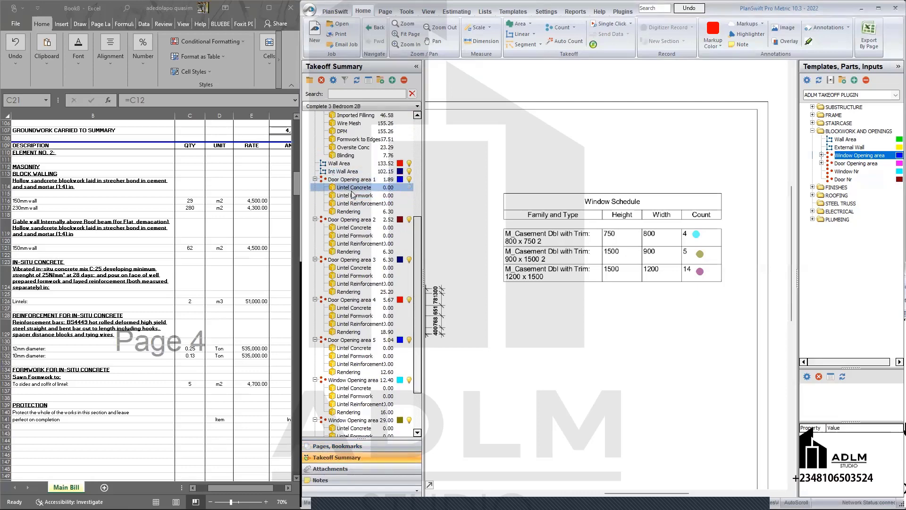
pyautogui.doubleClick(351, 190)
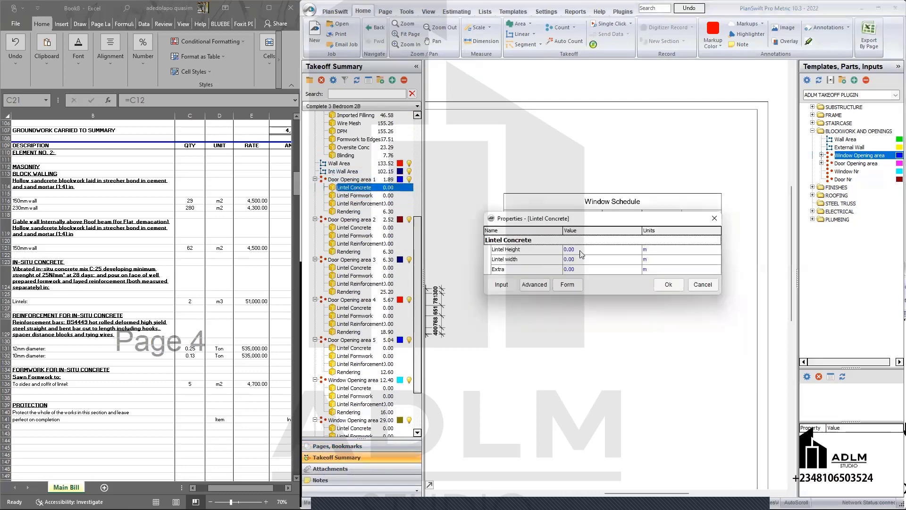
pyautogui.click(591, 250)
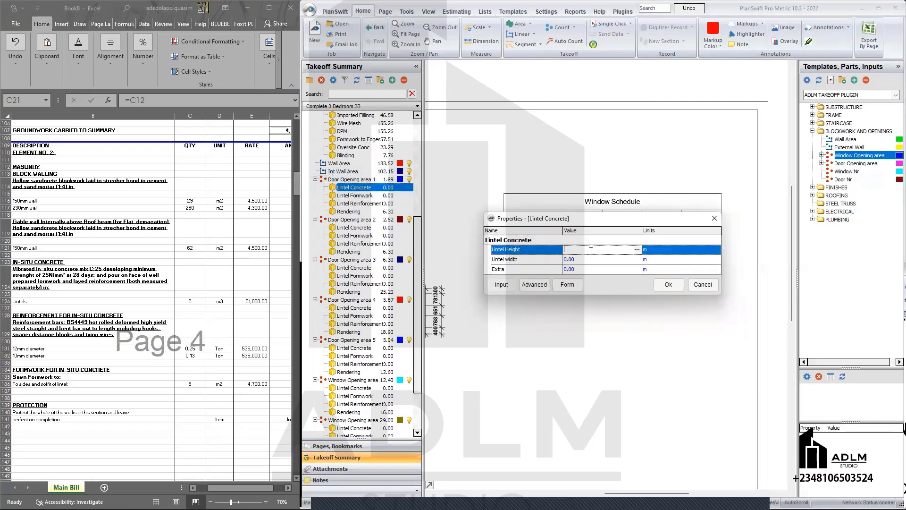
pyautogui.write('.23')
pyautogui.click(595, 260)
pyautogui.write('.')
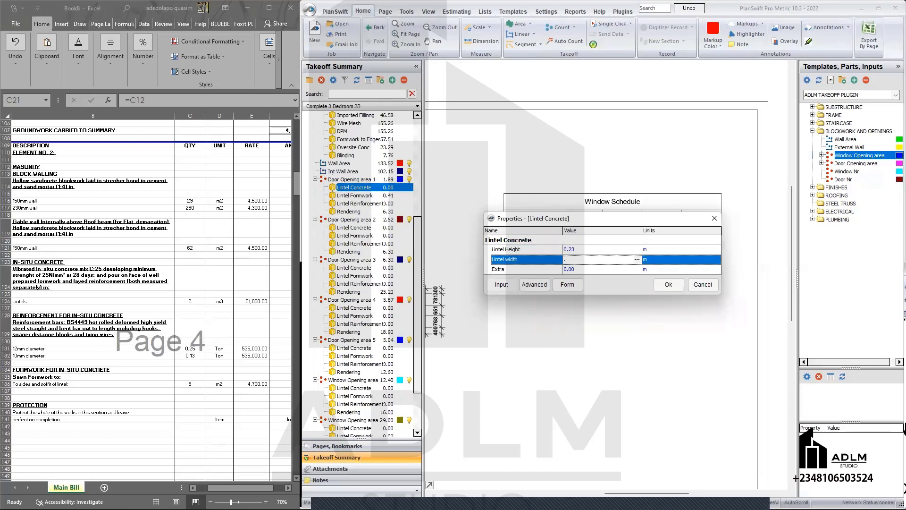
pyautogui.write('23')
pyautogui.click(592, 269)
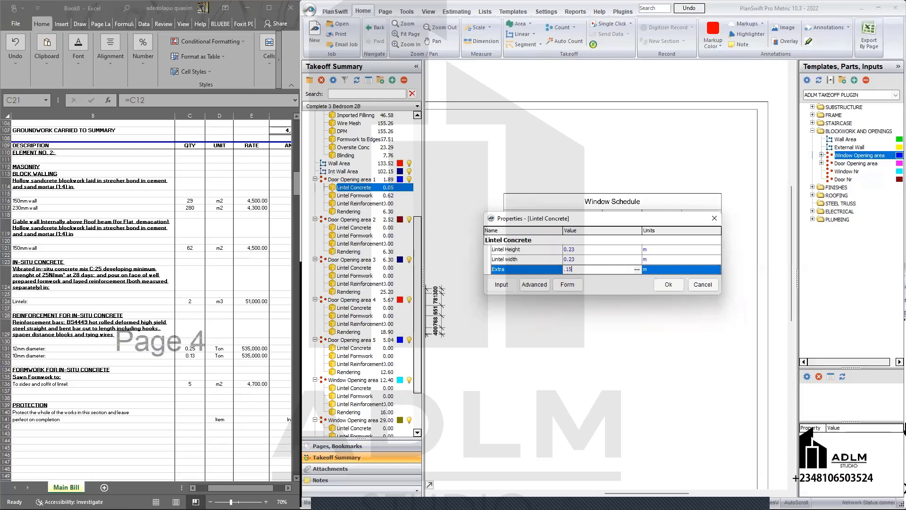
pyautogui.write('.15')
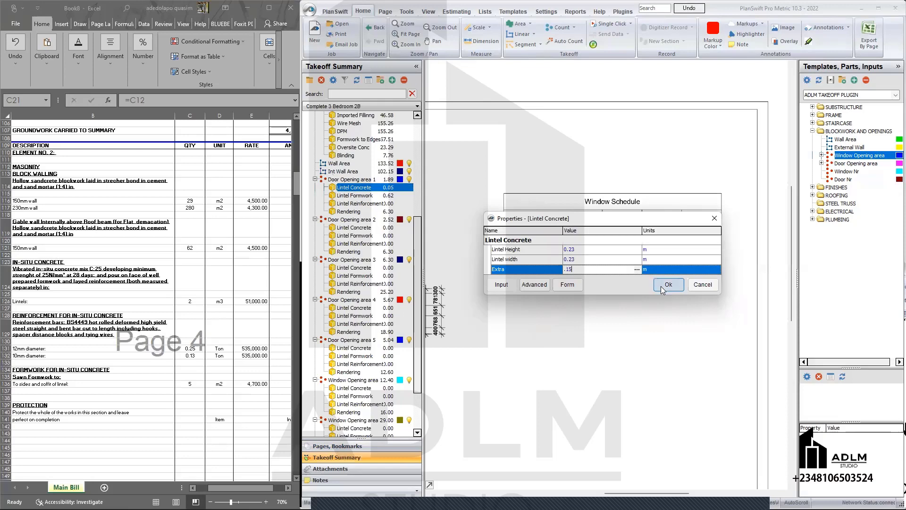
pyautogui.click(668, 284)
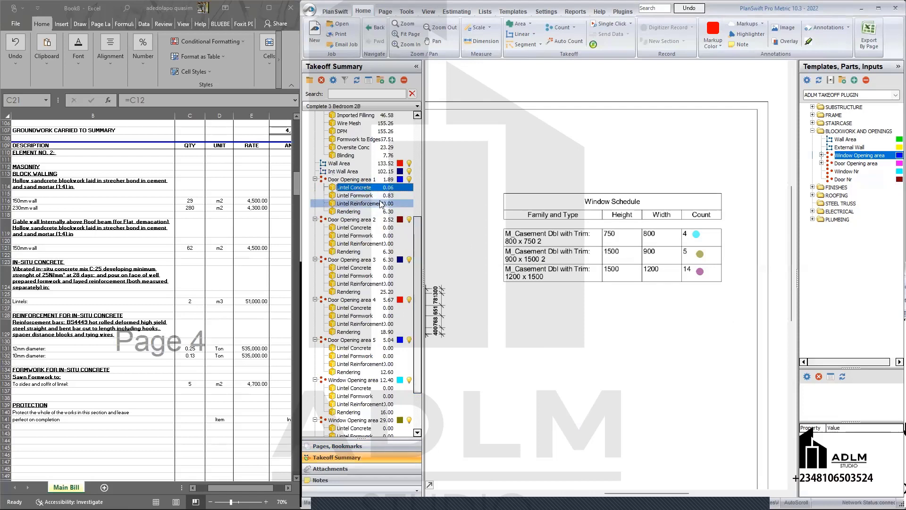
# Open the lintel reinforcement of Door Opening area 1 and set its spacing to 0.2 m and link diameter to 10 mm
pyautogui.moveTo(424, 203); pyautogui.dragTo(431, 203)
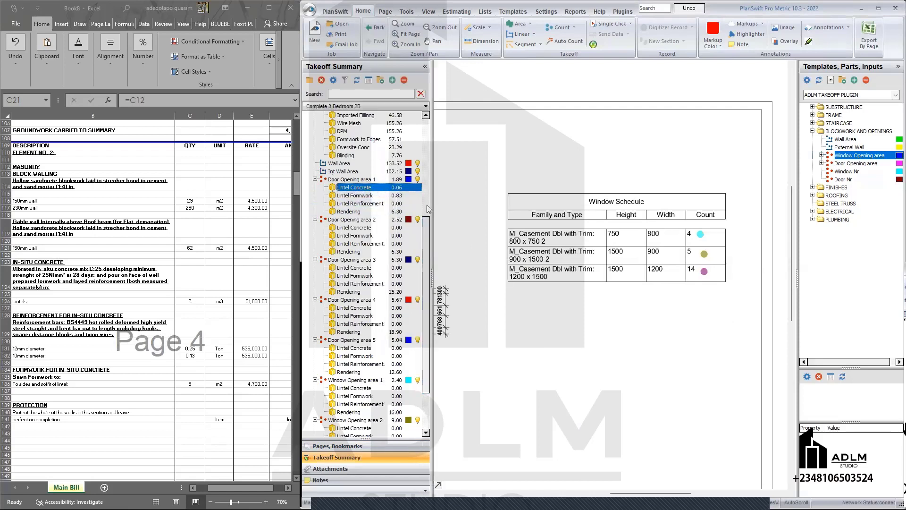
pyautogui.doubleClick(376, 204)
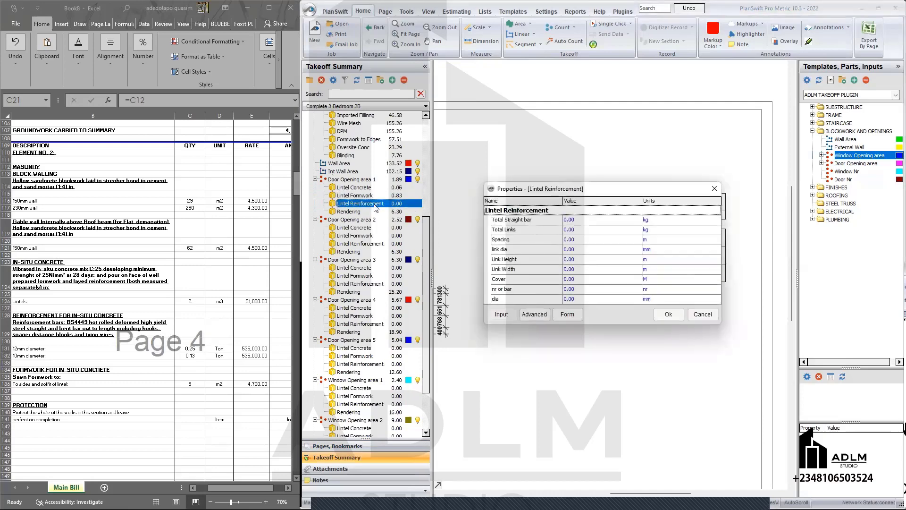
pyautogui.click(581, 220)
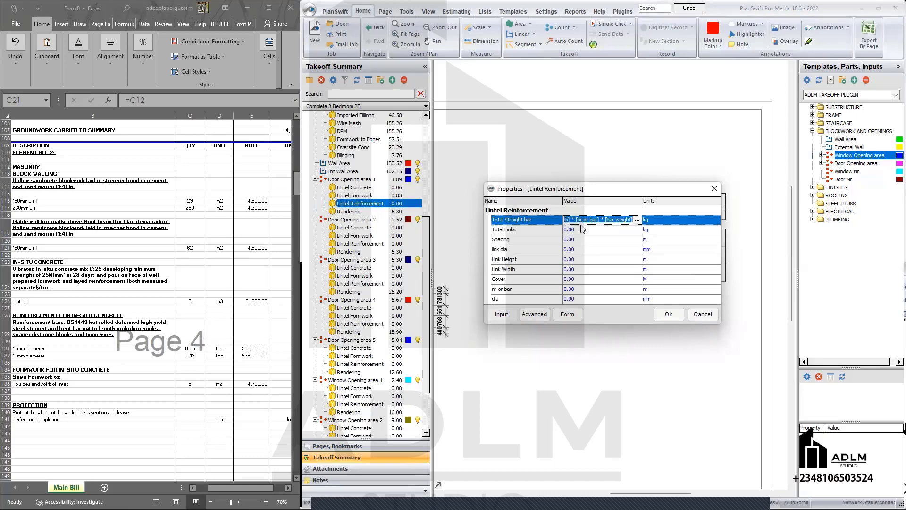
pyautogui.click(586, 239)
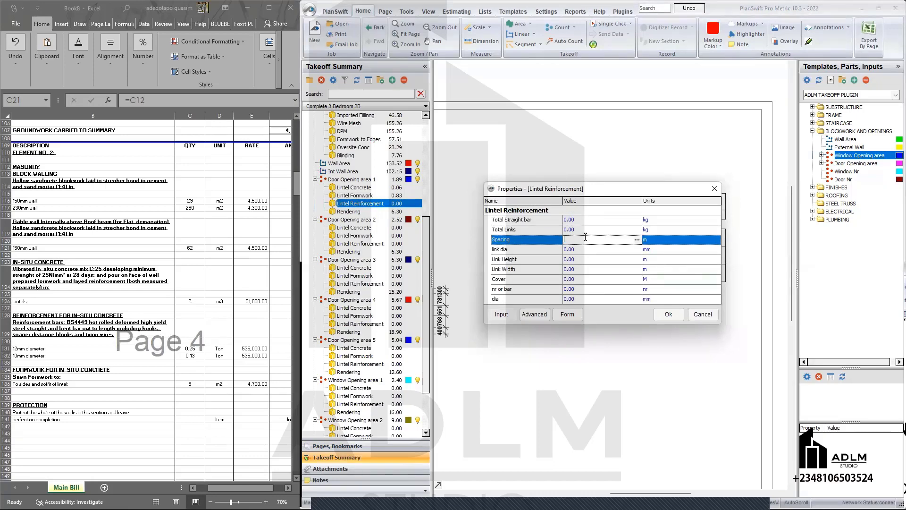
pyautogui.write('.2')
pyautogui.press('Return')
pyautogui.write('10')
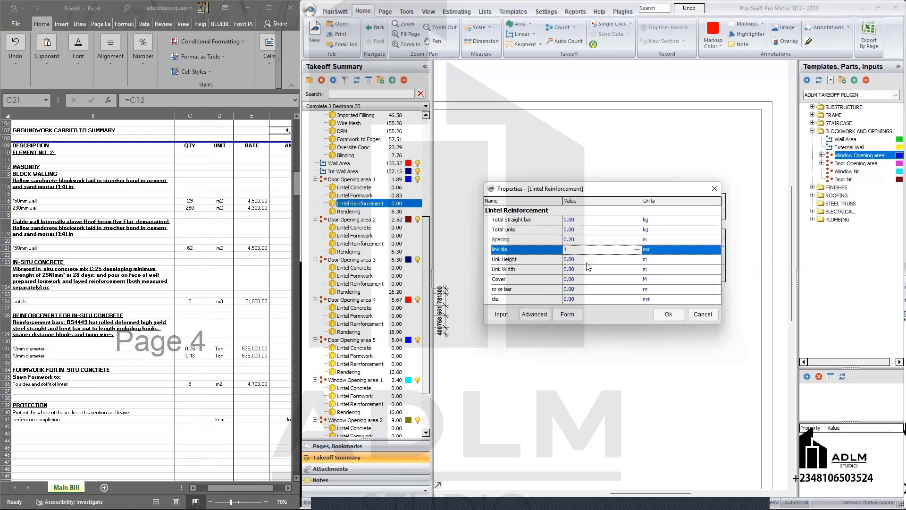
pyautogui.click(588, 259)
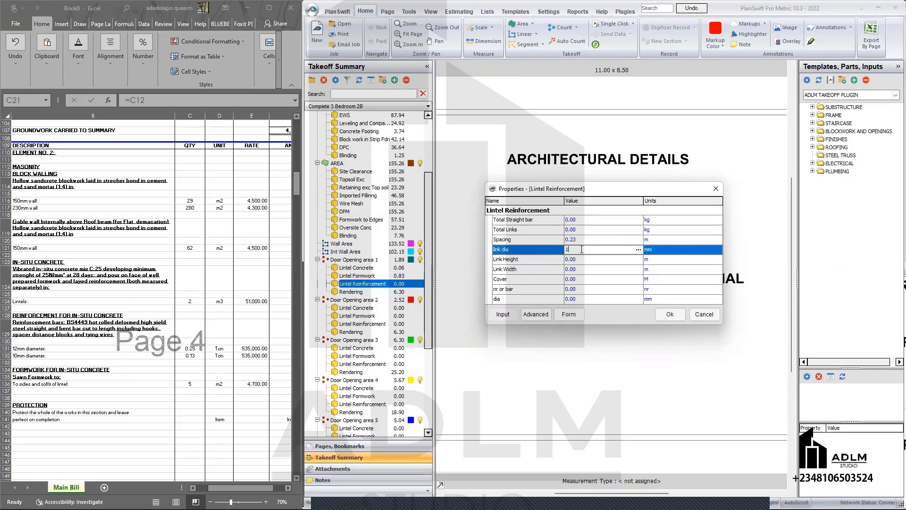
pyautogui.write('10')
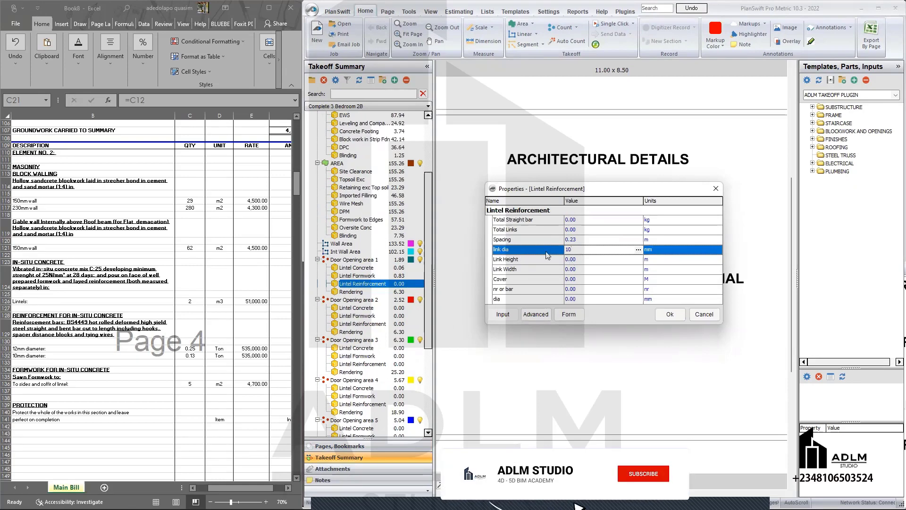
# Set the Door Opening area 1 reinforcement links to height 0.23 m and width 0.23 m with 0.02 m cover
pyautogui.click(582, 259)
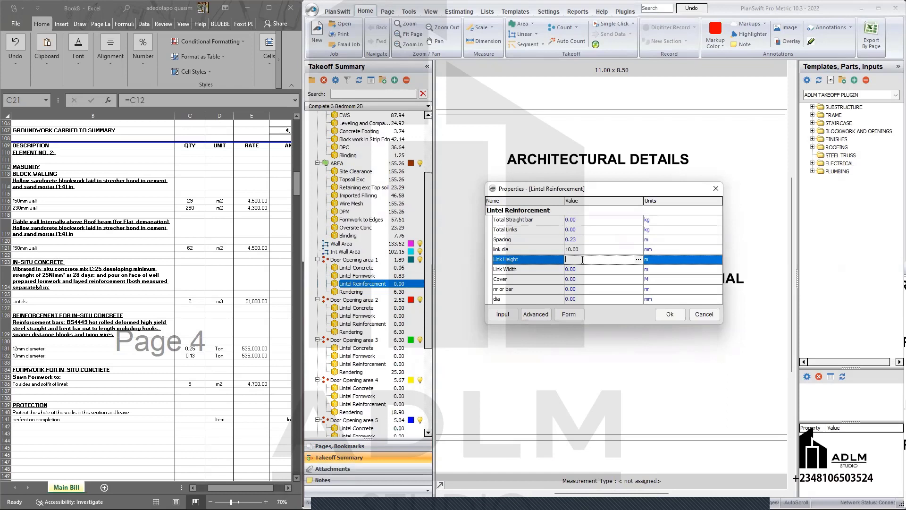
pyautogui.write('.23')
pyautogui.click(587, 271)
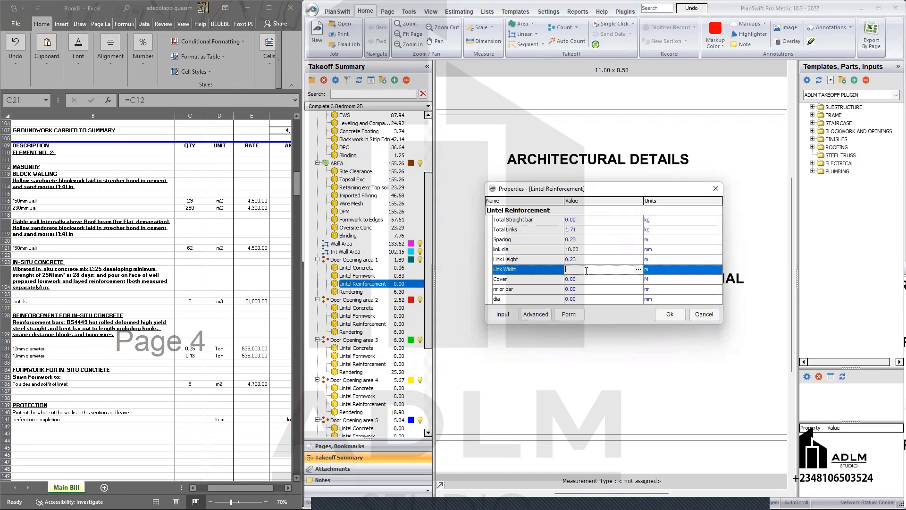
pyautogui.write('.23')
pyautogui.click(594, 280)
pyautogui.write('0')
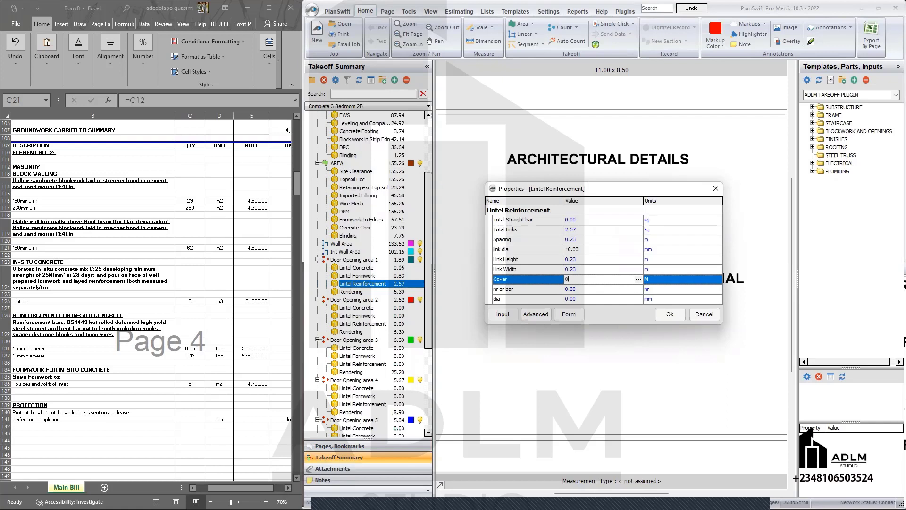
pyautogui.write('.02')
# Set the straight bars of Door Opening area 1's lintel reinforcement to 4 of 12 mm diameter and confirm the properties
pyautogui.click(614, 289)
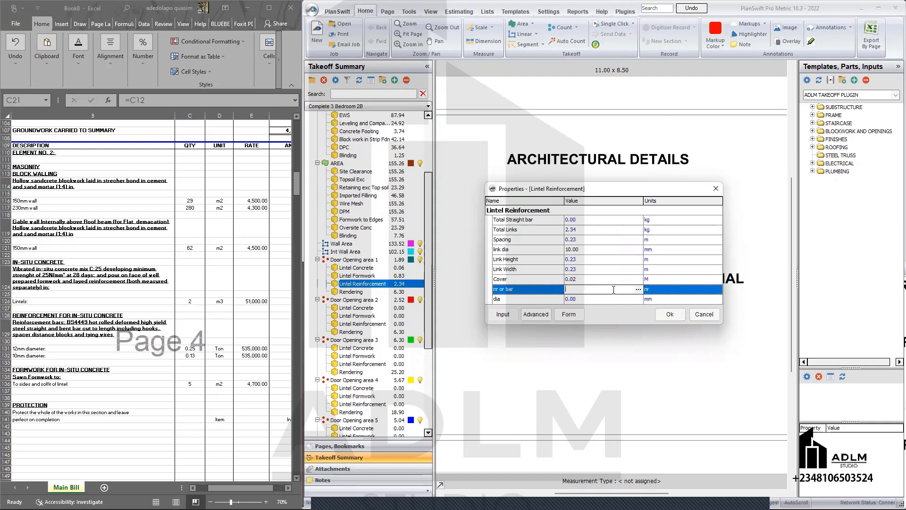
pyautogui.click(616, 299)
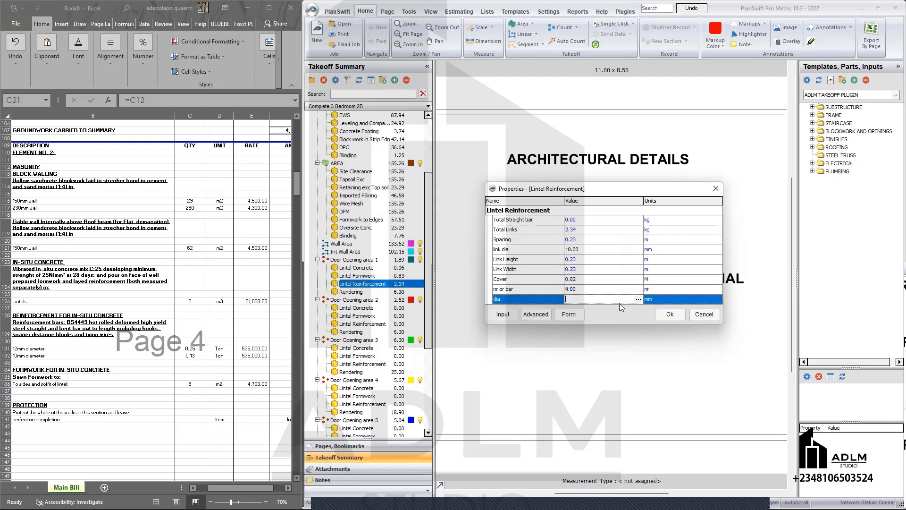
pyautogui.write('12')
pyautogui.click(670, 314)
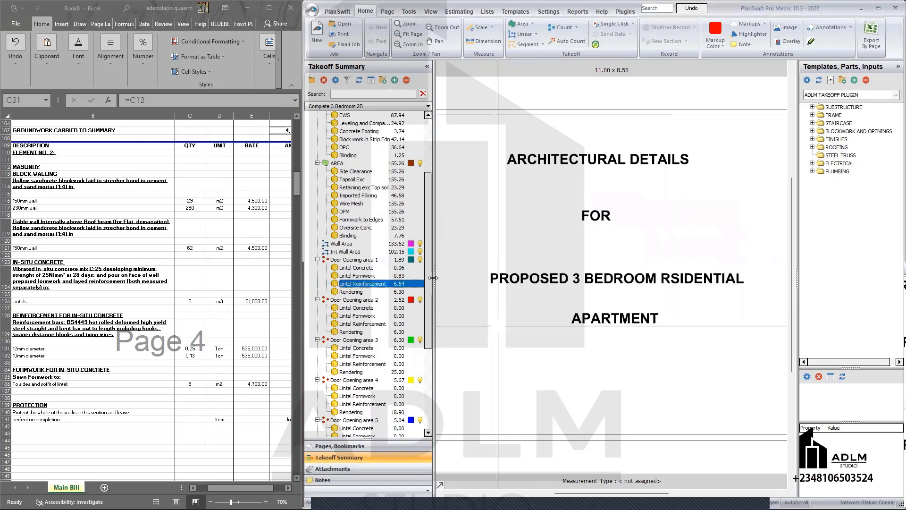
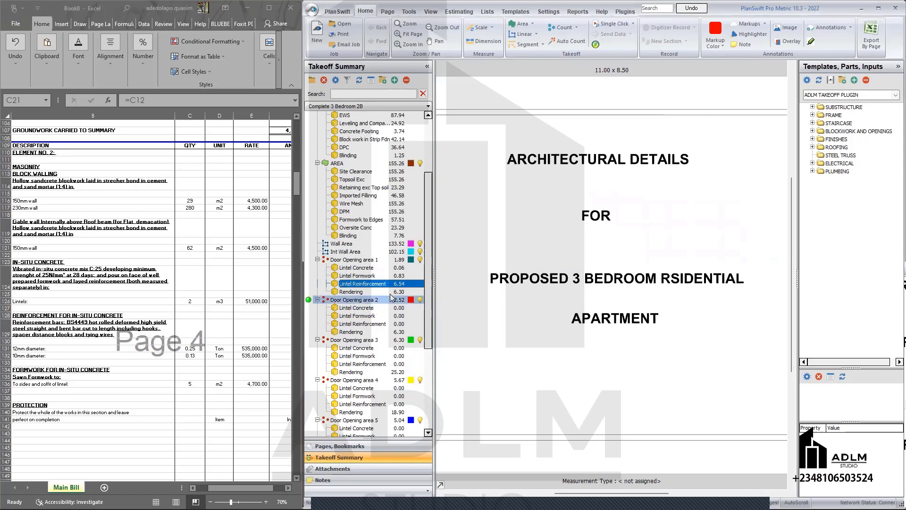
# Set the lintel concrete of Door Opening area 2 to height 0.23 m and width 0.23 m, and fill in its extra
pyautogui.click(384, 311)
pyautogui.doubleClick(385, 309)
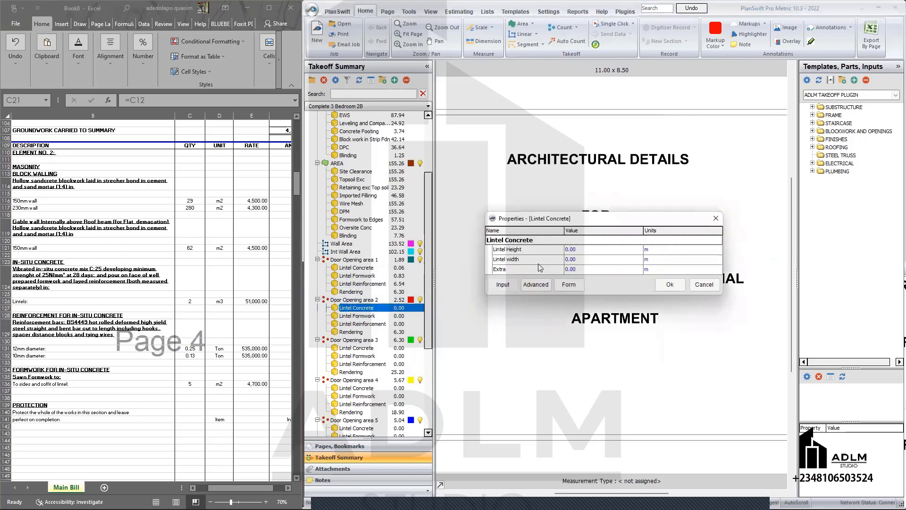
pyautogui.click(609, 248)
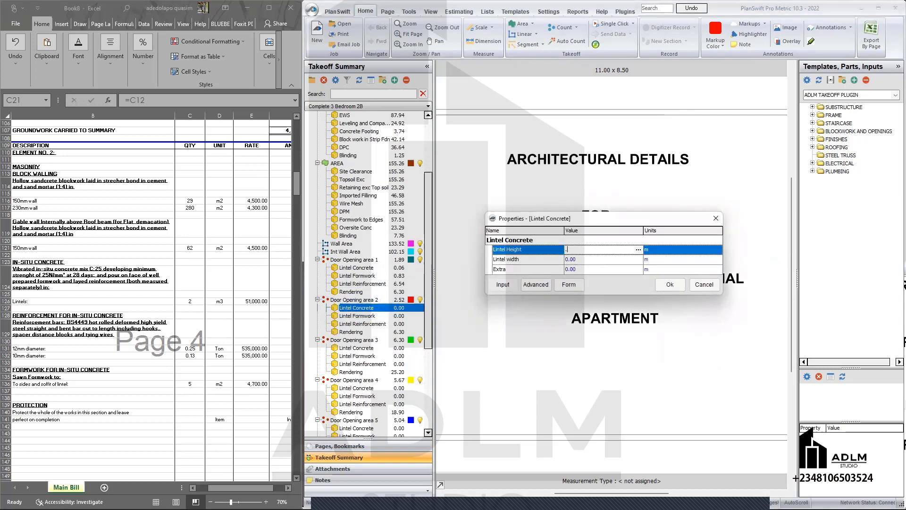
pyautogui.write('0.23')
pyautogui.click(610, 263)
pyautogui.write('0.23')
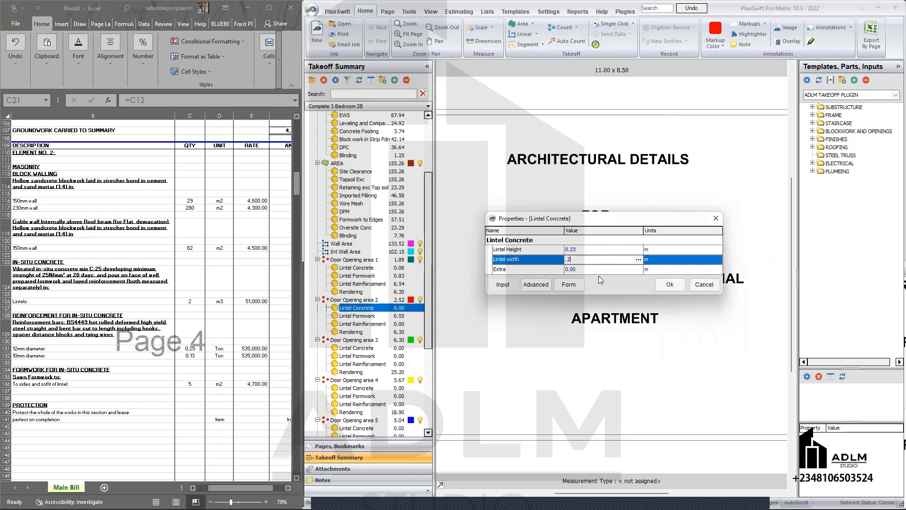
pyautogui.click(605, 268)
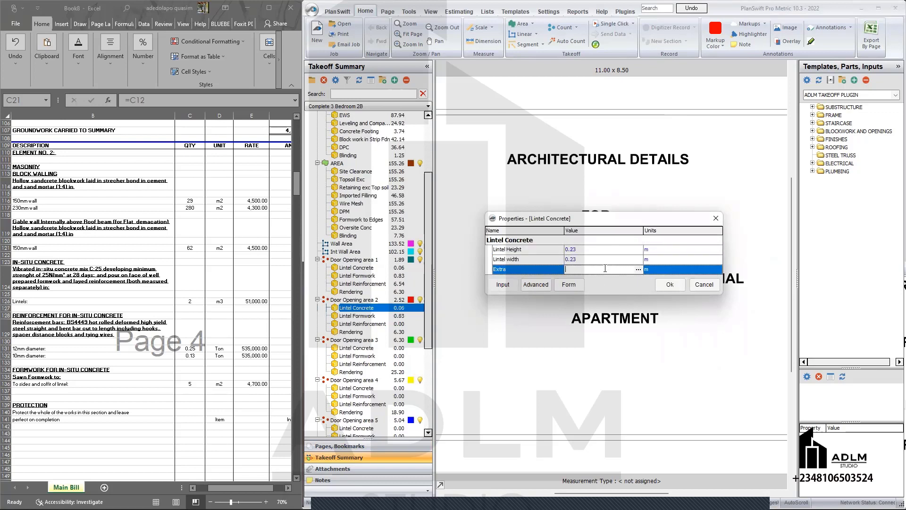
pyautogui.click(669, 284)
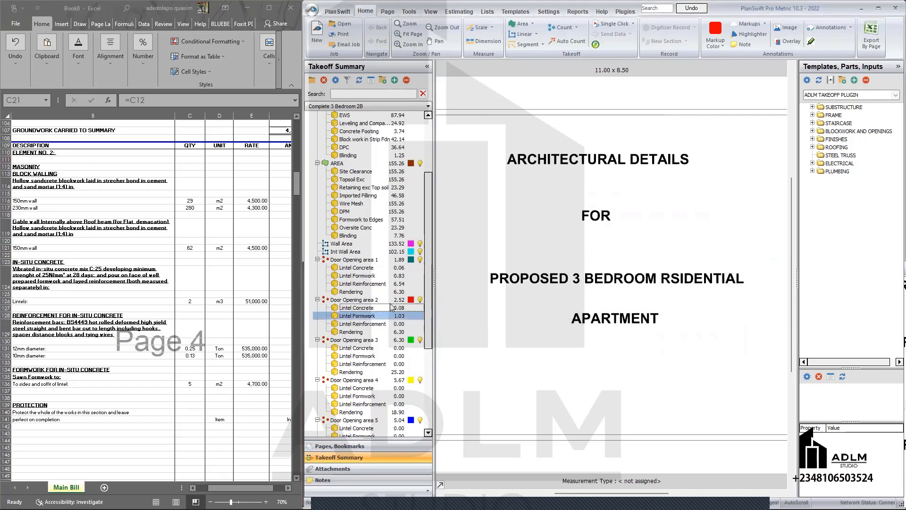
# Set Door Opening area 2's lintel reinforcement to spacing 0.23 m, link diameter 10 mm, link height 0.23 m and link width 0.23 m
pyautogui.doubleClick(394, 276)
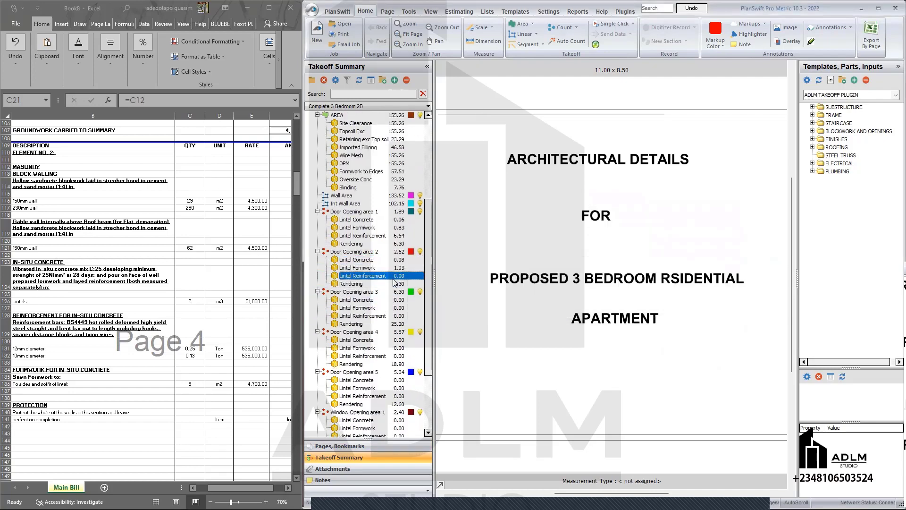
pyautogui.click(592, 240)
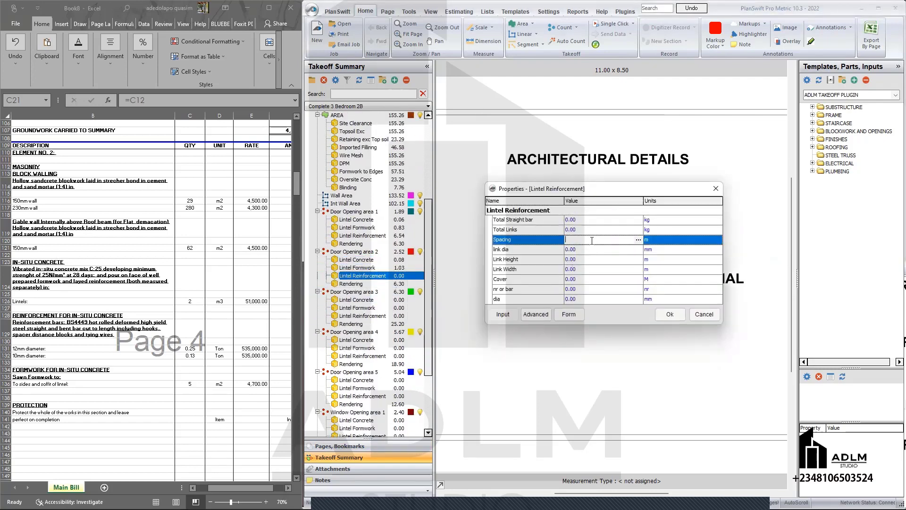
pyautogui.write('.23')
pyautogui.click(592, 249)
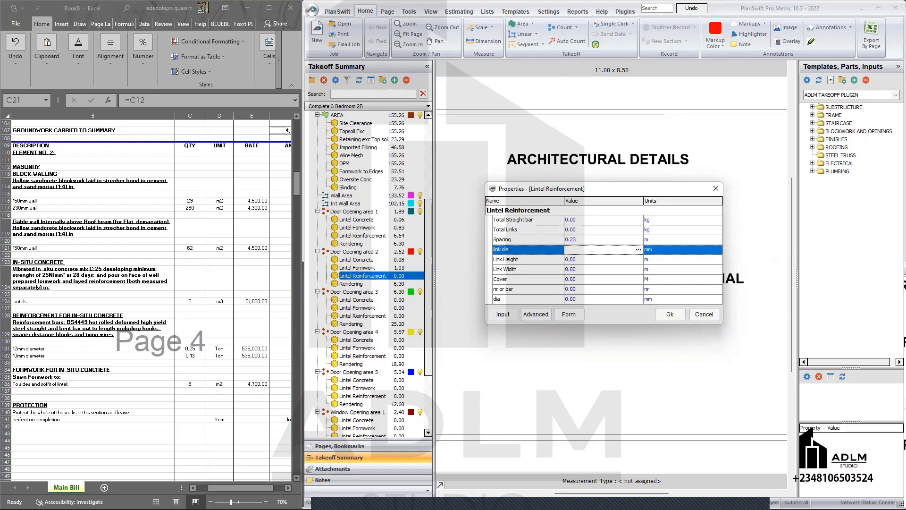
pyautogui.write('10')
pyautogui.click(595, 260)
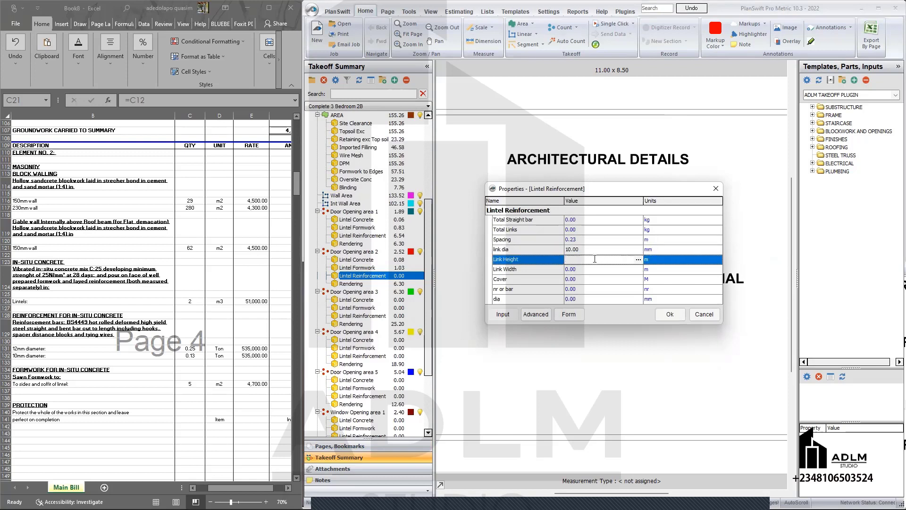
pyautogui.write('.23')
pyautogui.click(596, 269)
pyautogui.write('.23')
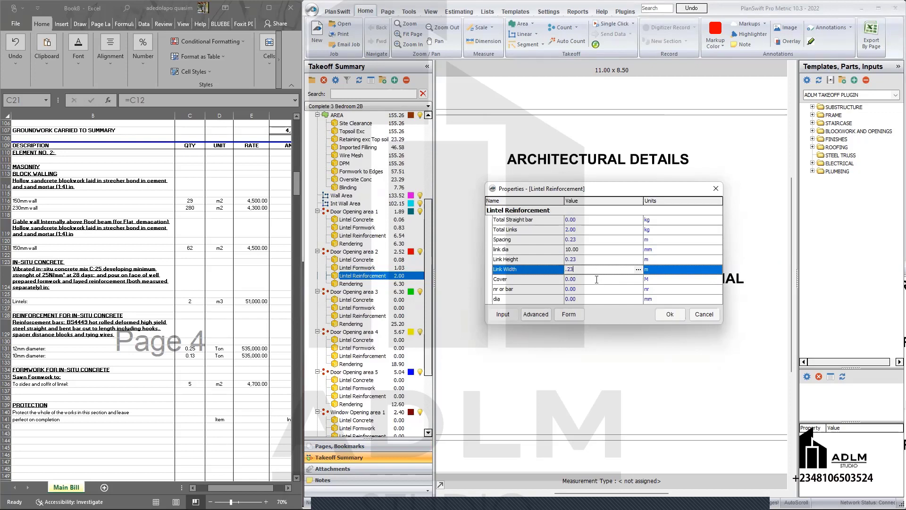
# Give Door Opening area 2's lintel reinforcement 0.05 m cover and 4 bars of 12 mm diameter, and confirm the properties
pyautogui.click(597, 279)
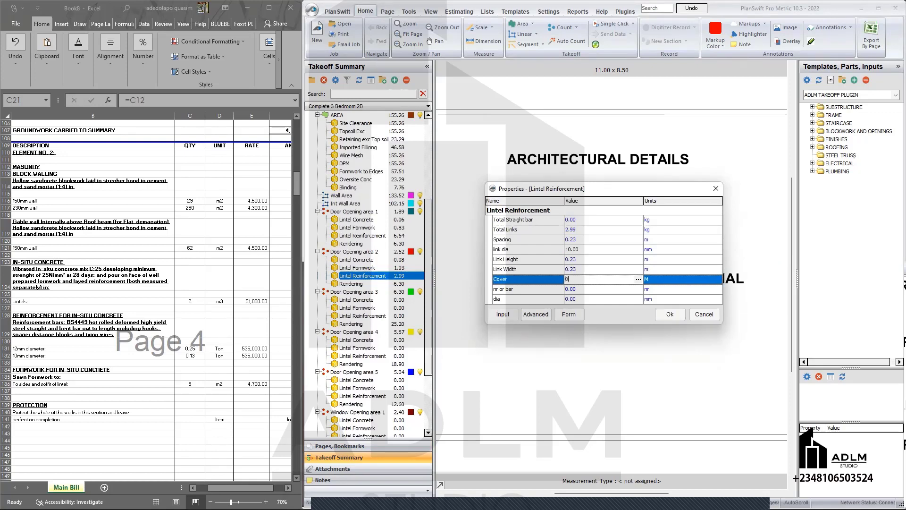
pyautogui.write('0.05')
pyautogui.click(596, 289)
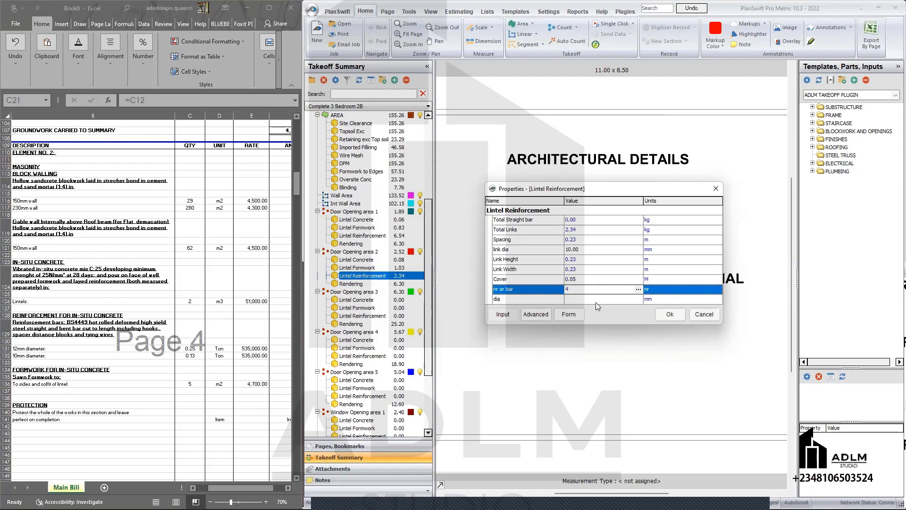
pyautogui.click(595, 303)
pyautogui.write('12')
pyautogui.click(670, 315)
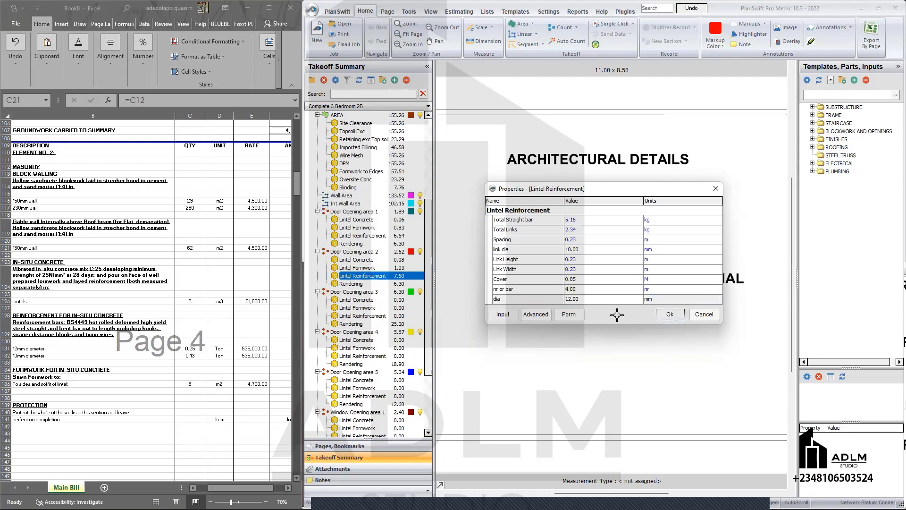
# Set the lintel concrete of Door Opening area 3 to height 0.23 m, width 0.23 m and extra 0.15 m
pyautogui.scroll(-3, 384, 302)
pyautogui.scroll(-2, 385, 302)
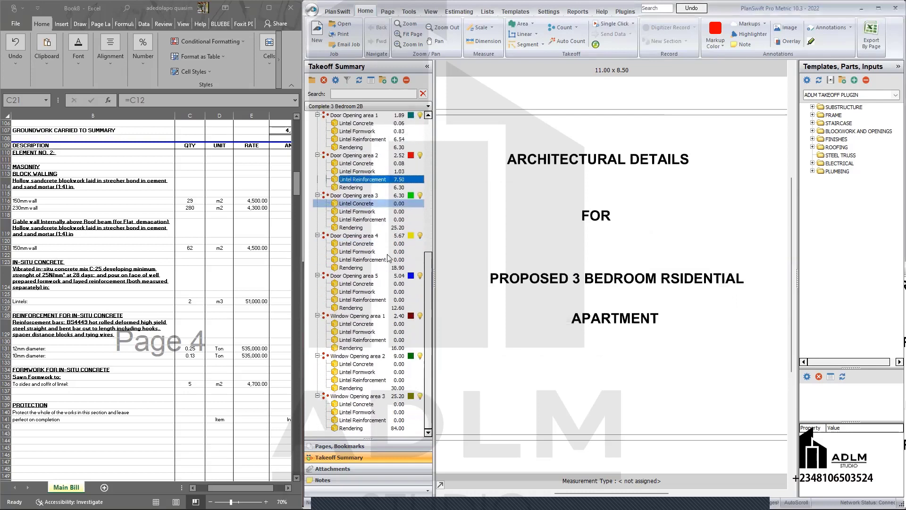
pyautogui.doubleClick(357, 203)
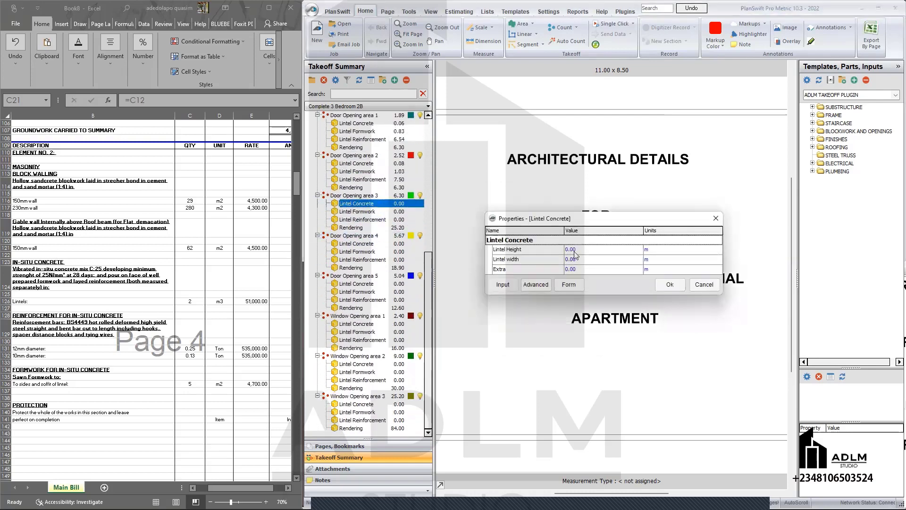
pyautogui.click(582, 249)
pyautogui.write('.23')
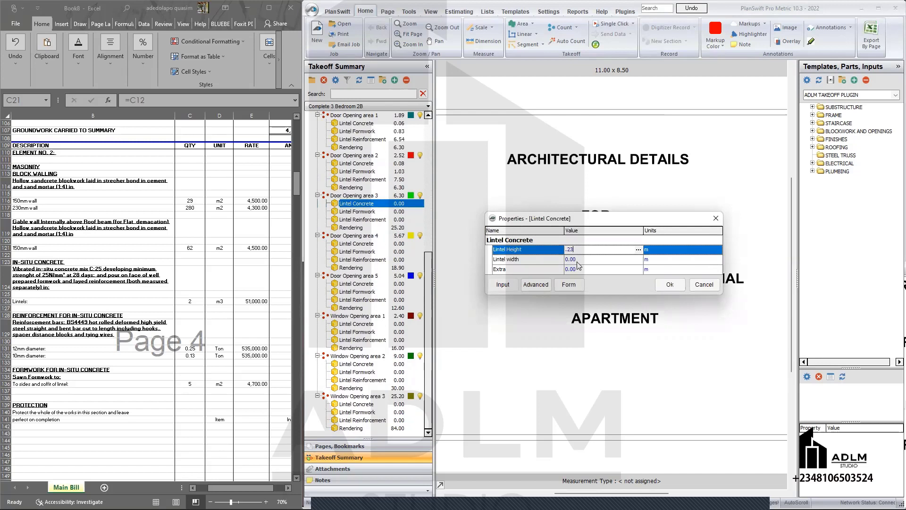
pyautogui.click(578, 260)
pyautogui.write('.2')
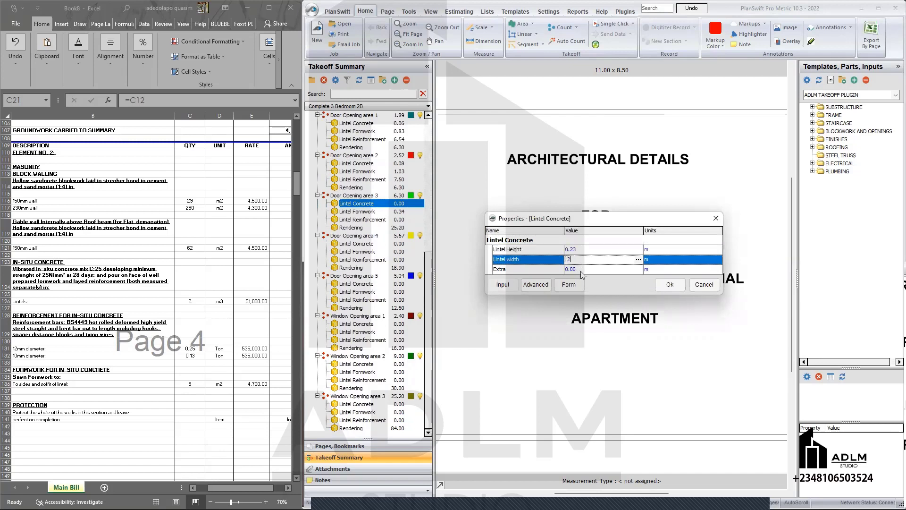
pyautogui.write('3')
pyautogui.click(583, 270)
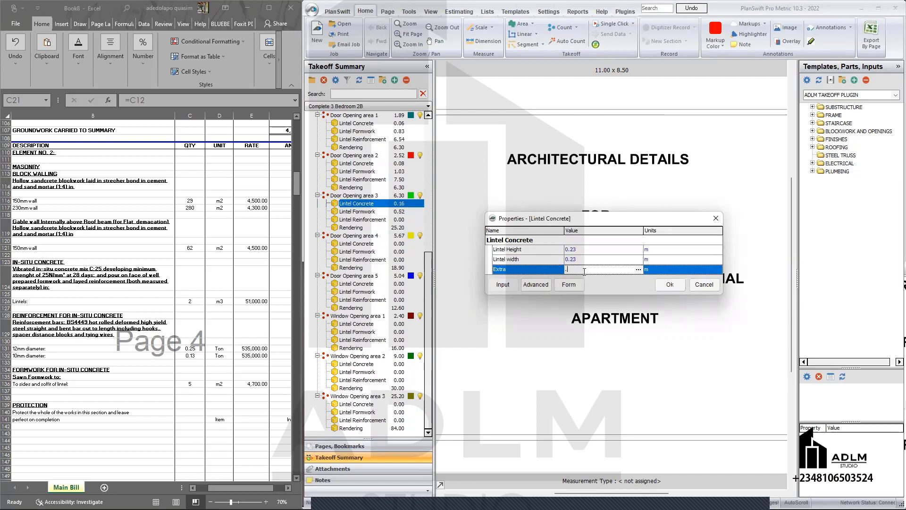
pyautogui.write('.15')
pyautogui.click(670, 285)
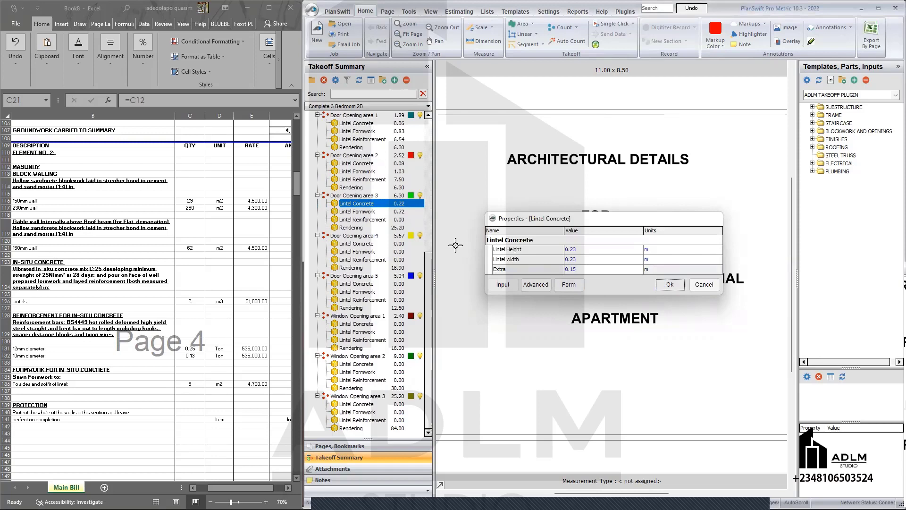
# Set Door Opening area 3's lintel reinforcement to spacing 0.23 m, link diameter 10 mm, link height 0.23 m and link width 0.23 m
pyautogui.click(396, 220)
pyautogui.doubleClick(396, 220)
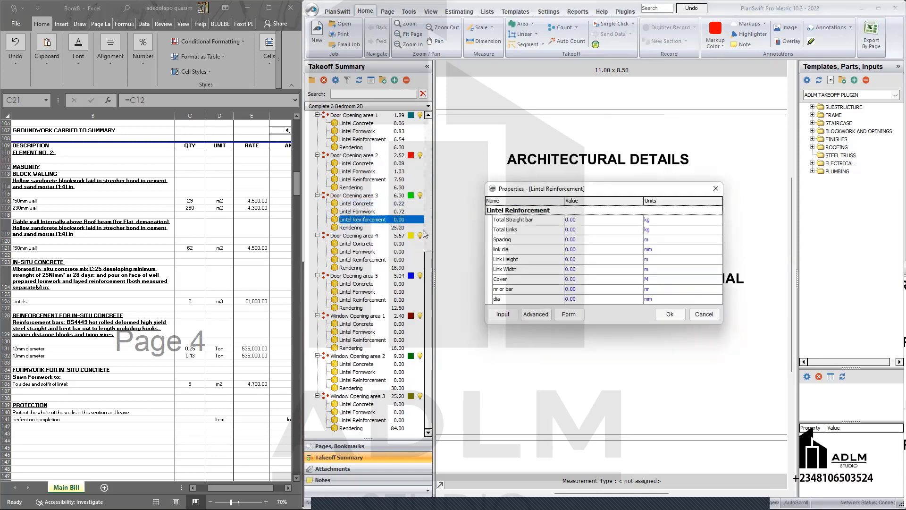
pyautogui.click(588, 242)
pyautogui.write('.23')
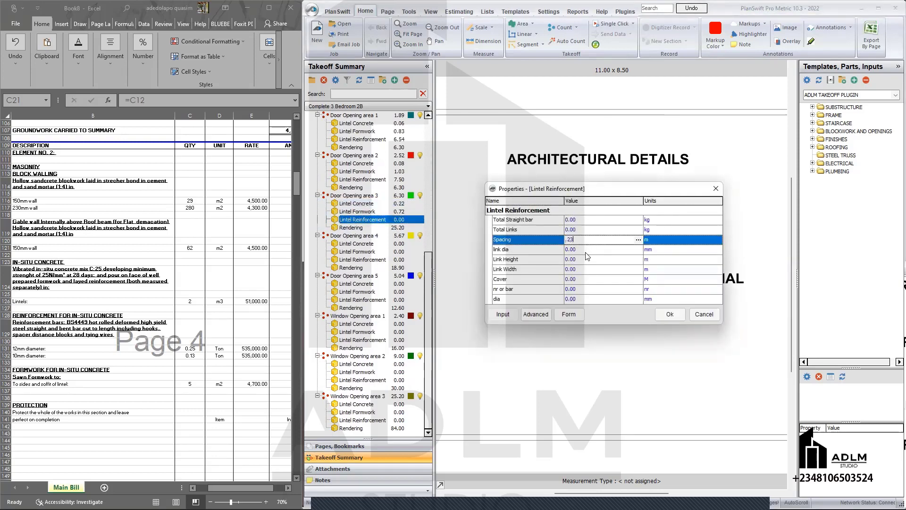
pyautogui.click(586, 252)
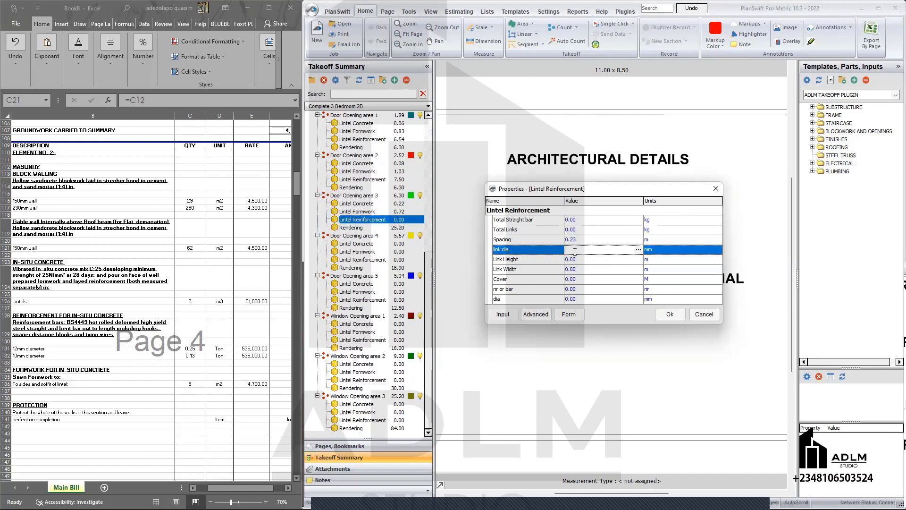
pyautogui.write('10')
pyautogui.click(583, 261)
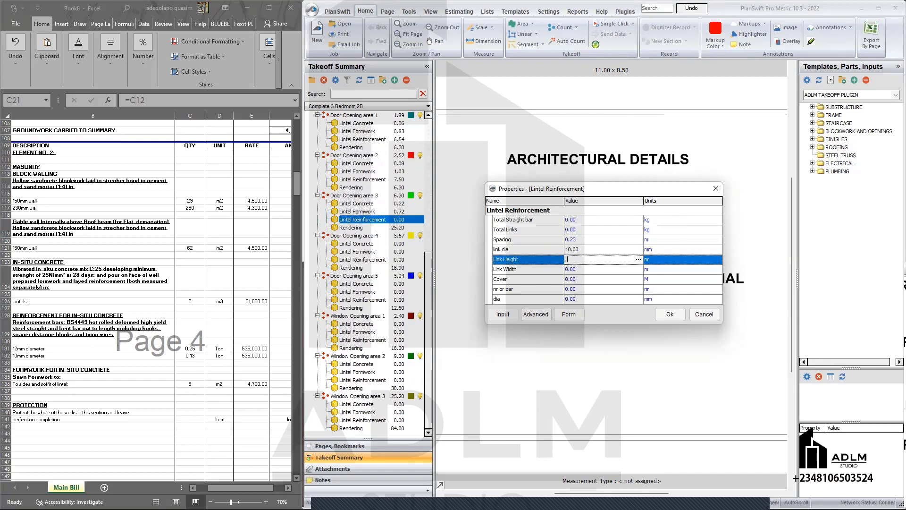
pyautogui.write('.23')
pyautogui.click(582, 272)
pyautogui.write('.23')
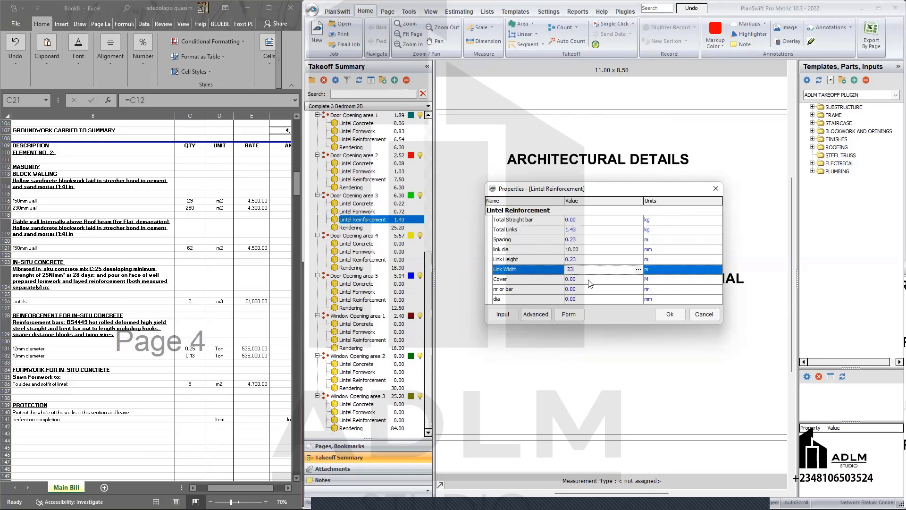
# Give Door Opening area 3's lintel reinforcement 0.05 m cover and 4 bars of 12 mm diameter, and confirm the properties
pyautogui.click(589, 279)
pyautogui.write('0.5')
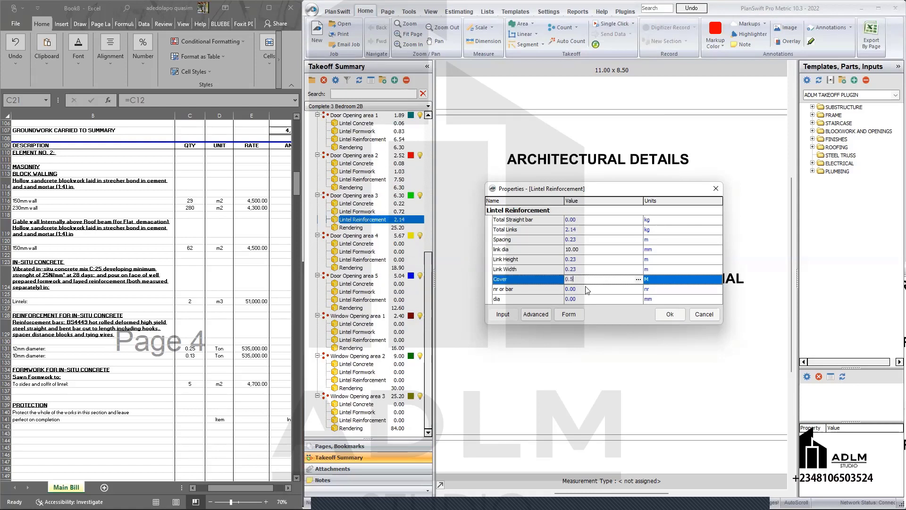
pyautogui.press('BackSpace')
pyautogui.write('05')
pyautogui.click(596, 288)
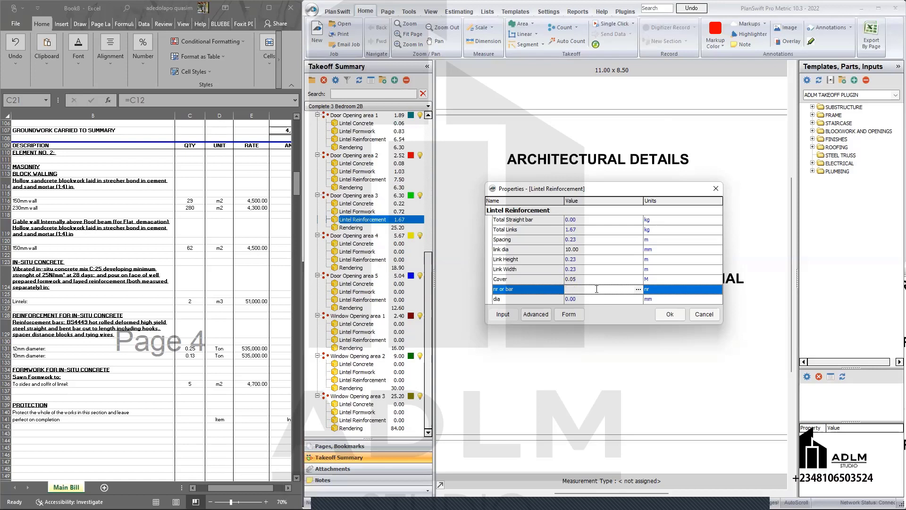
pyautogui.write('5')
pyautogui.click(594, 300)
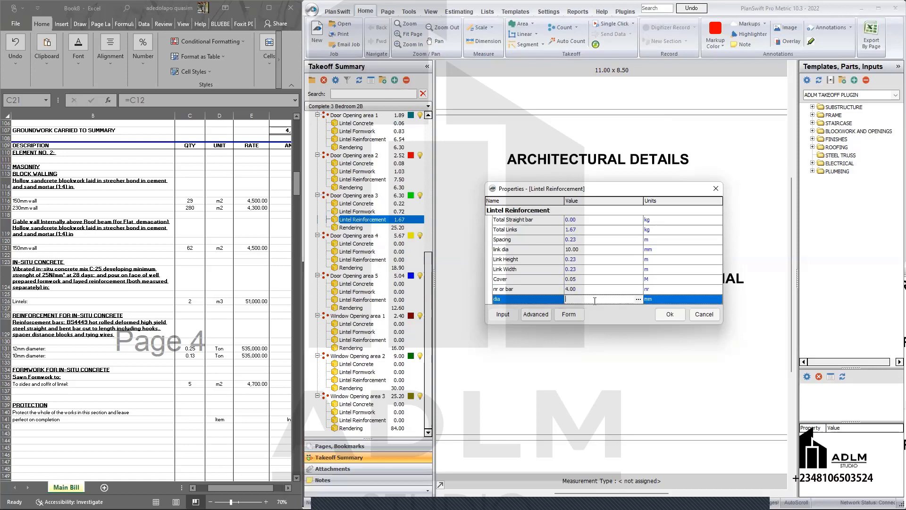
pyautogui.write('12')
pyautogui.click(670, 314)
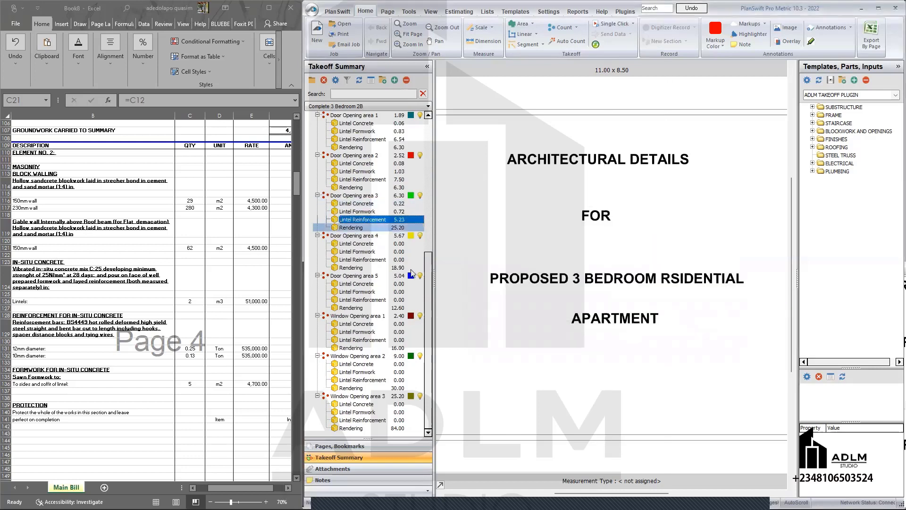
# Set the lintel concrete of Door Opening area 4 to height 0.23 m, width 0.23 m and extra 0.15 m
pyautogui.doubleClick(398, 244)
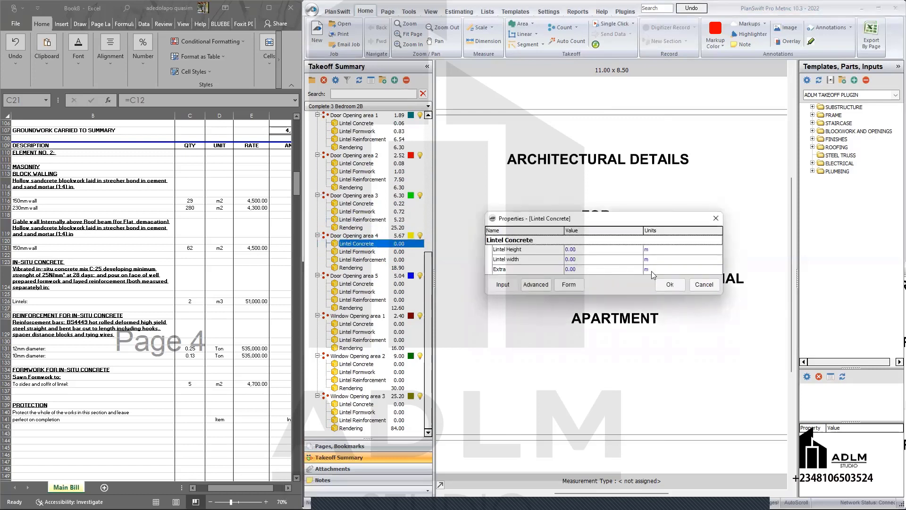
pyautogui.click(607, 249)
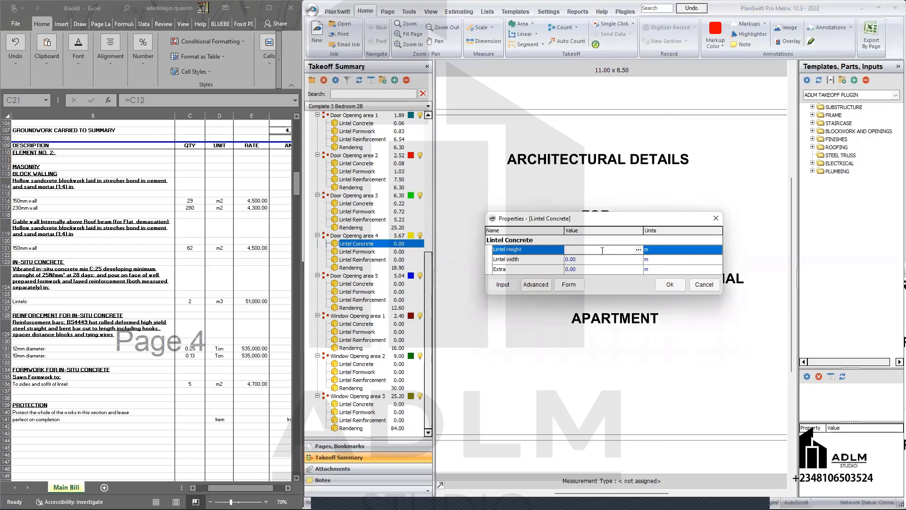
pyautogui.write('.23')
pyautogui.press('Tab')
pyautogui.write('.23')
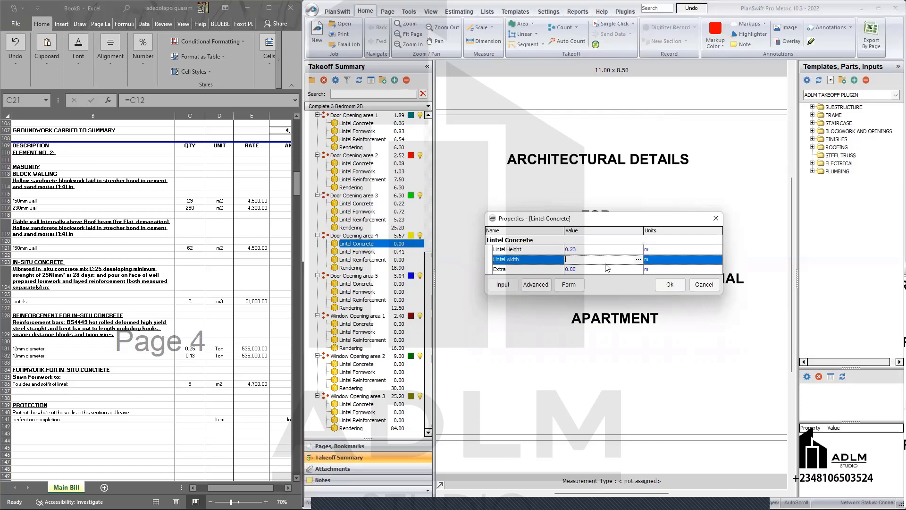
pyautogui.click(601, 271)
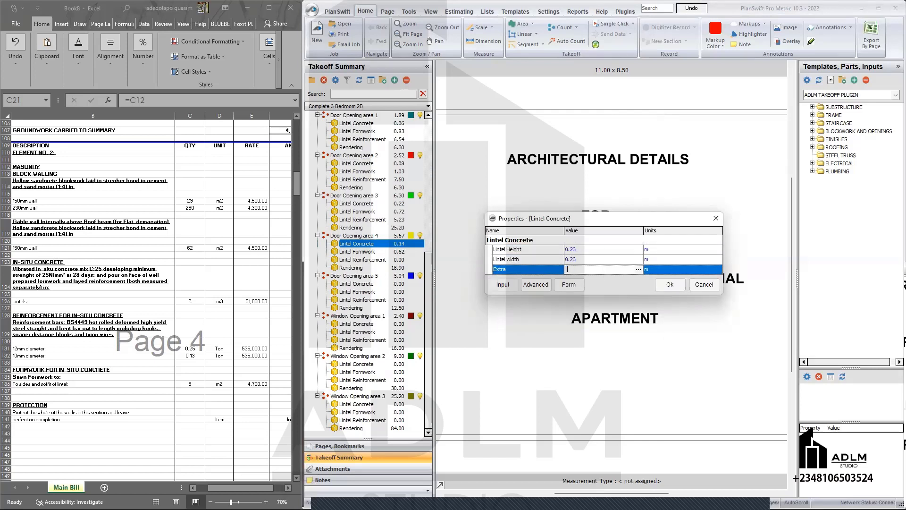
pyautogui.write('.15')
pyautogui.click(670, 284)
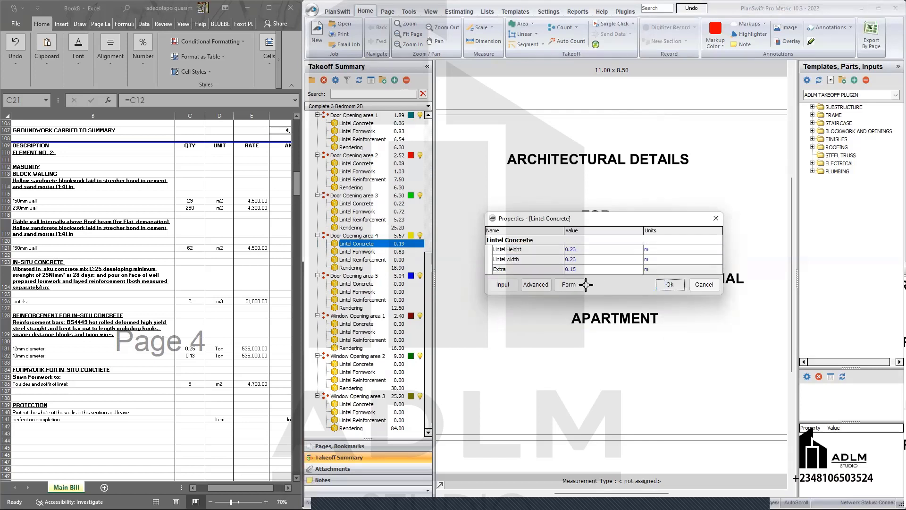
# Set Door Opening area 4's lintel reinforcement to spacing 0.23 m, link diameter 10 mm, link height 0.23 m and link width 0.23 m
pyautogui.click(400, 260)
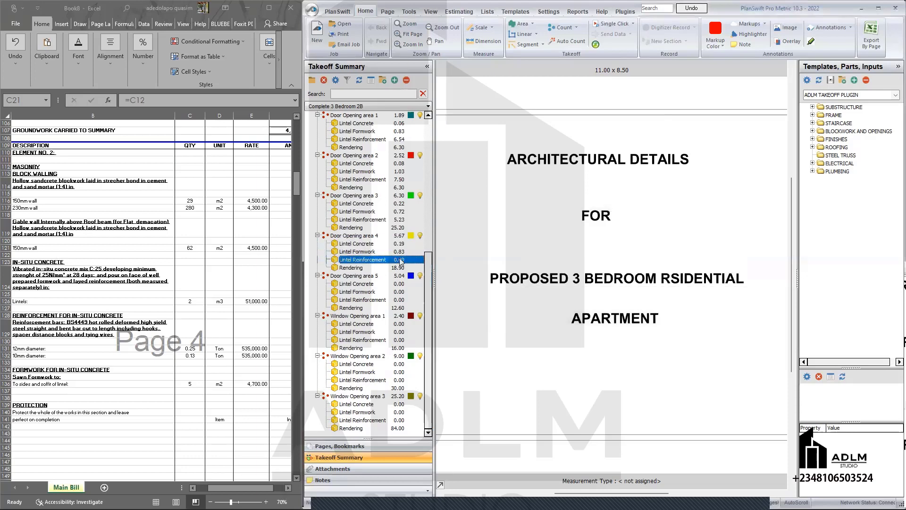
pyautogui.doubleClick(401, 260)
pyautogui.click(612, 241)
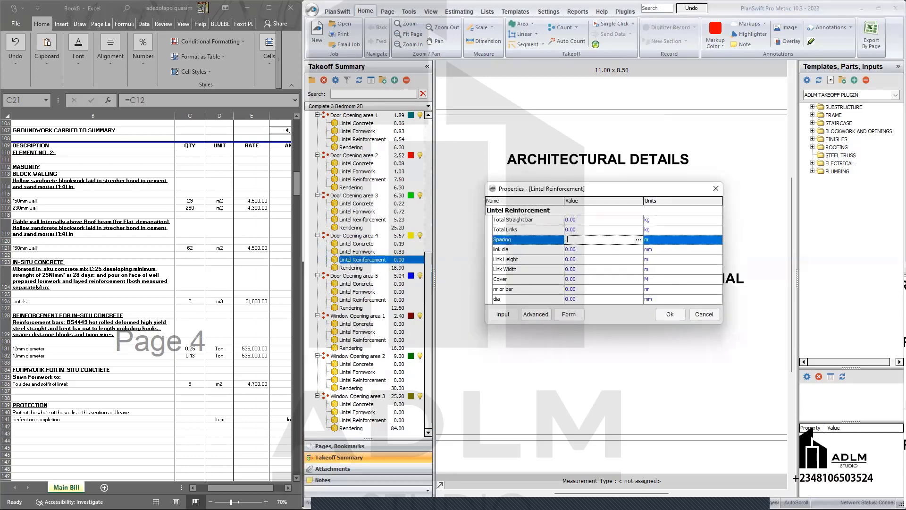
pyautogui.write('.23')
pyautogui.click(605, 249)
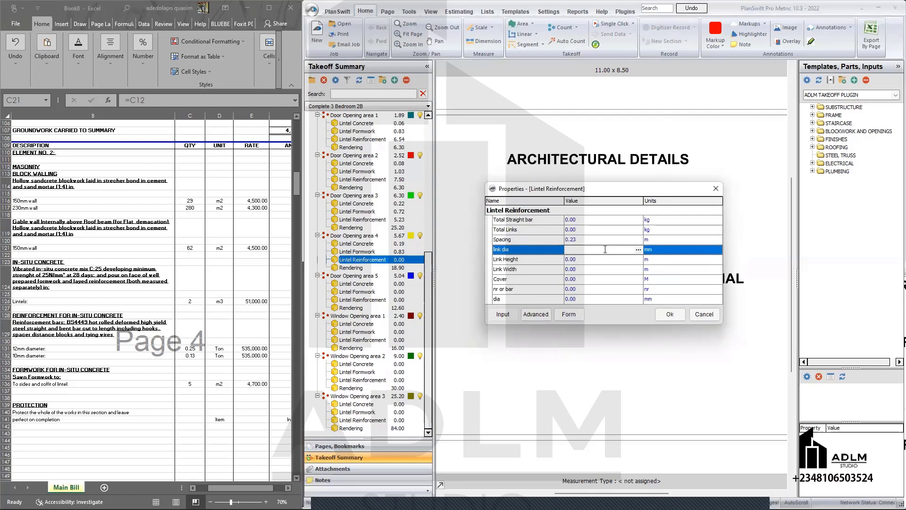
pyautogui.write('10')
pyautogui.click(603, 263)
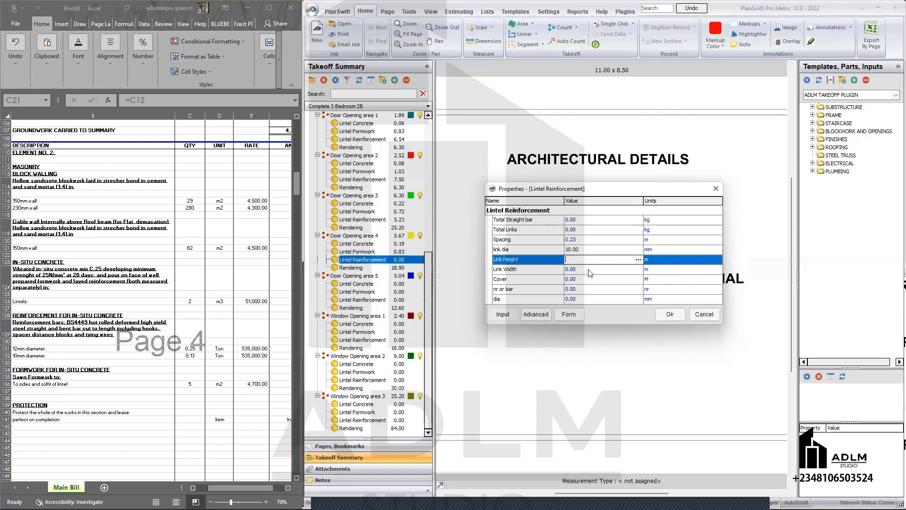
pyautogui.write('.23')
pyautogui.click(595, 270)
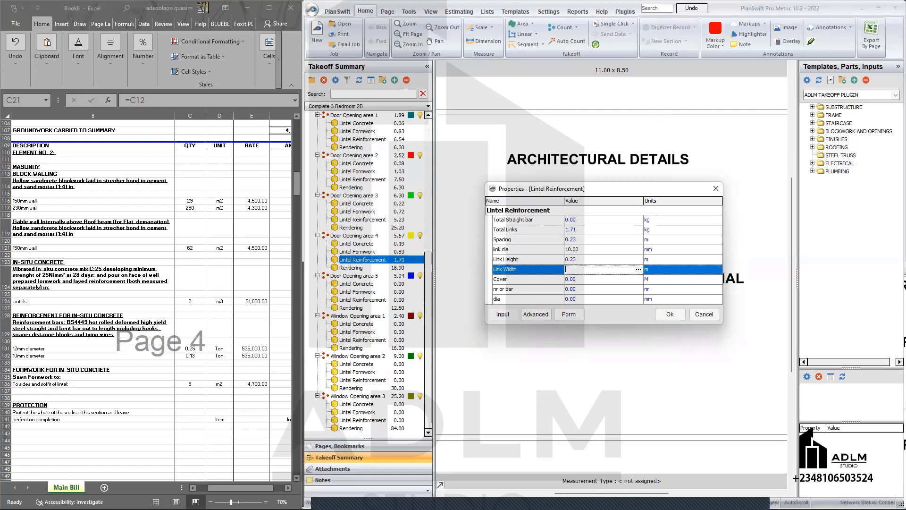
pyautogui.write('.23')
# Give Door Opening area 4's lintel reinforcement 0.05 m cover and 4 bars of 12 mm diameter, and confirm the properties
pyautogui.click(594, 279)
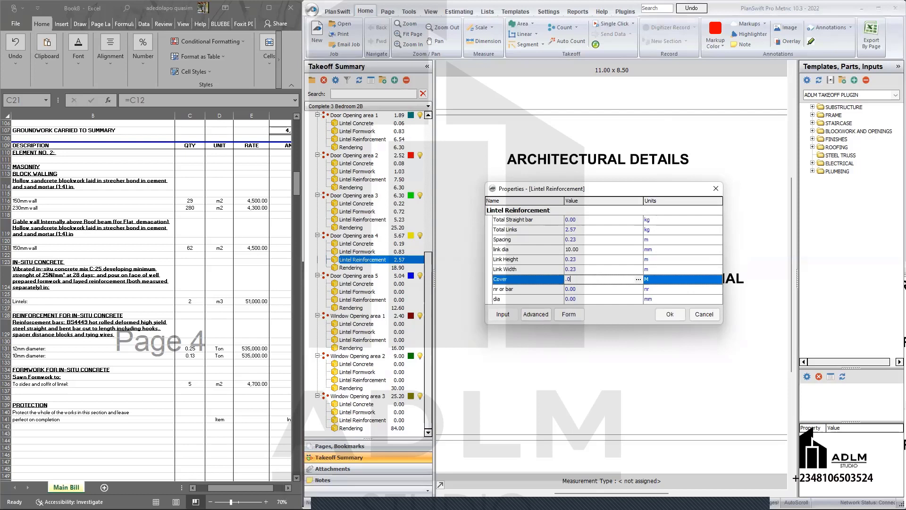
pyautogui.click(600, 289)
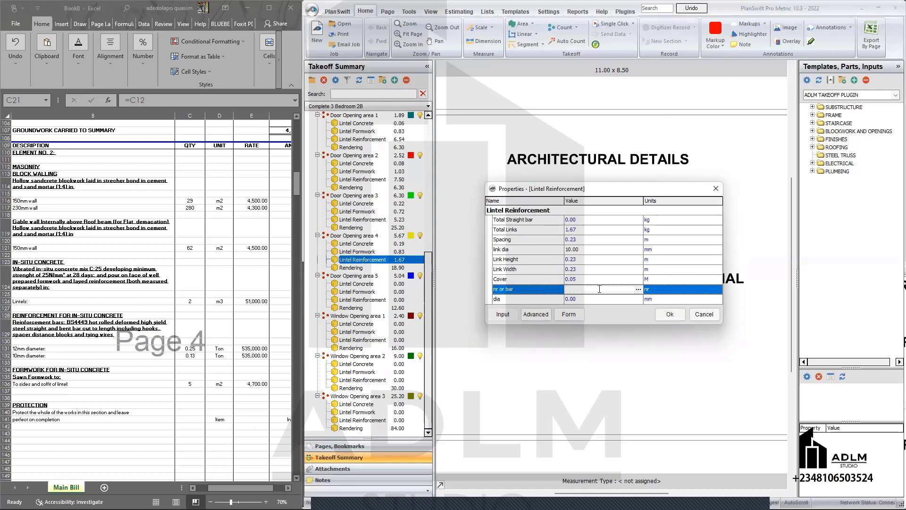
pyautogui.click(598, 298)
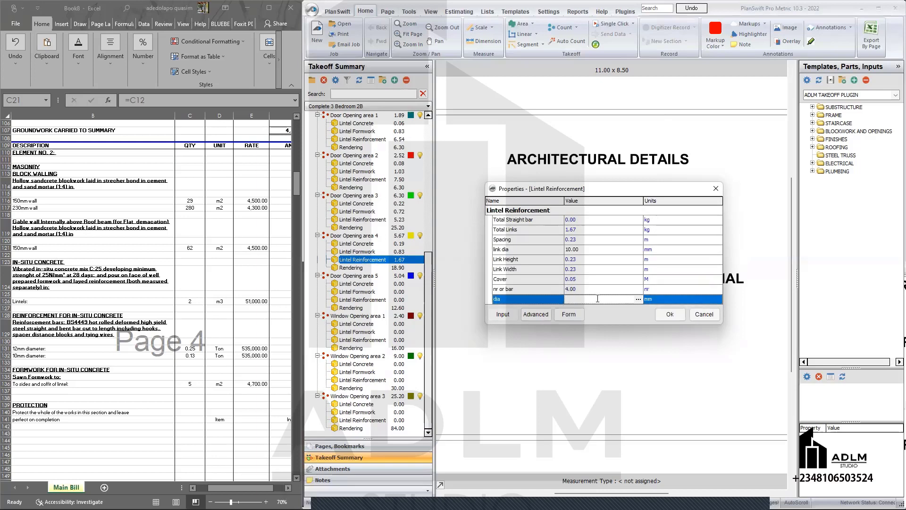
pyautogui.write('12')
pyautogui.click(669, 314)
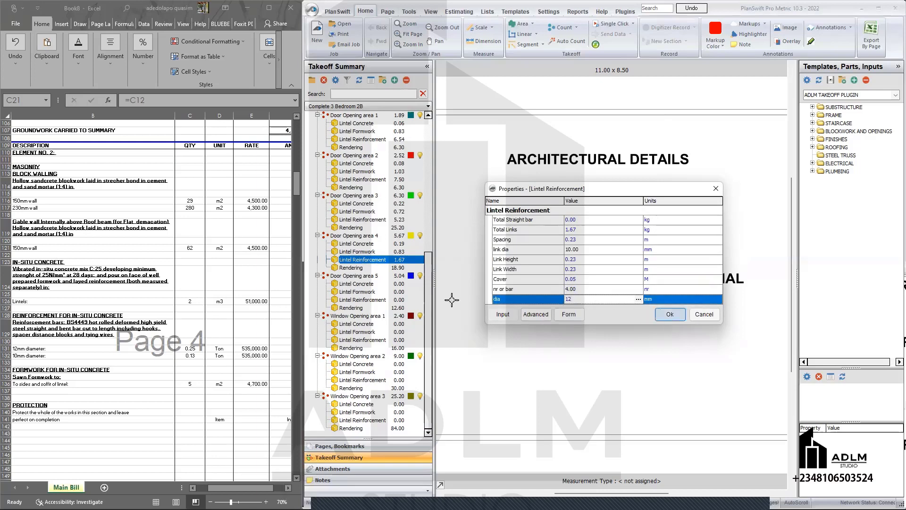
# Set the lintel concrete of Door Opening area 5 to height 0.23 m, width 0.23 m and extra 0.15 m
pyautogui.doubleClick(399, 283)
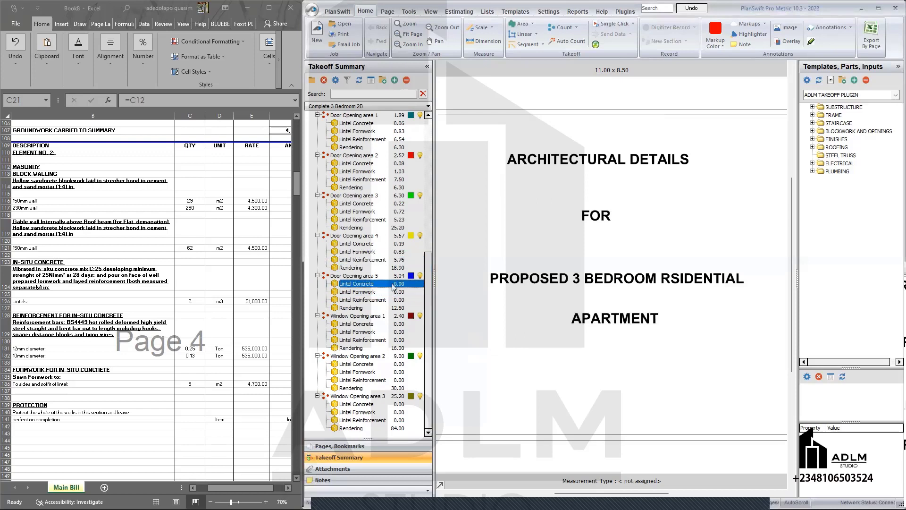
pyautogui.click(600, 249)
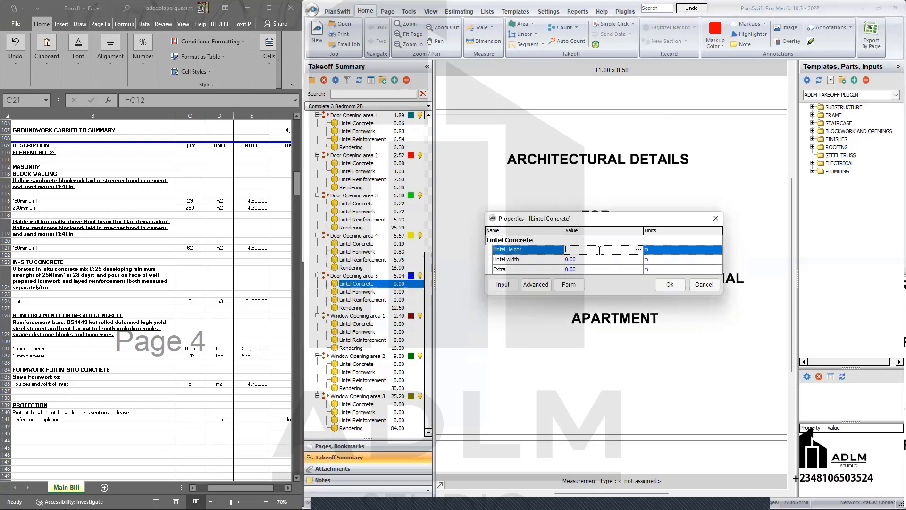
pyautogui.write('.23')
pyautogui.click(597, 259)
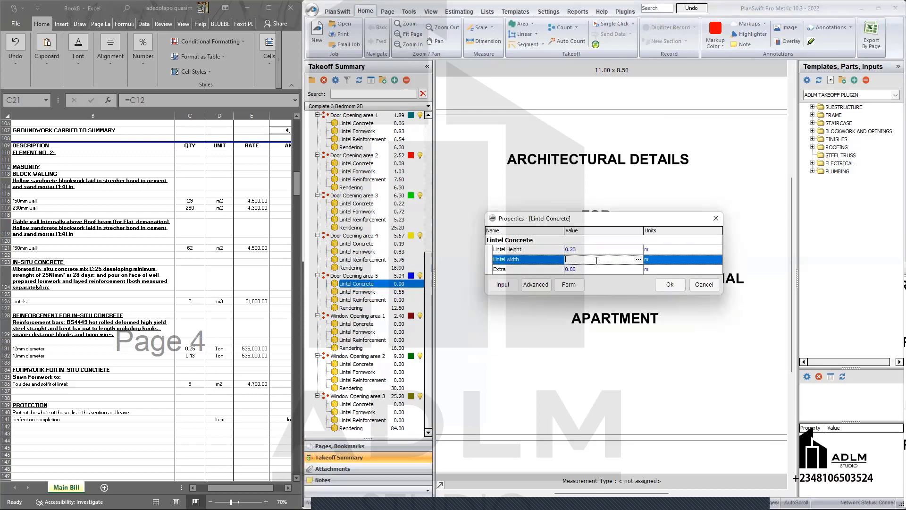
pyautogui.write('.23')
pyautogui.click(588, 269)
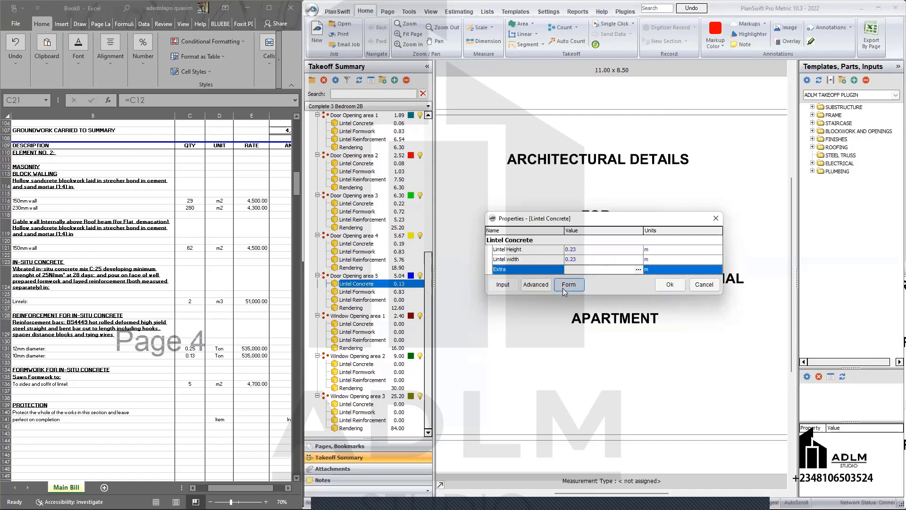
pyautogui.write('.15')
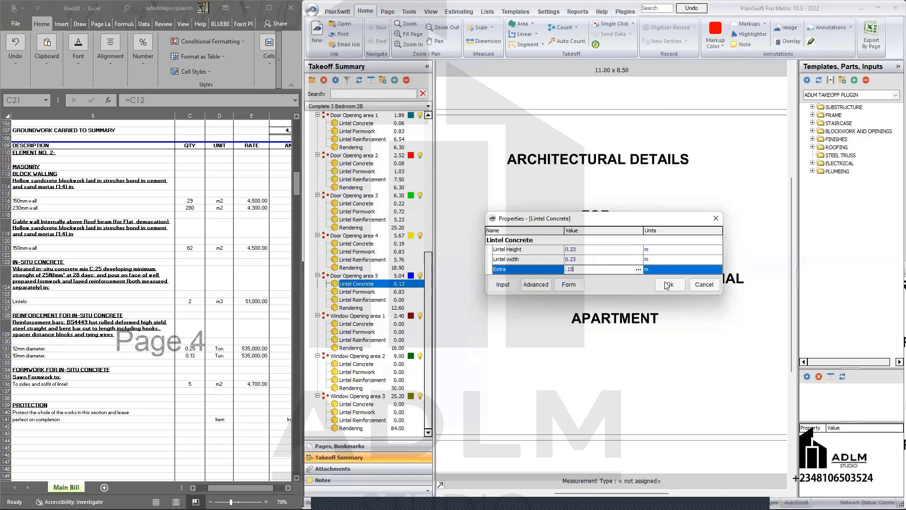
pyautogui.press('Return')
pyautogui.press('Return')
# Set Door Opening area 5's lintel reinforcement spacing to 0.23 m and fill in its link diameter
pyautogui.doubleClick(398, 300)
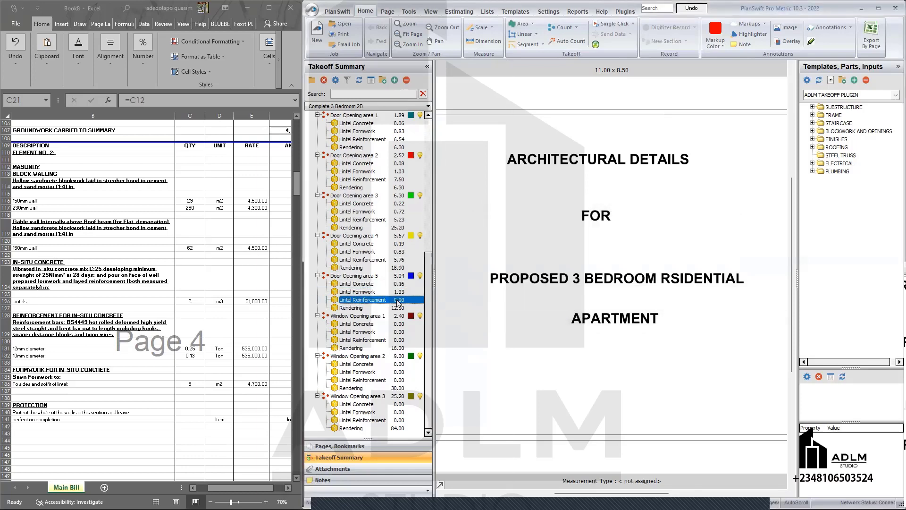
pyautogui.click(595, 240)
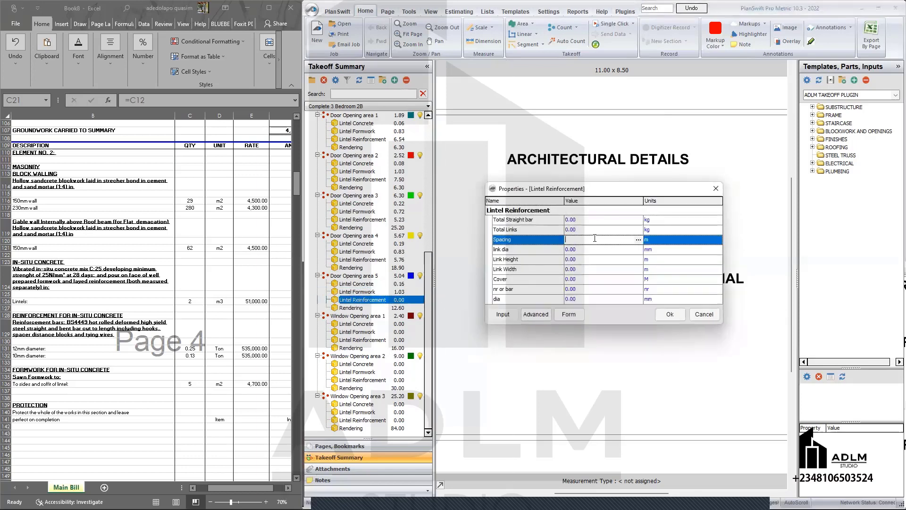
pyautogui.write('.23')
pyautogui.click(593, 250)
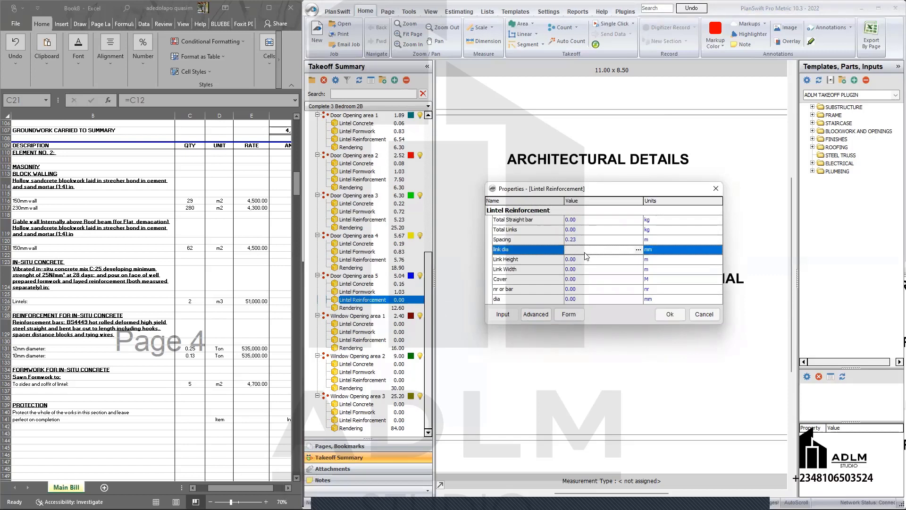
pyautogui.click(594, 263)
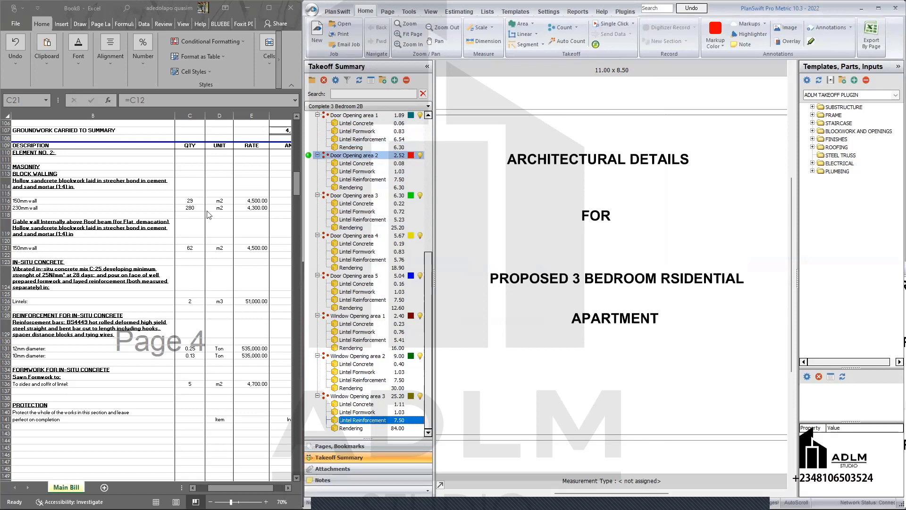
pyautogui.click(58, 205)
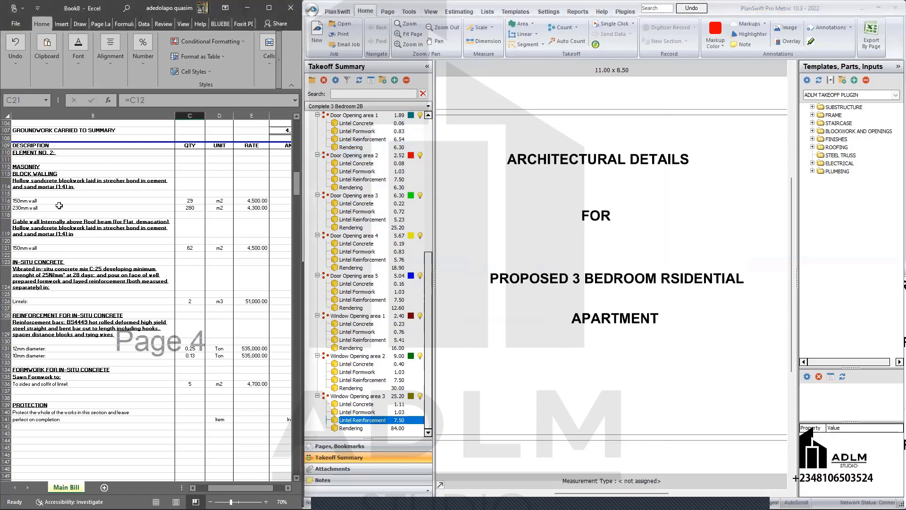
pyautogui.scroll(4, 369, 207)
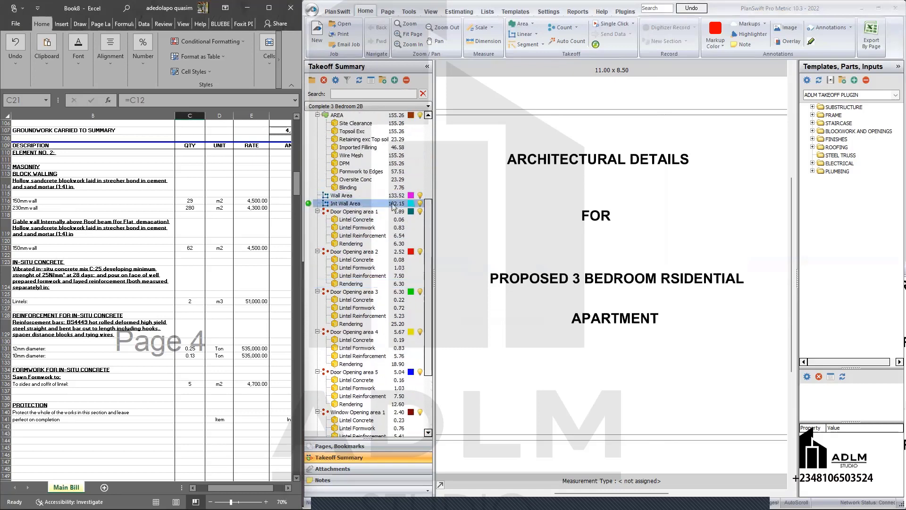
pyautogui.click(194, 208)
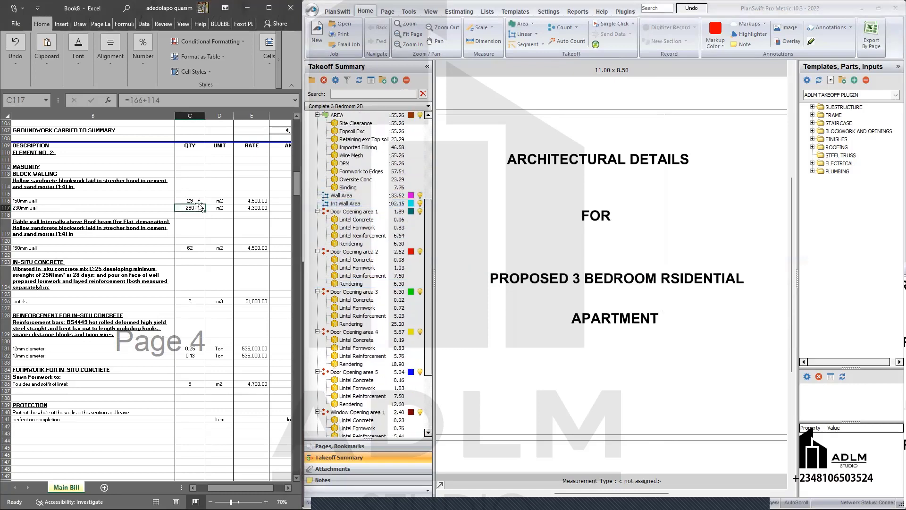
pyautogui.click(195, 201)
pyautogui.write('105')
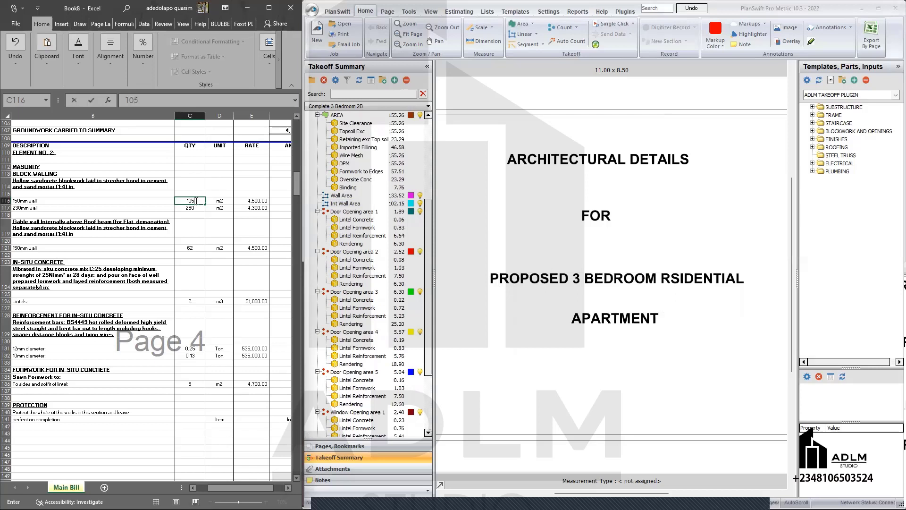
pyautogui.write('.15')
pyautogui.click(201, 208)
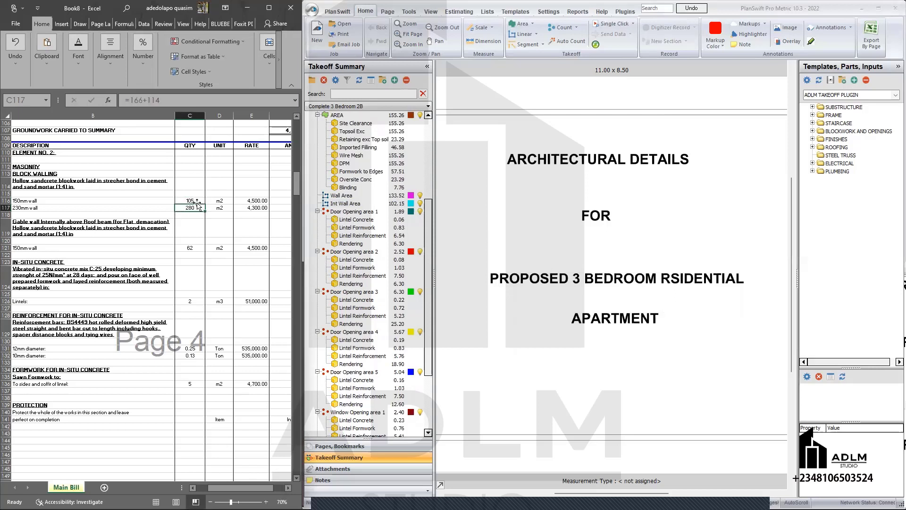
# Set the block walling quantity for the 150mm wall to 103
pyautogui.click(195, 200)
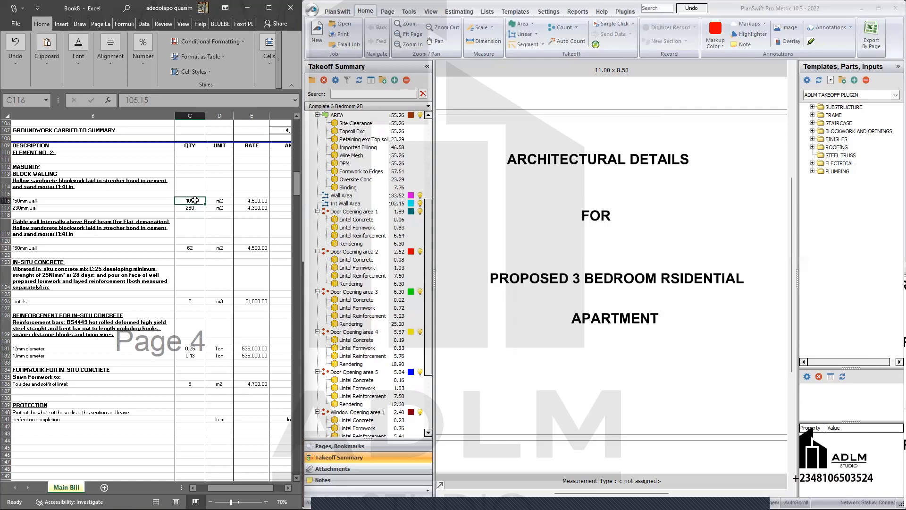
pyautogui.write('10')
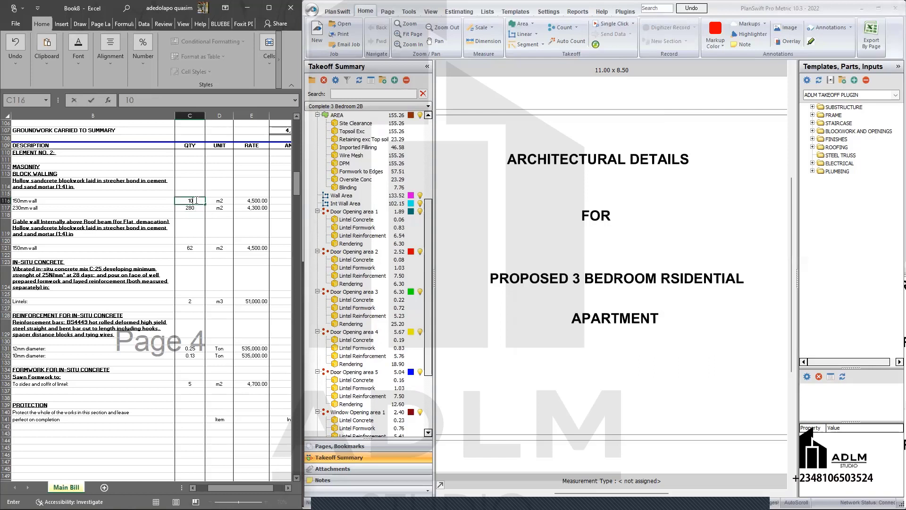
pyautogui.write('3')
pyautogui.press('Return')
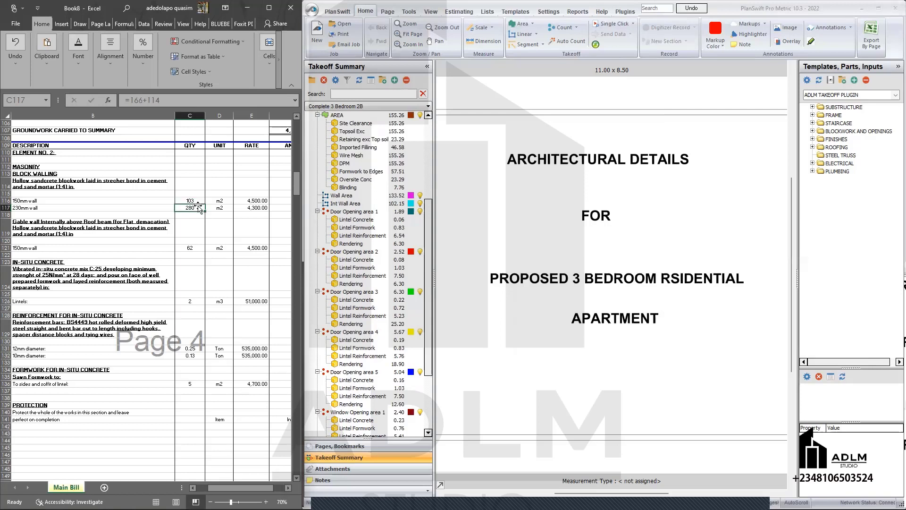
# Set the block walling quantity for the 230mm wall to 134, based on the Wall Area takeoff
pyautogui.click(374, 212)
pyautogui.click(356, 202)
pyautogui.write('134')
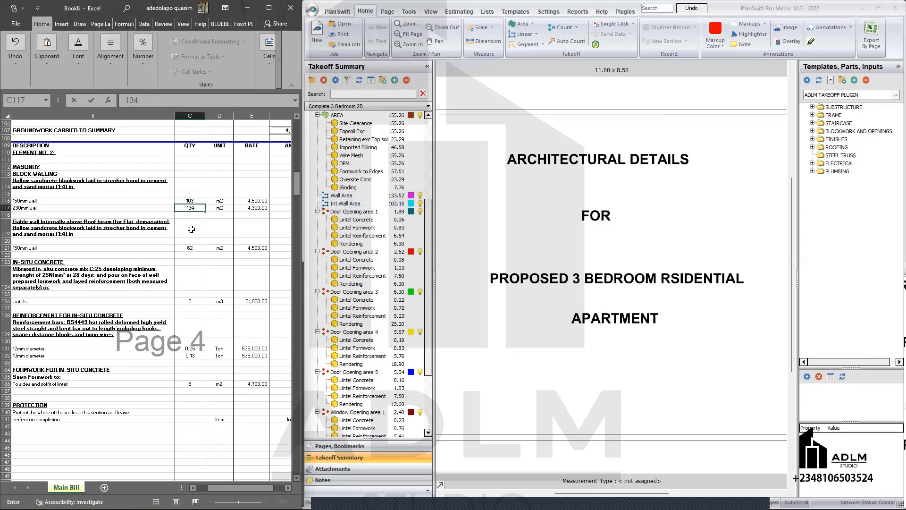
pyautogui.click(196, 229)
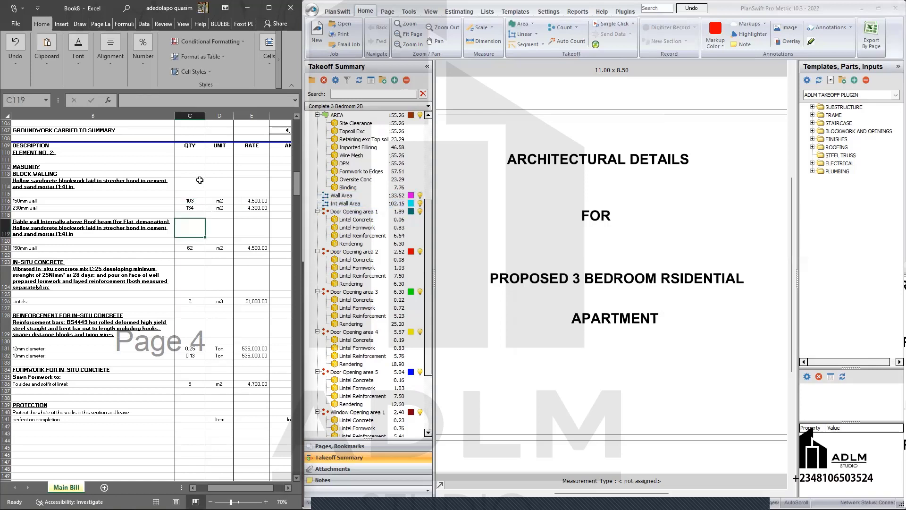
# Clear the quantity of the 150mm gable wall item
pyautogui.click(191, 249)
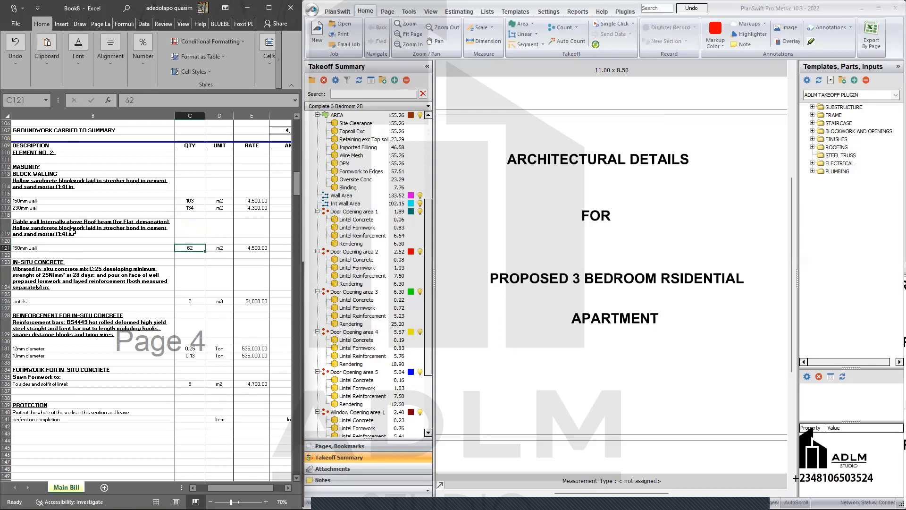
pyautogui.press('Delete')
pyautogui.click(193, 269)
# Look up the Lintel Concrete total in the takeoff report and set the bill's in-situ concrete lintels quantity to 3
pyautogui.scroll(-1, 196, 298)
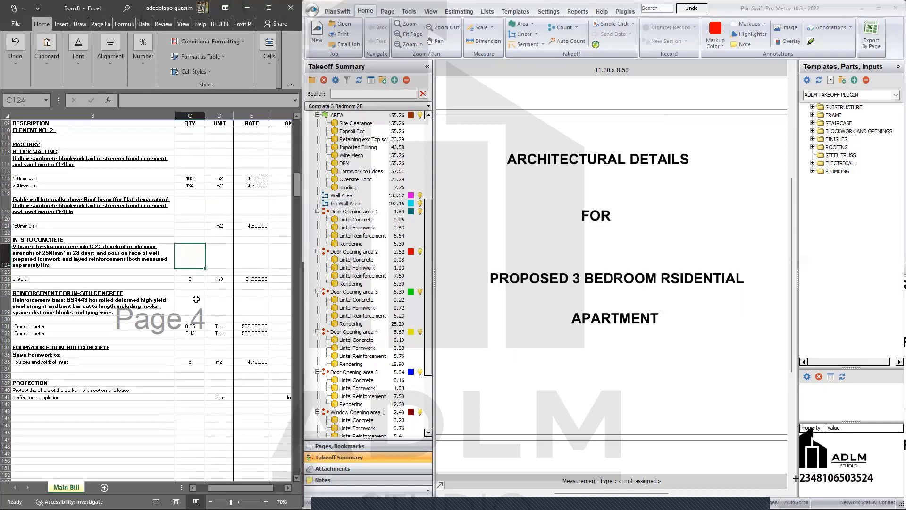
pyautogui.click(190, 281)
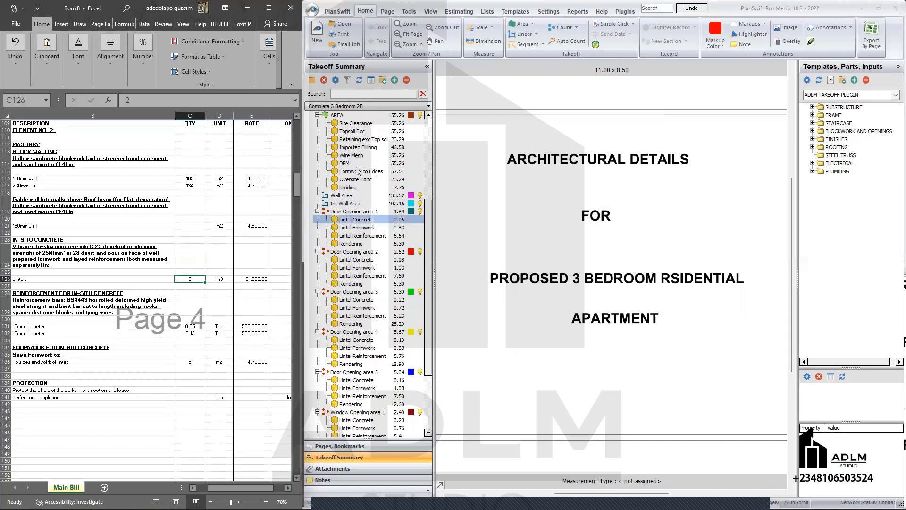
pyautogui.scroll(-2, 363, 176)
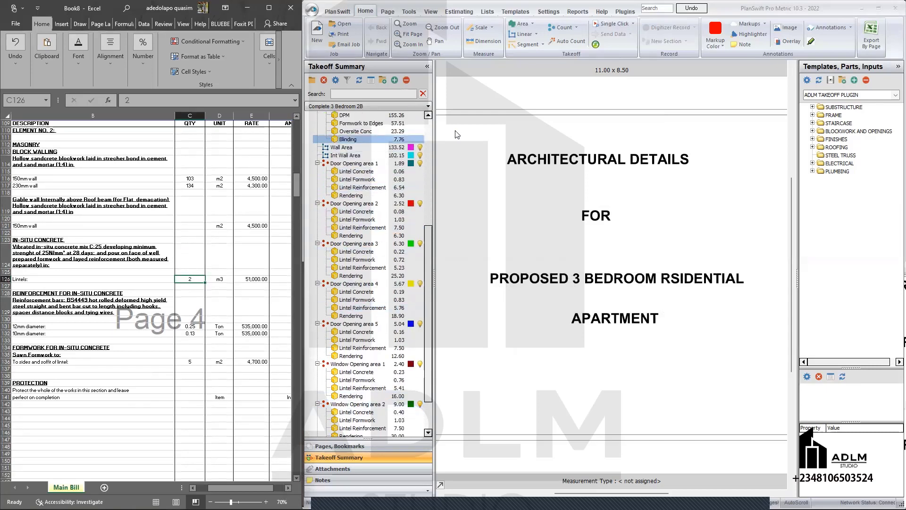
pyautogui.click(576, 11)
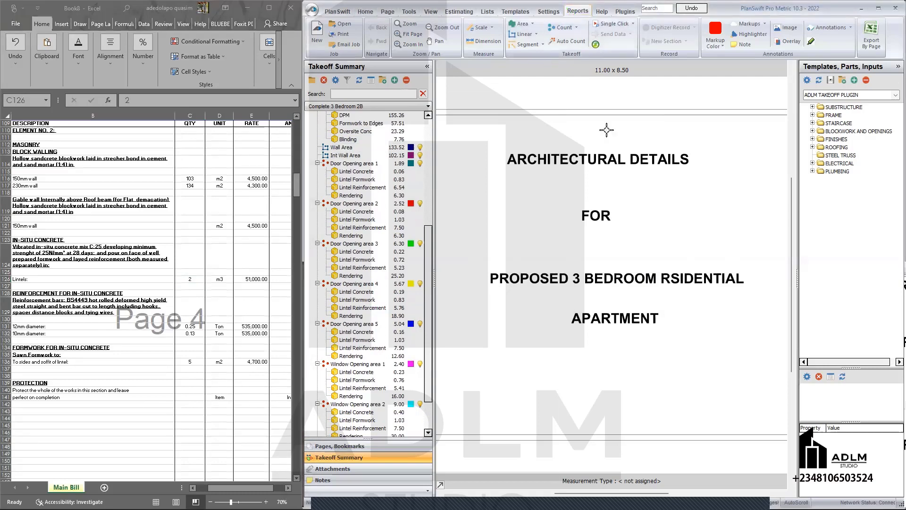
pyautogui.scroll(-3, 656, 296)
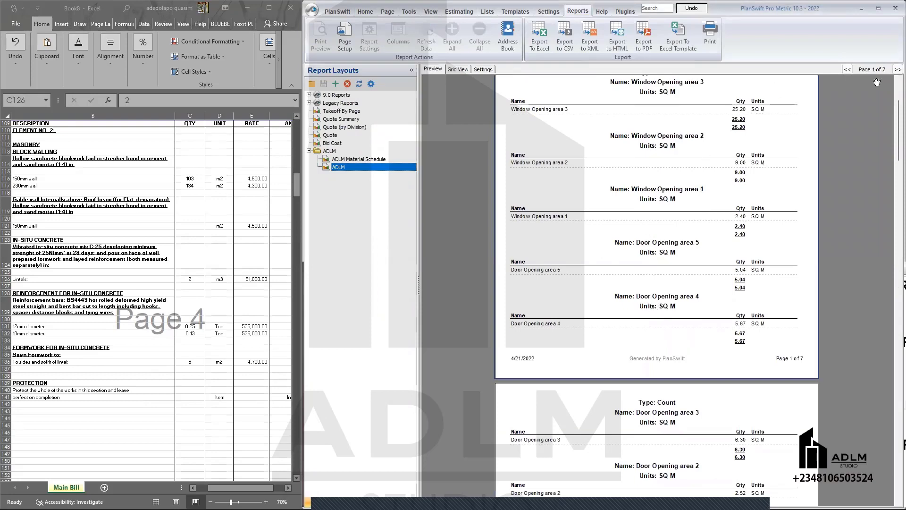
pyautogui.click(893, 70)
pyautogui.click(894, 70)
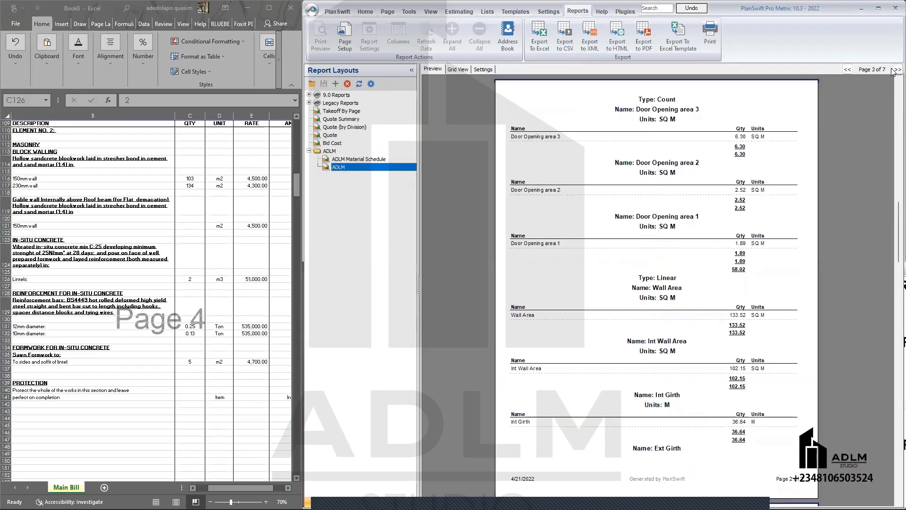
pyautogui.click(894, 70)
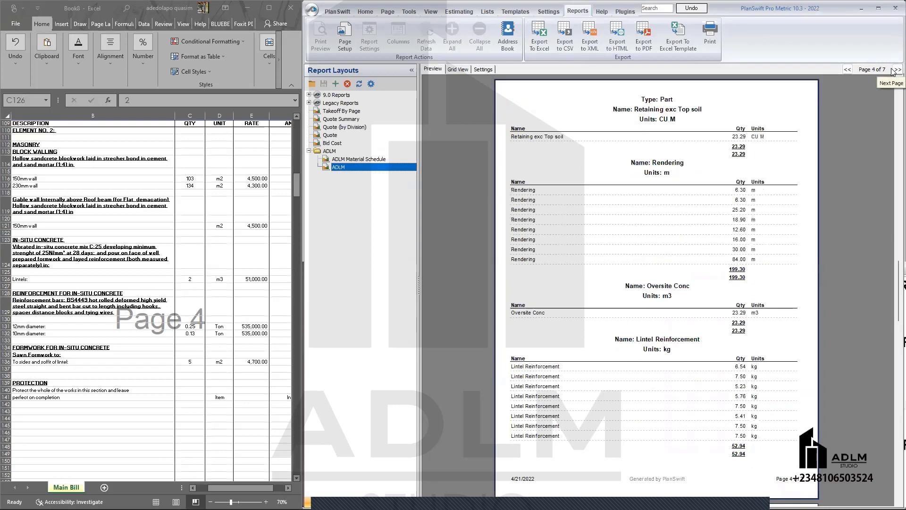
pyautogui.click(894, 70)
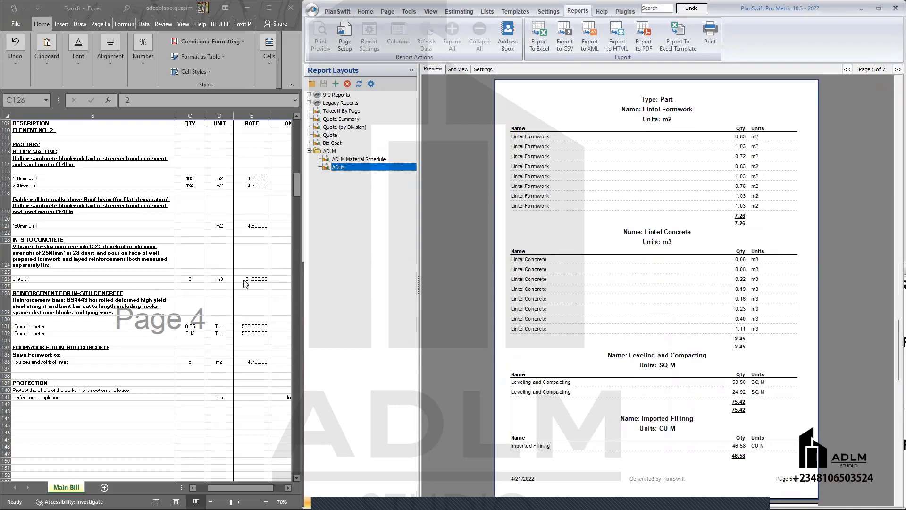
pyautogui.click(183, 280)
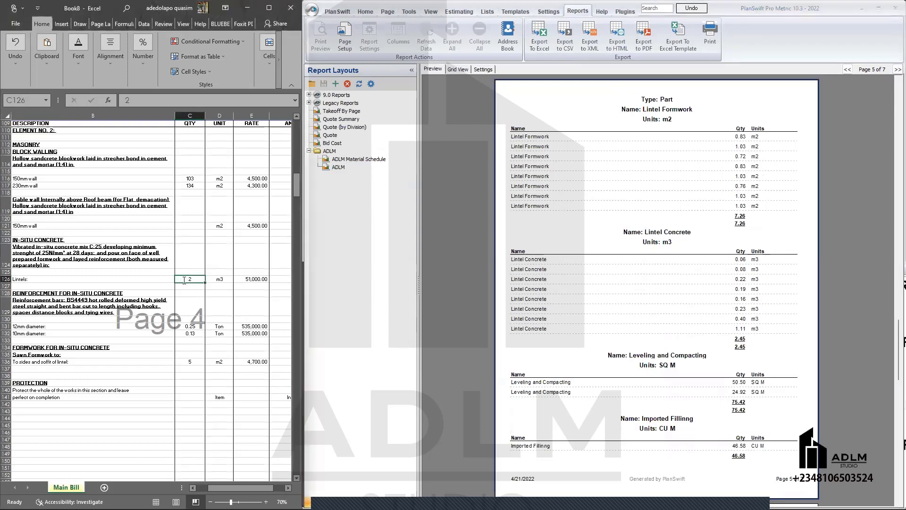
pyautogui.write('3')
pyautogui.click(183, 332)
# Return to the report's Lintel Reinforcement total and enter the 12mm diameter bars with quantity 53 and unit Kg
pyautogui.click(847, 70)
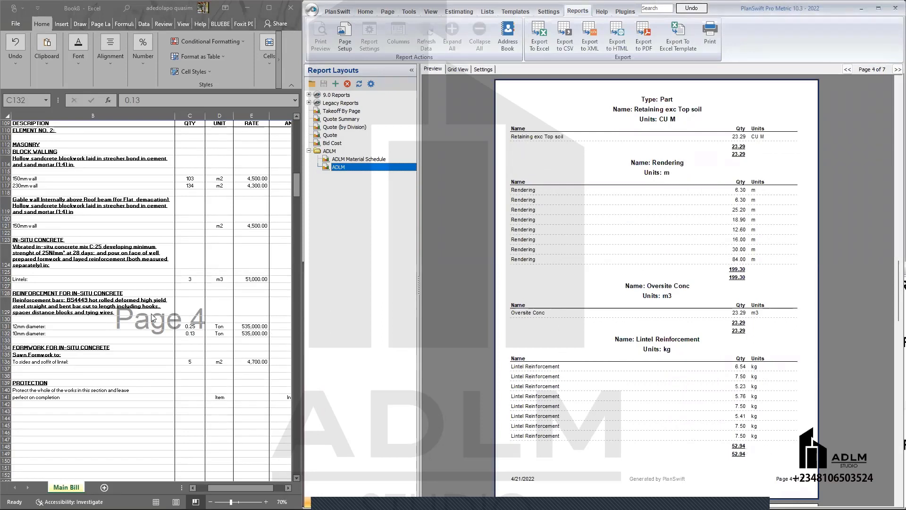
pyautogui.click(192, 329)
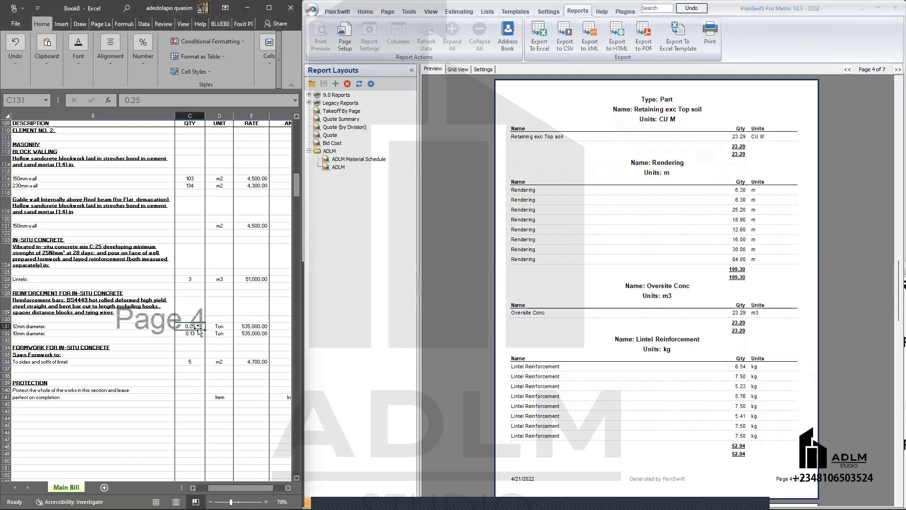
pyautogui.click(194, 326)
pyautogui.write('53')
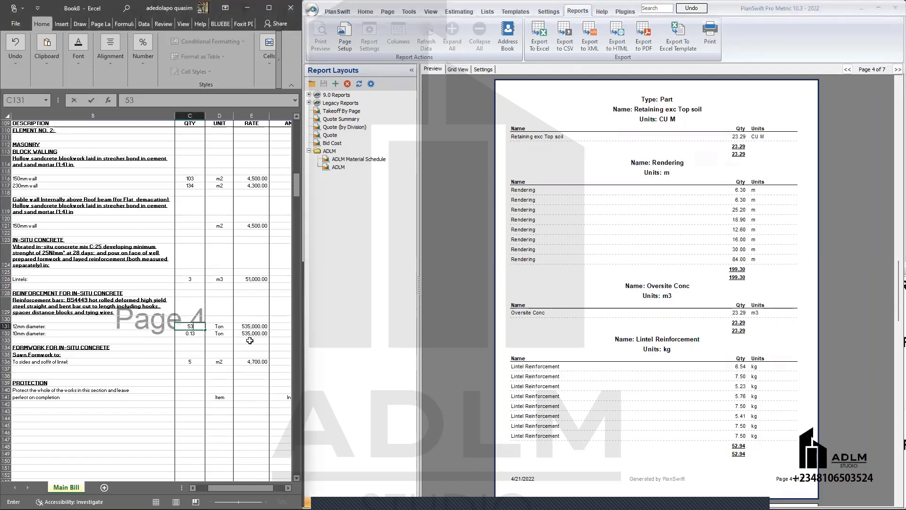
pyautogui.click(219, 326)
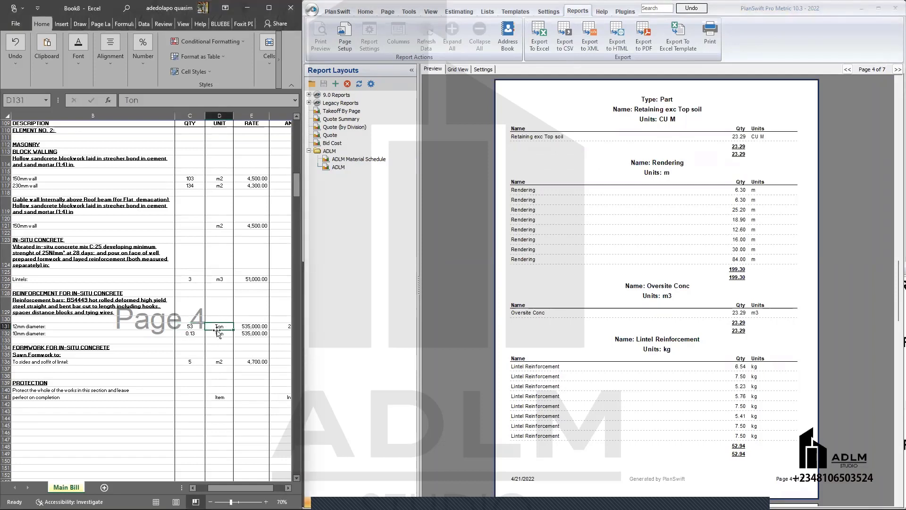
pyautogui.write('Kl')
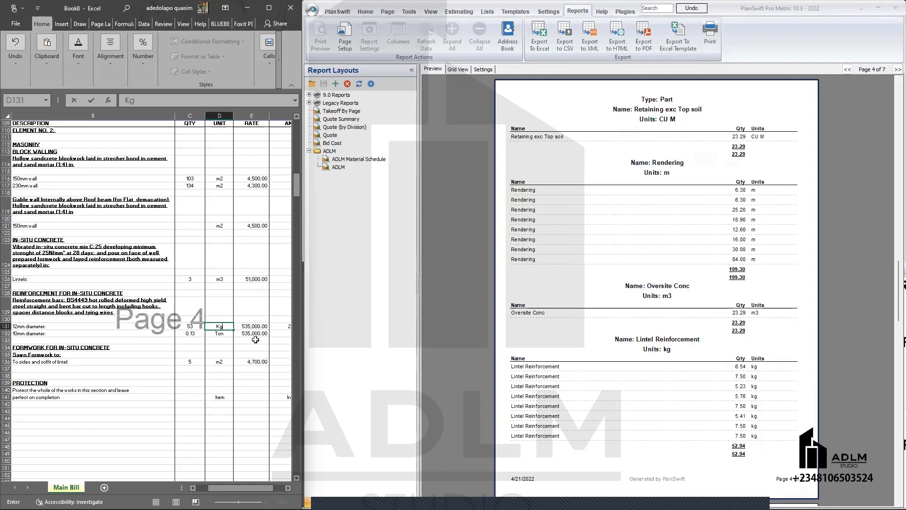
# Set the rate of the 12mm diameter reinforcement to 535
pyautogui.click(253, 324)
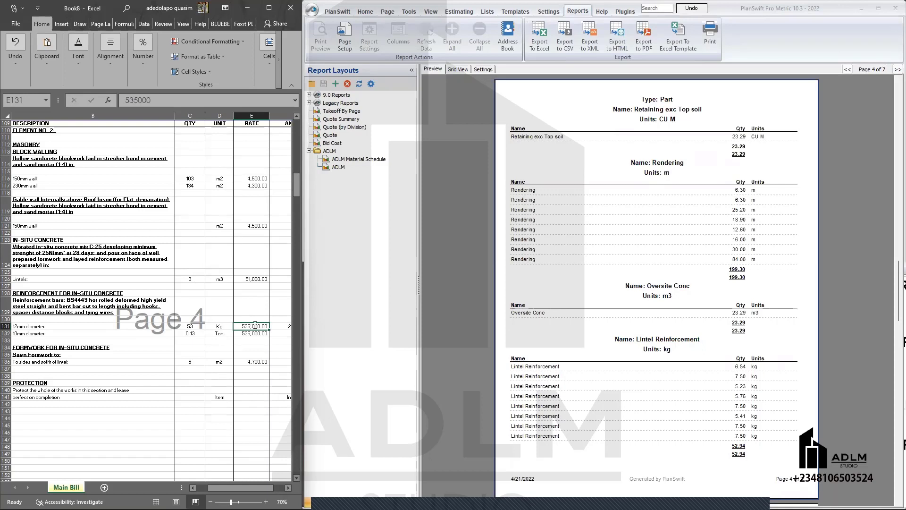
pyautogui.write('535')
pyautogui.click(254, 340)
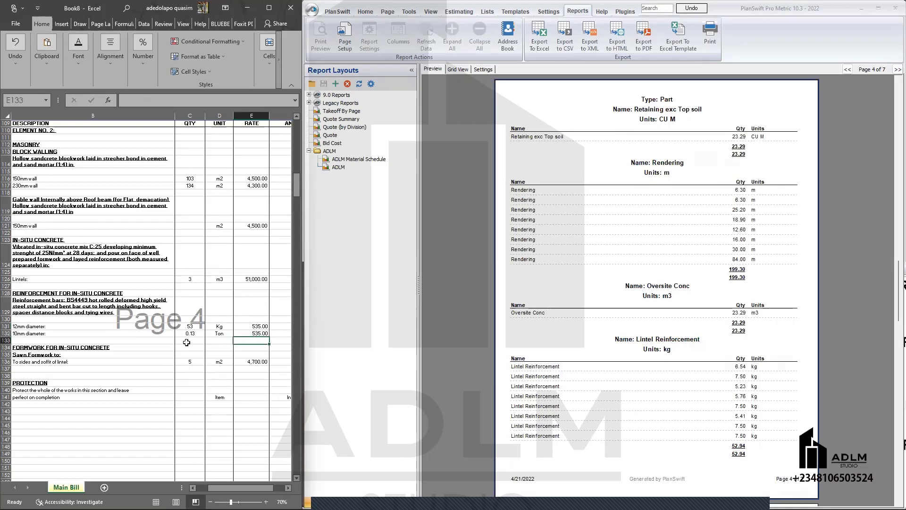
# Look up the Lintel Formwork total in the report and set the bill's sides and soffit of lintel quantity to 8
pyautogui.click(192, 334)
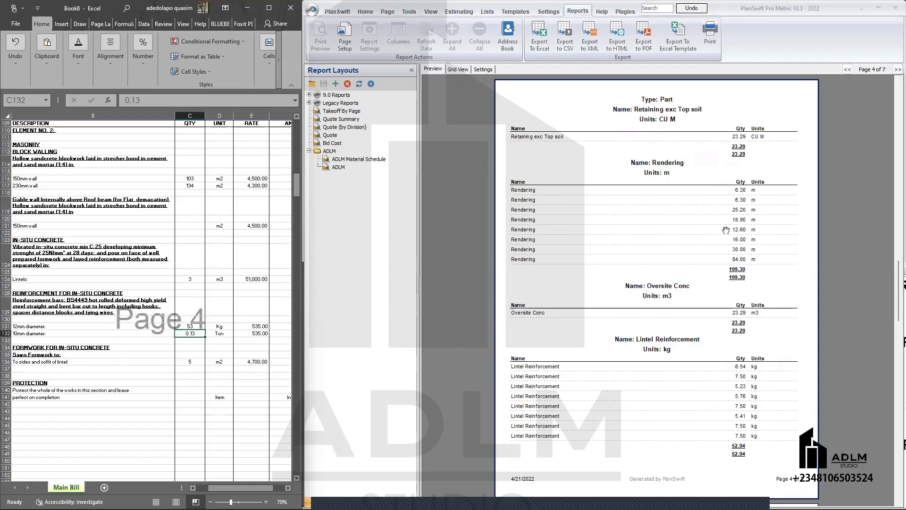
pyautogui.click(896, 69)
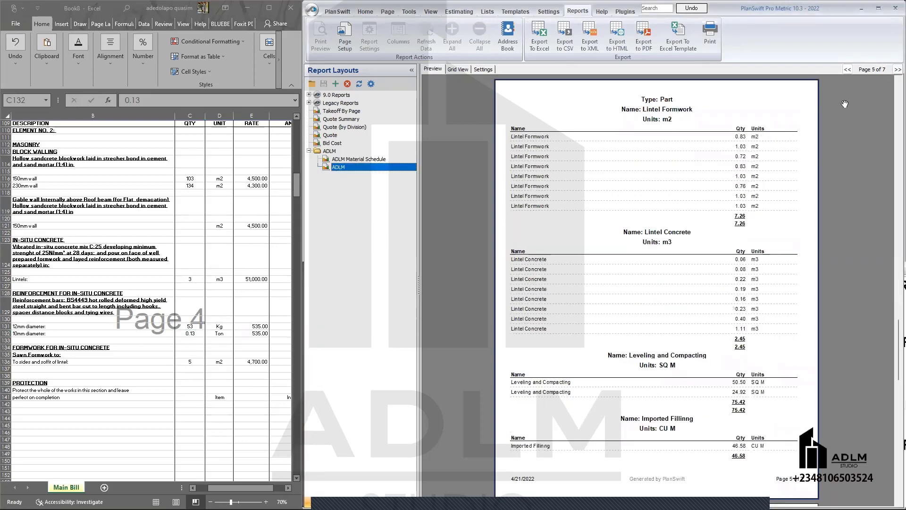
pyautogui.click(197, 367)
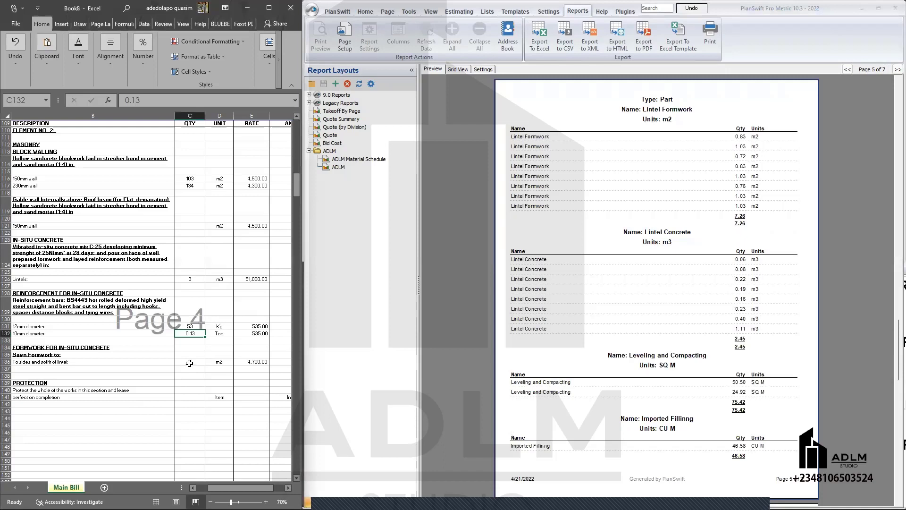
pyautogui.click(190, 363)
pyautogui.click(221, 378)
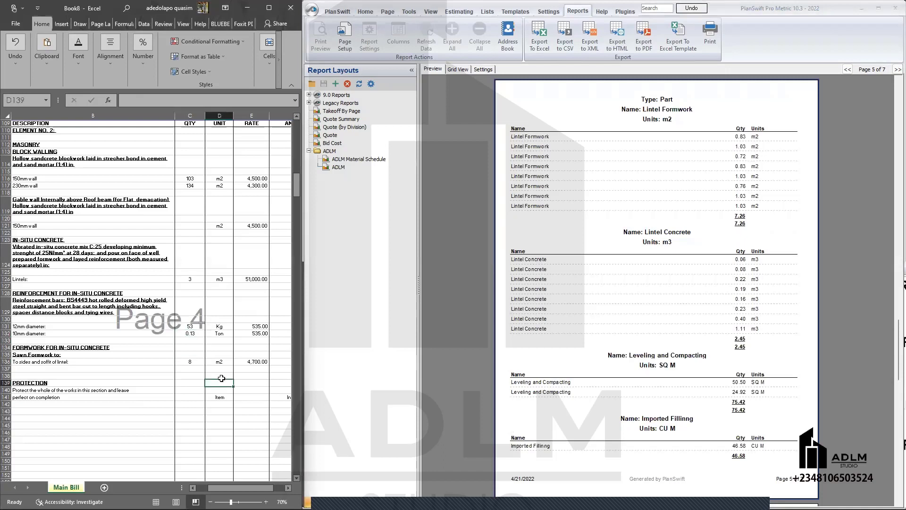
# Check the straight bar and link weights in the lintel reinforcement properties of Door Opening area 1 for the 10mm diameter item
pyautogui.click(194, 334)
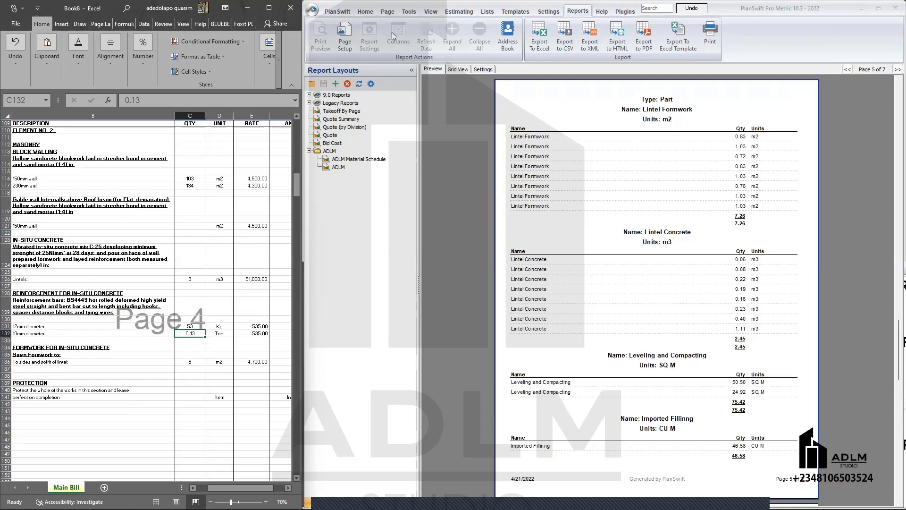
pyautogui.click(366, 12)
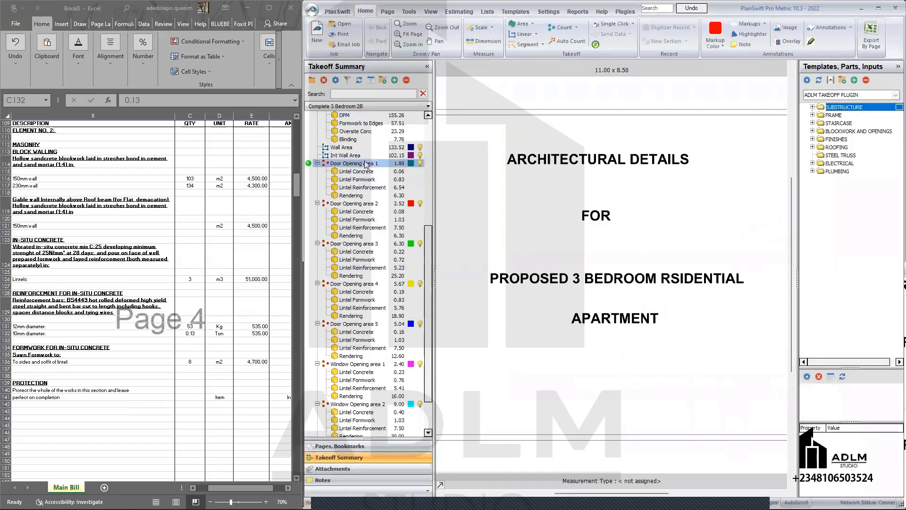
pyautogui.doubleClick(367, 187)
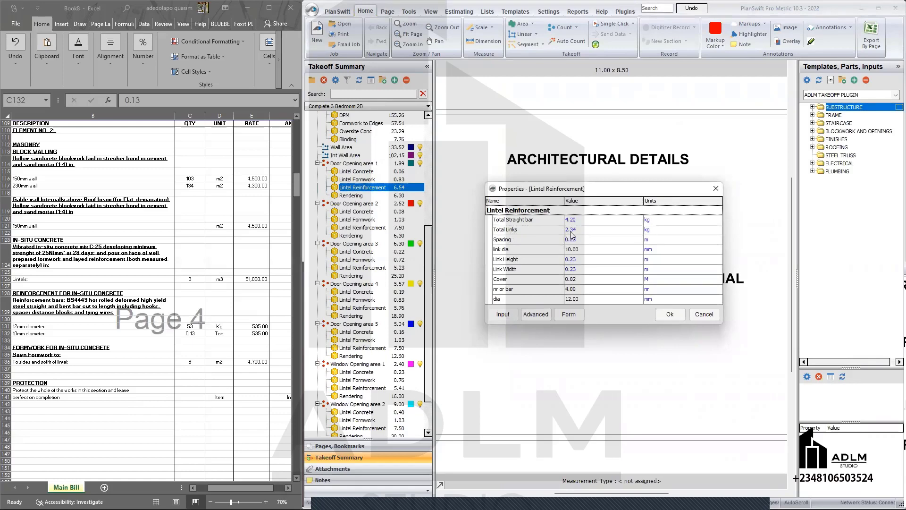
pyautogui.click(670, 314)
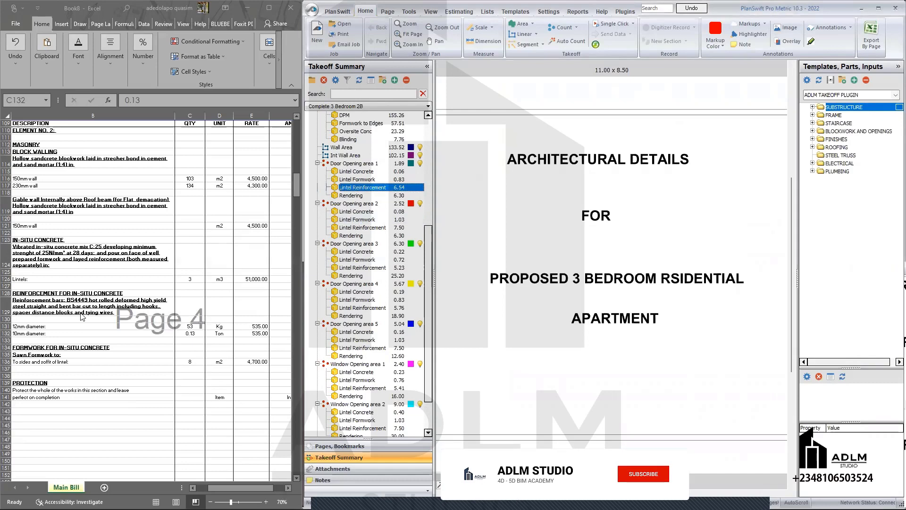
# Start a sum in the 10mm diameter quantity cell with 2.34 and look up the total links weight of Door Opening area 2's lintel reinforcement
pyautogui.doubleClick(190, 333)
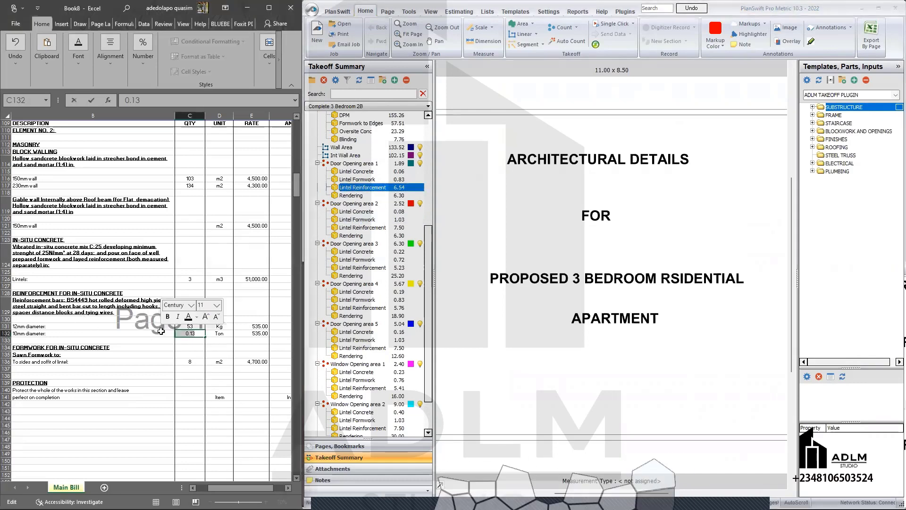
pyautogui.write('=2')
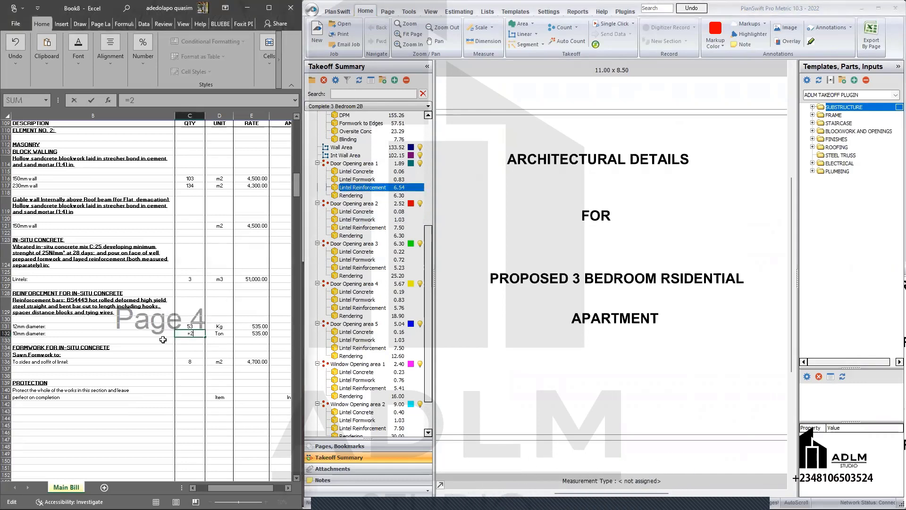
pyautogui.write('.')
pyautogui.write('4')
pyautogui.write('34+')
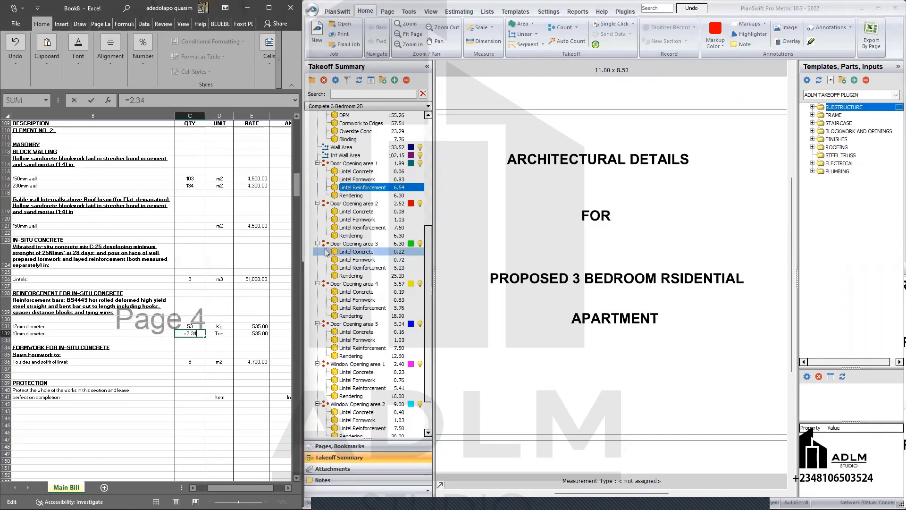
pyautogui.doubleClick(381, 229)
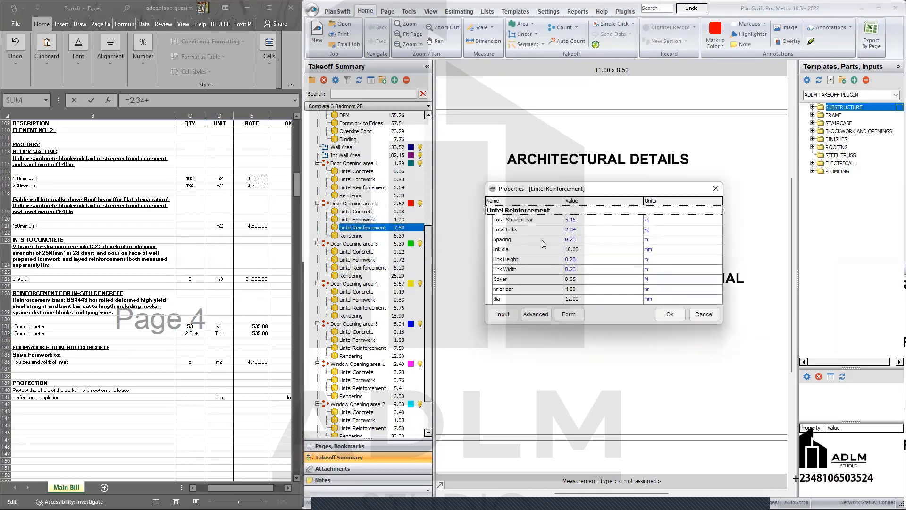
pyautogui.click(670, 316)
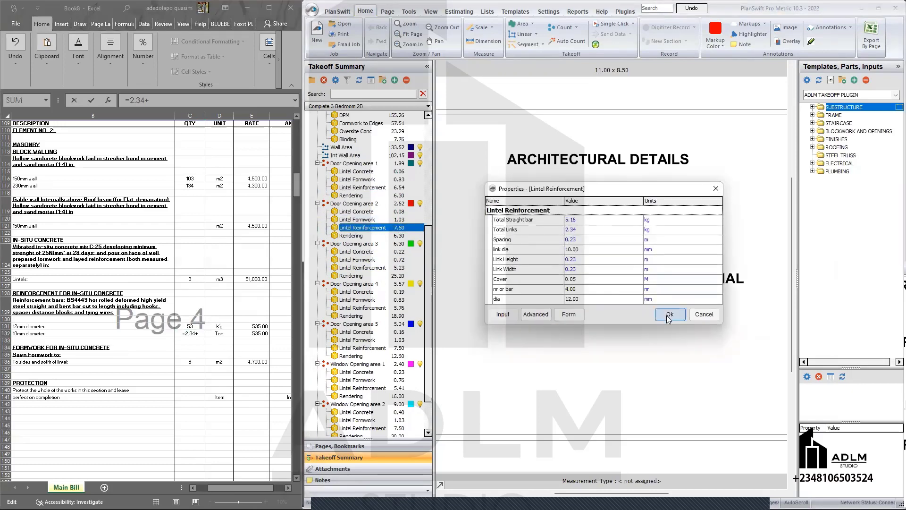
# Look up the total links weight for Door Opening area 3 and extend the 10mm diameter sum with 2.34 and 1.67
pyautogui.doubleClick(379, 267)
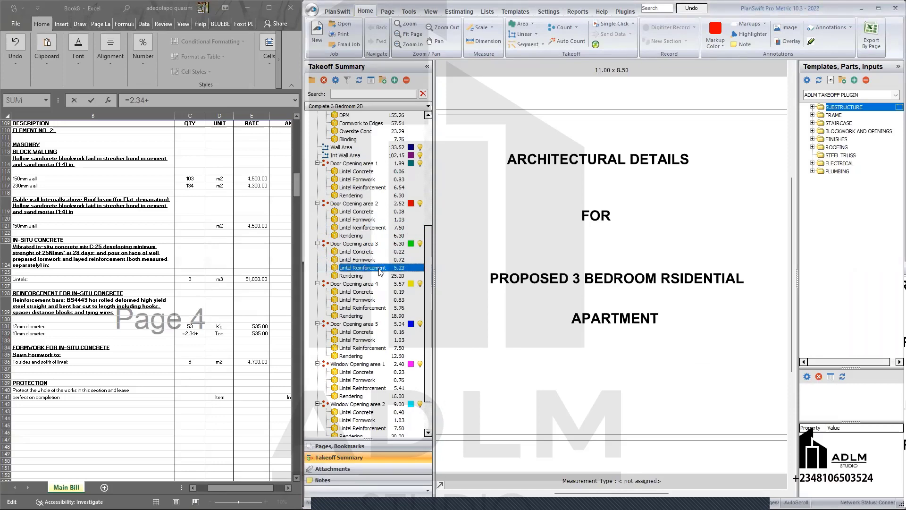
pyautogui.click(203, 340)
pyautogui.write('.34+.')
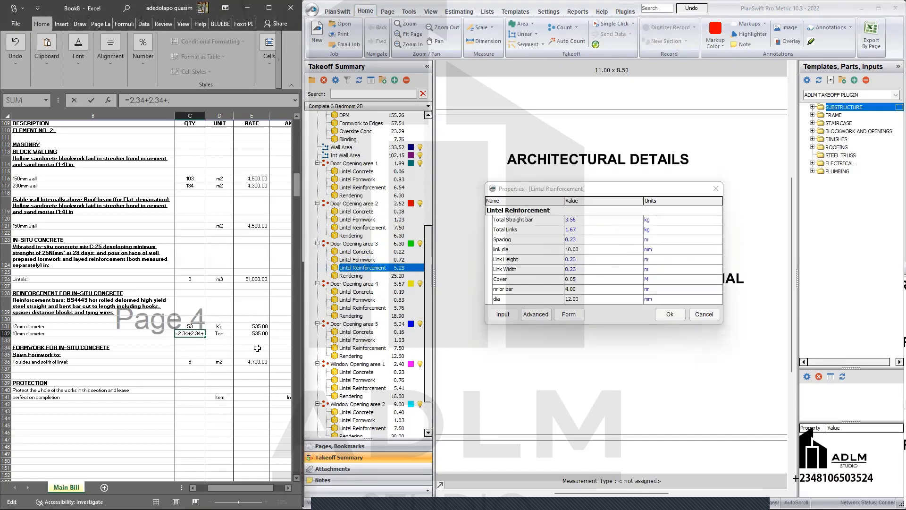
pyautogui.press('BackSpace')
pyautogui.write('1.67+')
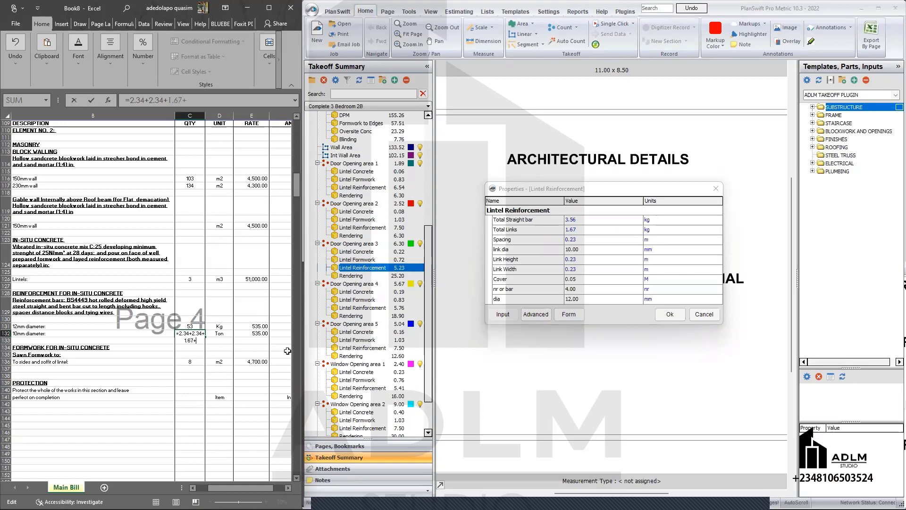
# Look up the lintel link weights of Door Opening areas 4 and 5 and add 1.67 and 2.34 to the 10mm diameter sum
pyautogui.click(716, 189)
pyautogui.doubleClick(362, 307)
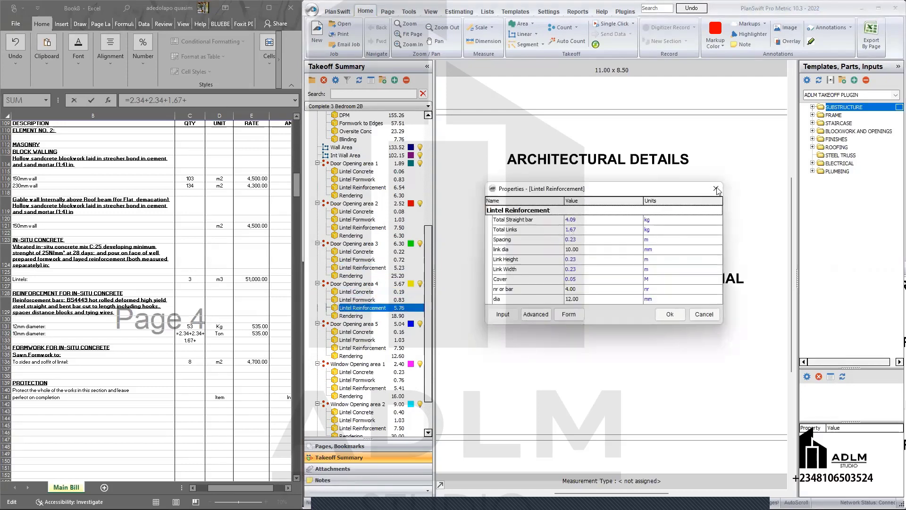
pyautogui.click(716, 188)
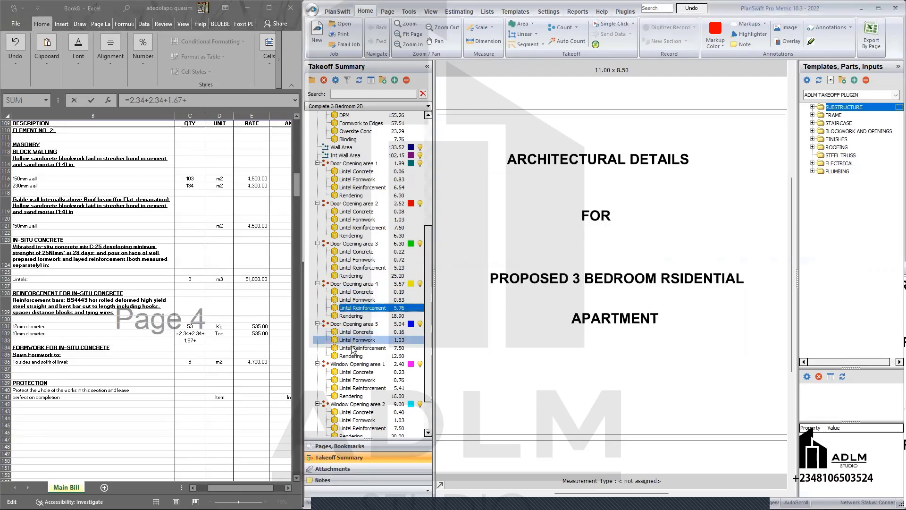
pyautogui.doubleClick(354, 348)
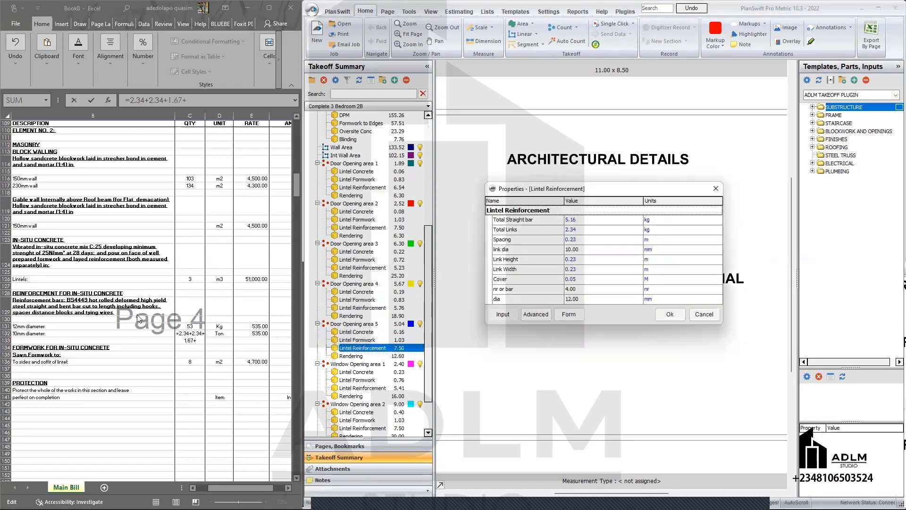
pyautogui.click(201, 344)
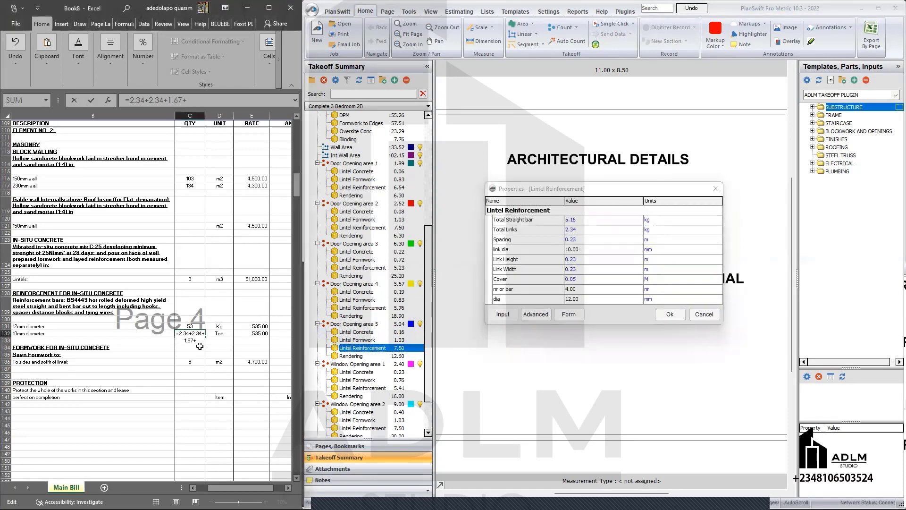
pyautogui.write('7+2.34')
pyautogui.click(716, 189)
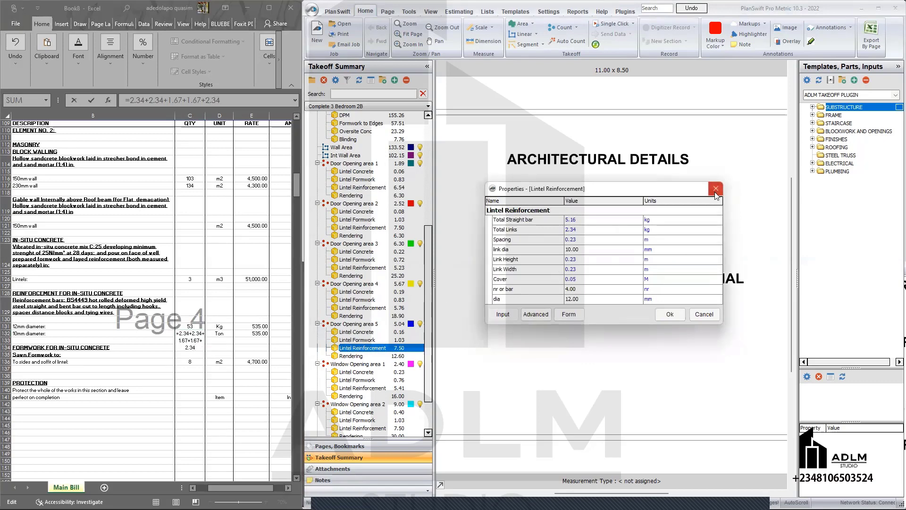
# Look up the lintel link weights of Window Opening areas 1 and 2 and add 1.67 and 2.34 to the 10mm diameter sum
pyautogui.doubleClick(384, 388)
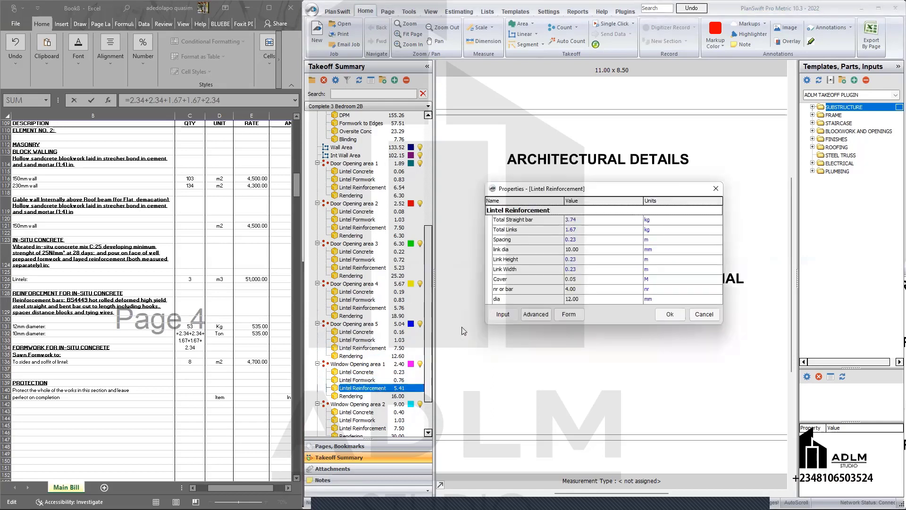
pyautogui.click(715, 188)
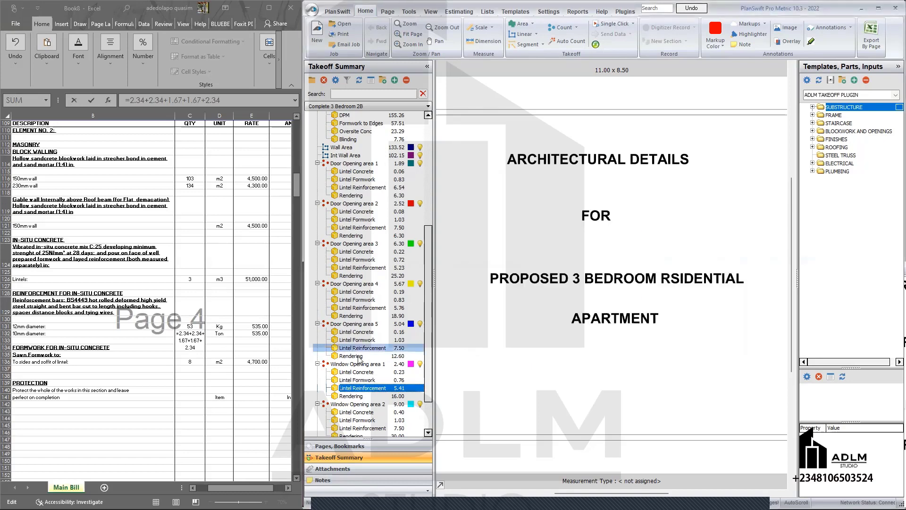
pyautogui.scroll(-2, 365, 374)
pyautogui.doubleClick(373, 380)
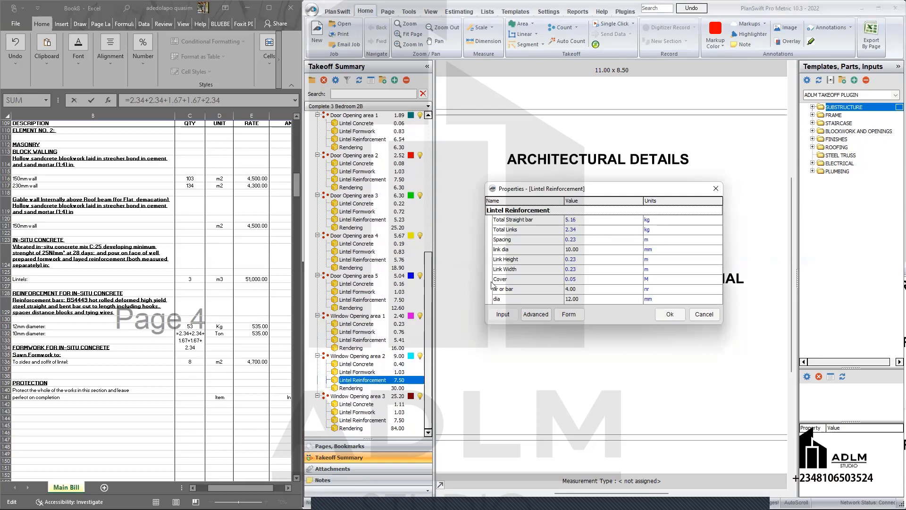
pyautogui.click(716, 189)
pyautogui.click(200, 349)
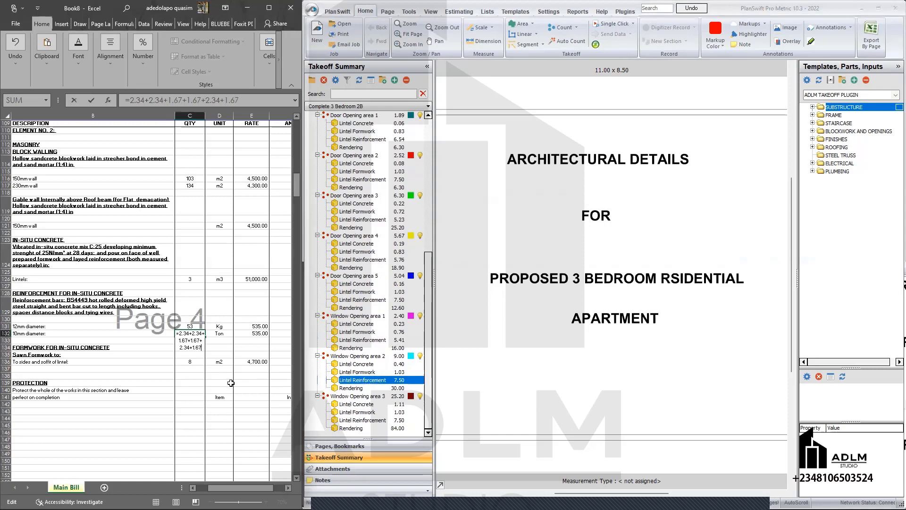
pyautogui.write('+2.34+')
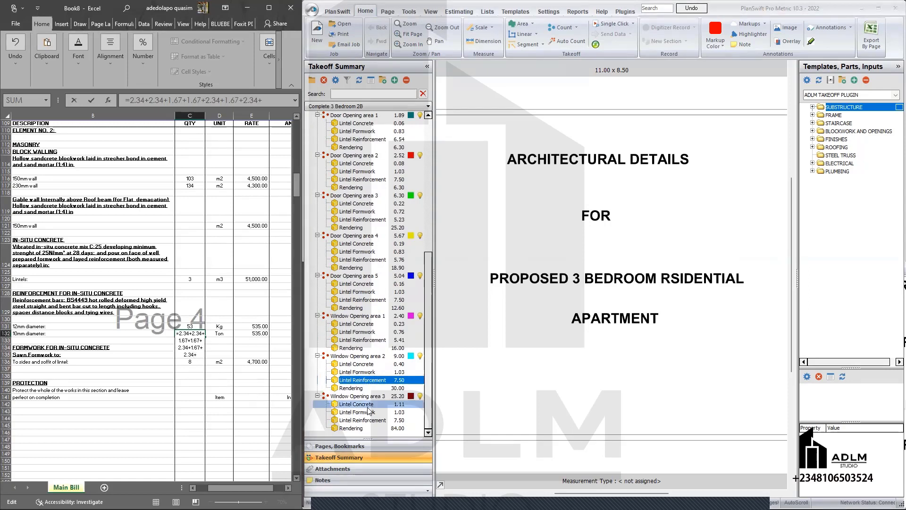
# Look up the lintel link weight of Window Opening area 3 and complete the 10mm diameter sum with 2.34
pyautogui.doubleClick(381, 420)
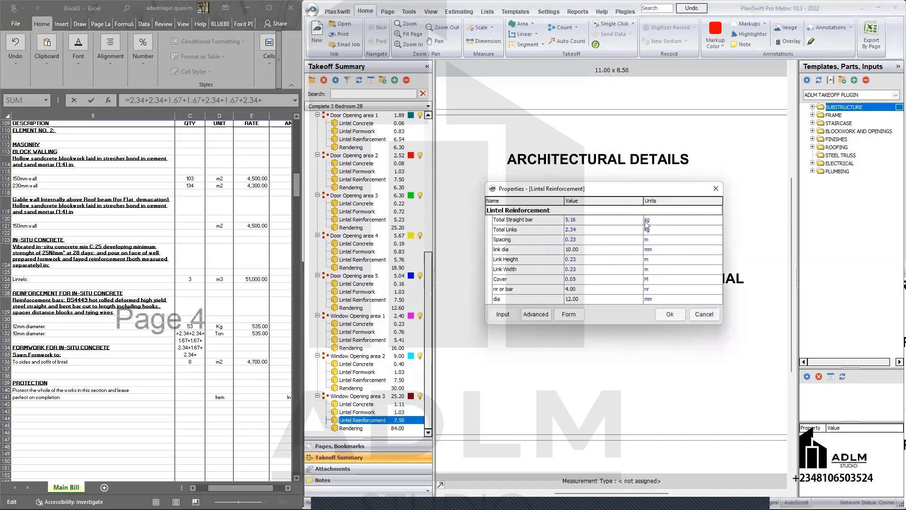
pyautogui.click(716, 190)
pyautogui.click(202, 362)
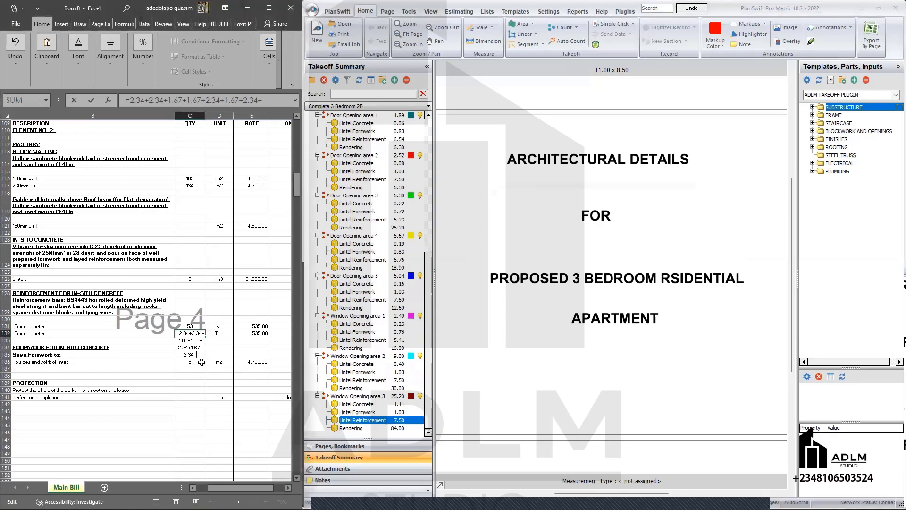
pyautogui.write('2.34')
pyautogui.press('Return')
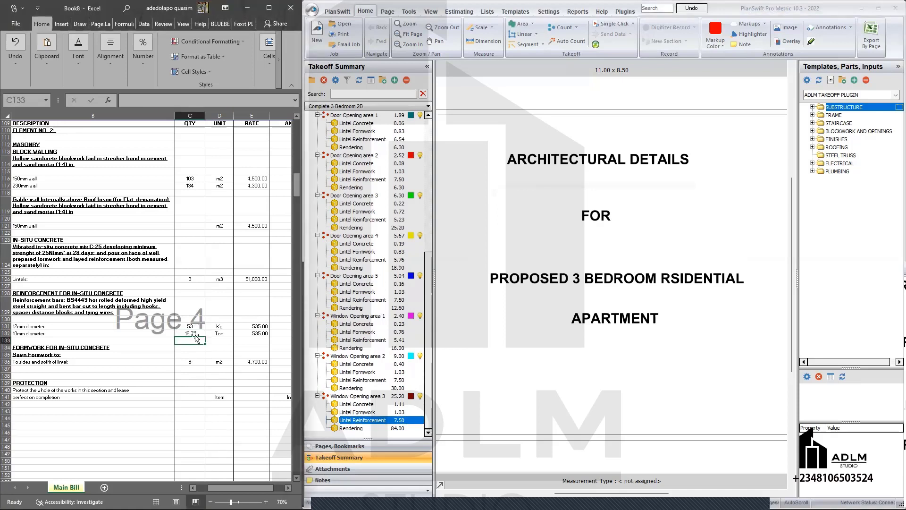
# Replace the 10mm diameter quantity formula with the rounded whole number 17
pyautogui.click(195, 333)
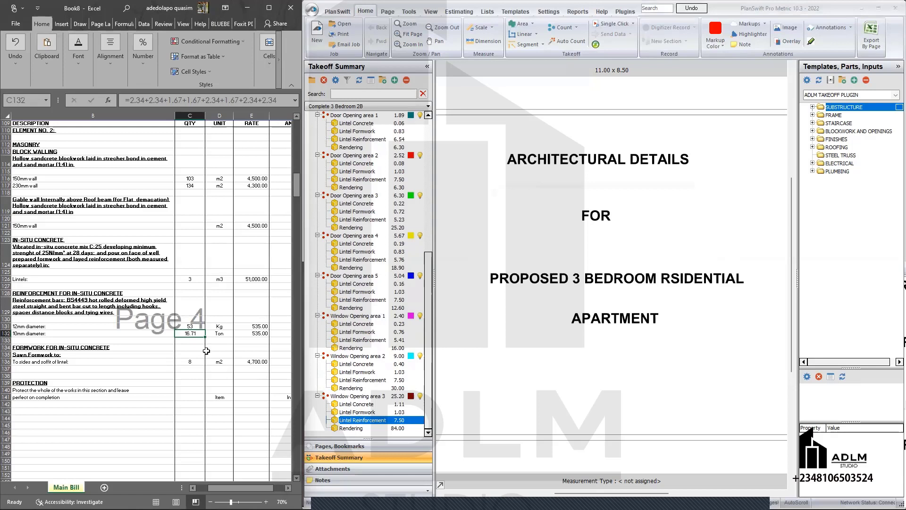
pyautogui.write('17')
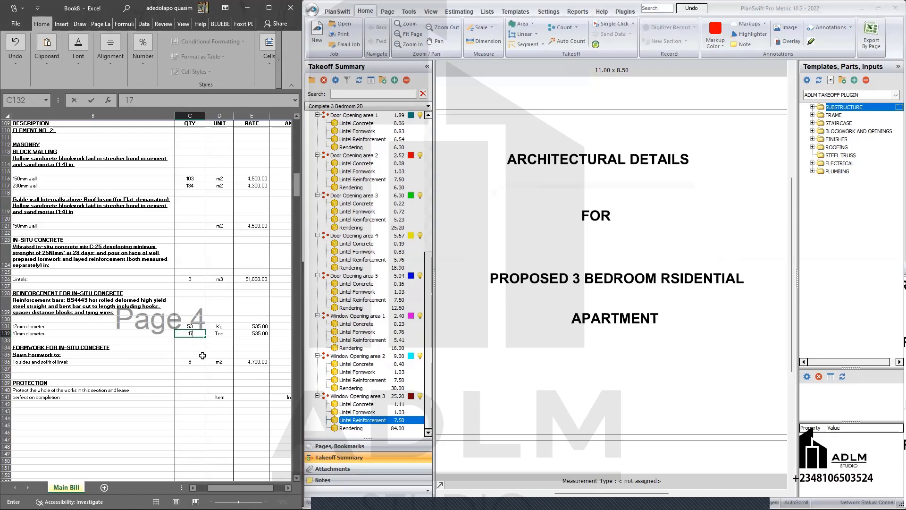
pyautogui.press('Return')
# Set the 12mm diameter quantity to a formula that subtracts the 10mm diameter quantity from 53
pyautogui.click(181, 326)
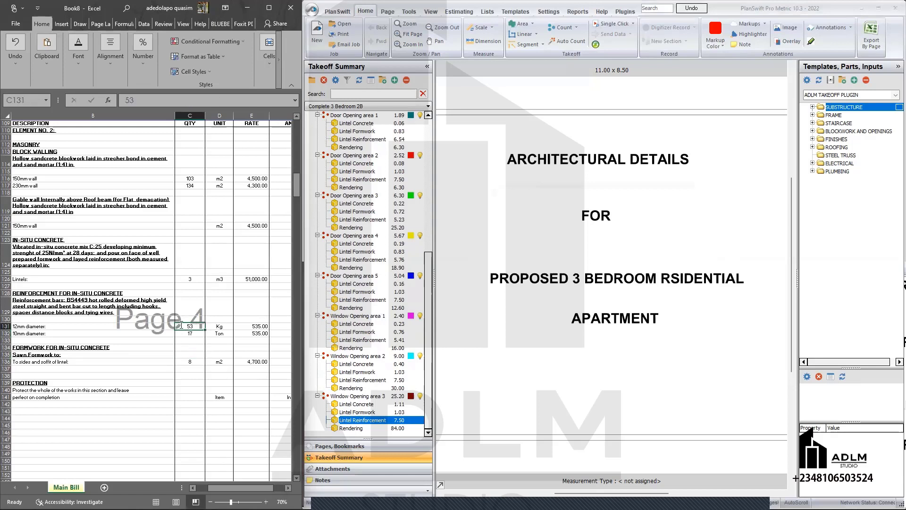
pyautogui.doubleClick(190, 328)
pyautogui.write('=53-')
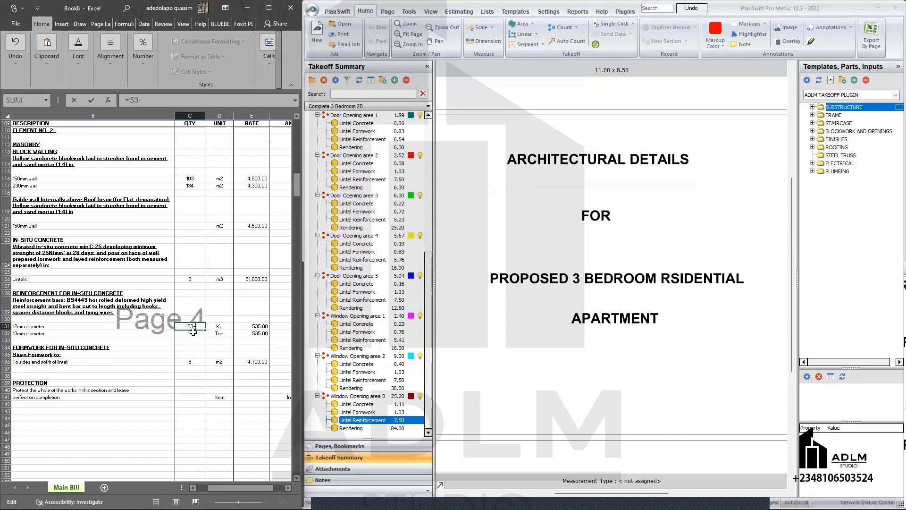
pyautogui.click(194, 333)
pyautogui.press('Return')
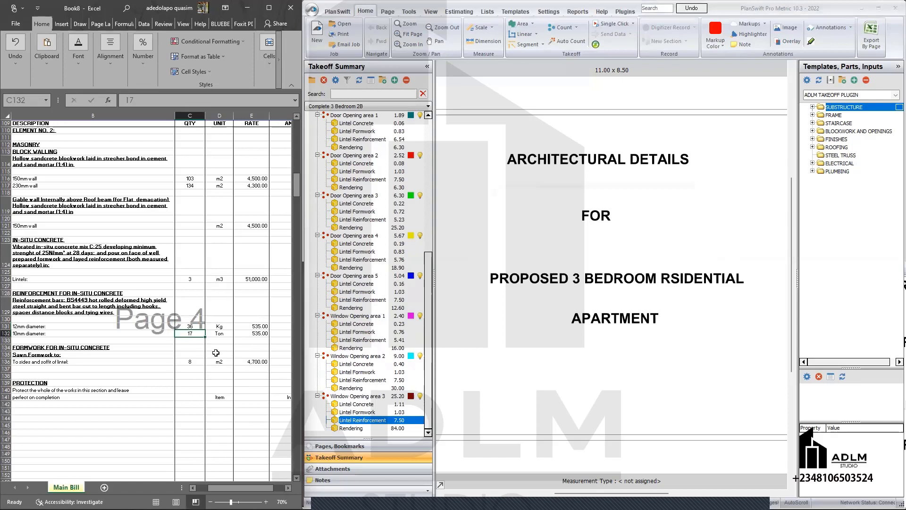
# Change the unit of the 10mm diameter bars to Kg by referencing the unit of the 12mm diameter bars
pyautogui.click(220, 333)
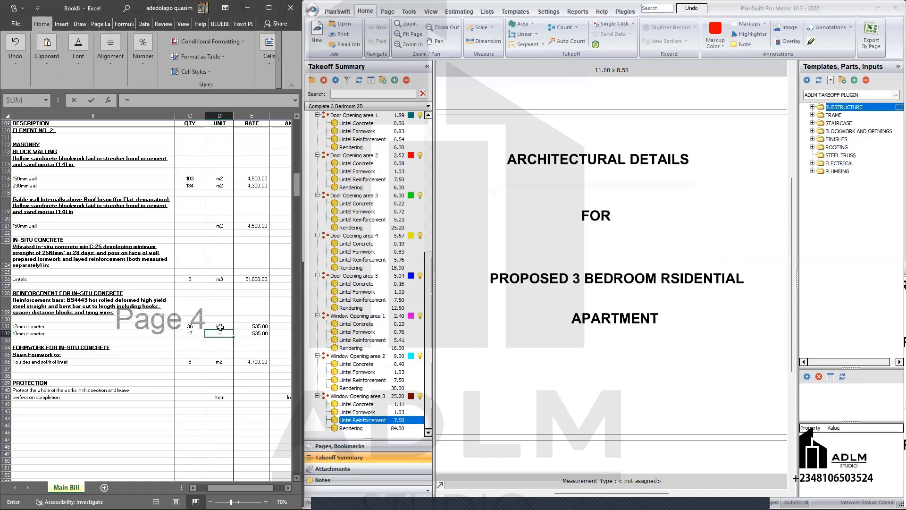
pyautogui.write('=')
pyautogui.click(220, 326)
pyautogui.press('Return')
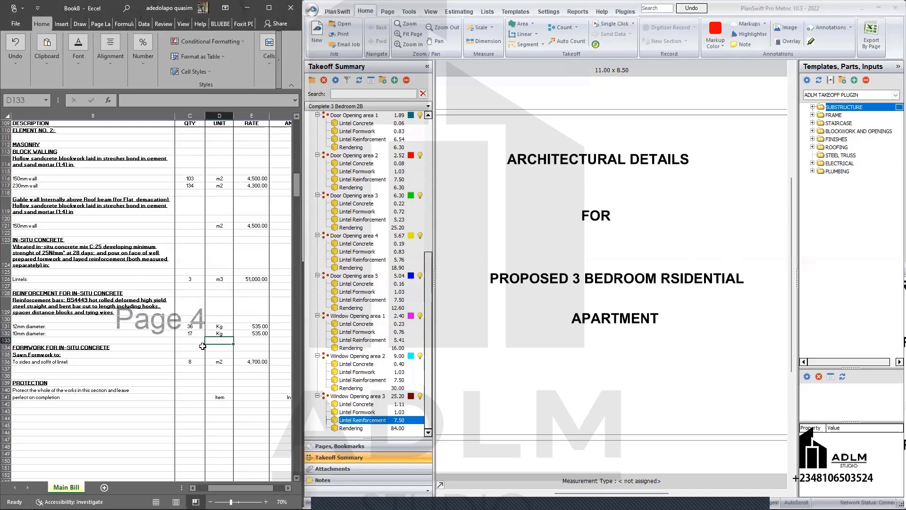
pyautogui.scroll(3, 192, 330)
pyautogui.scroll(-4, 191, 331)
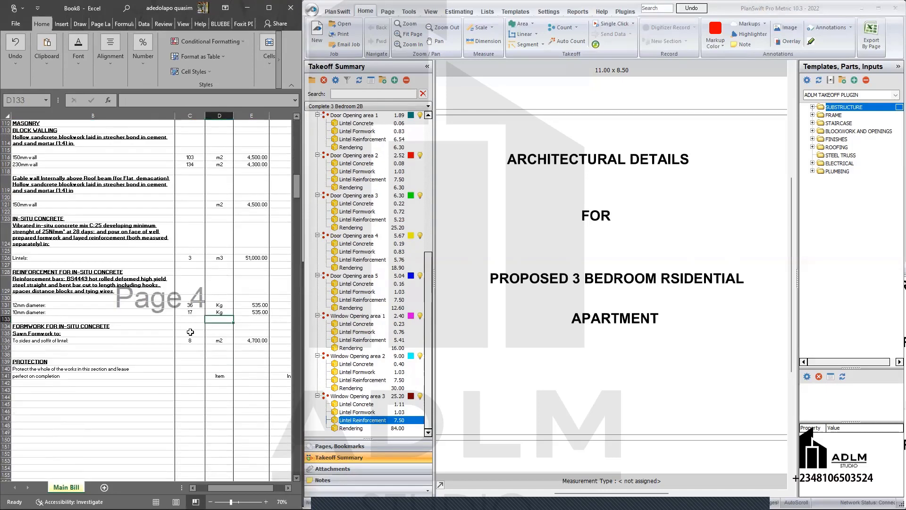
pyautogui.scroll(-10, 190, 332)
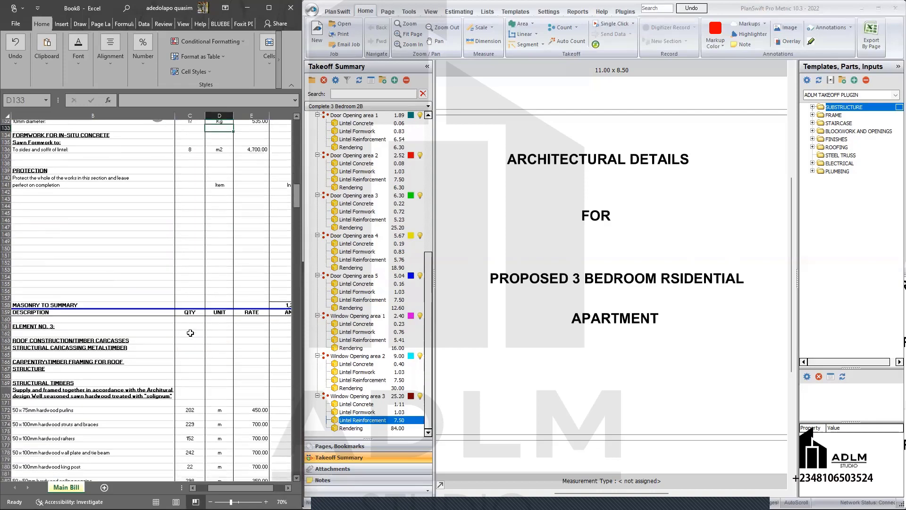
pyautogui.scroll(-5, 189, 334)
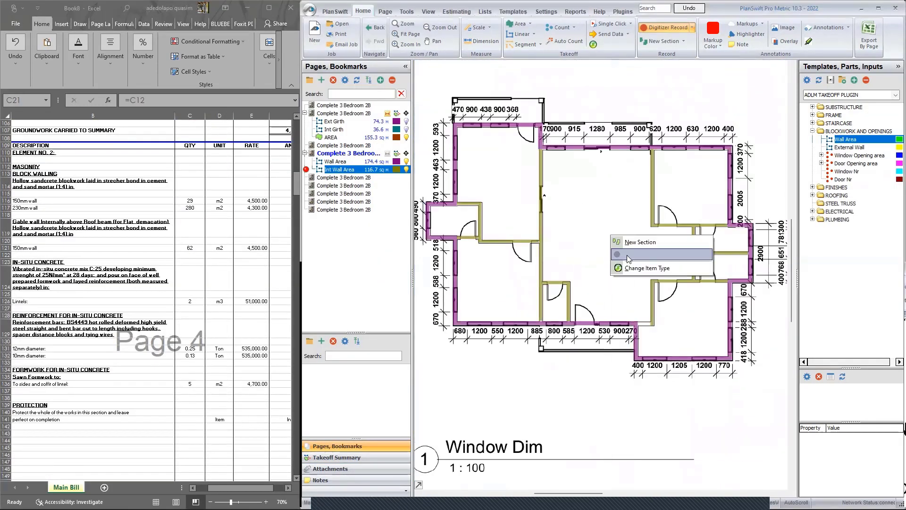
pyautogui.click(336, 161)
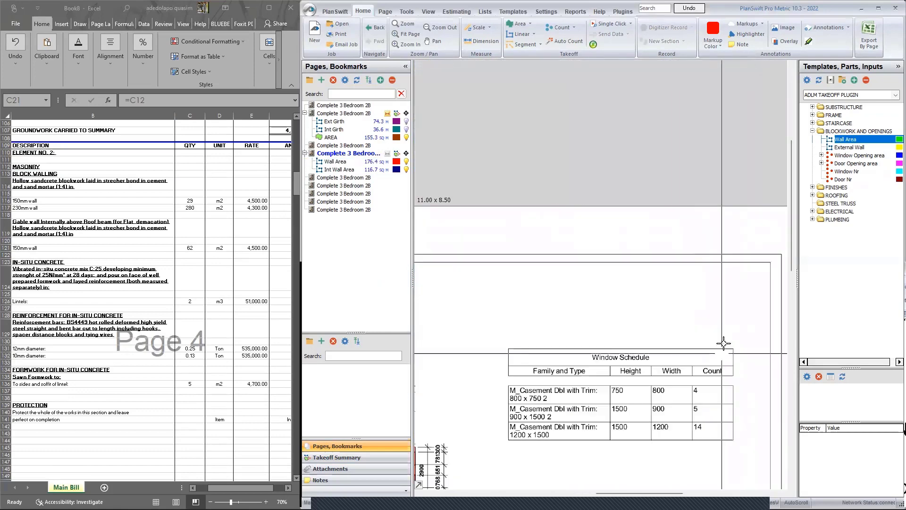
pyautogui.doubleClick(336, 162)
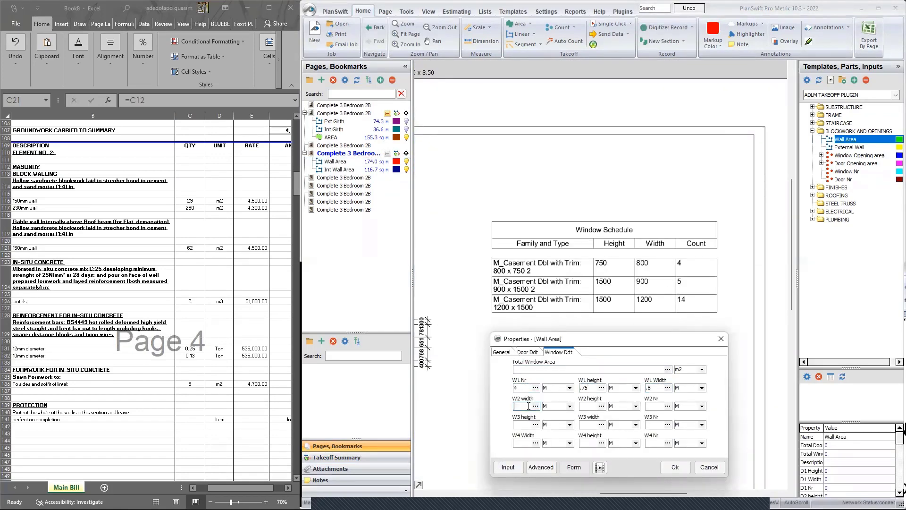
pyautogui.click(521, 426)
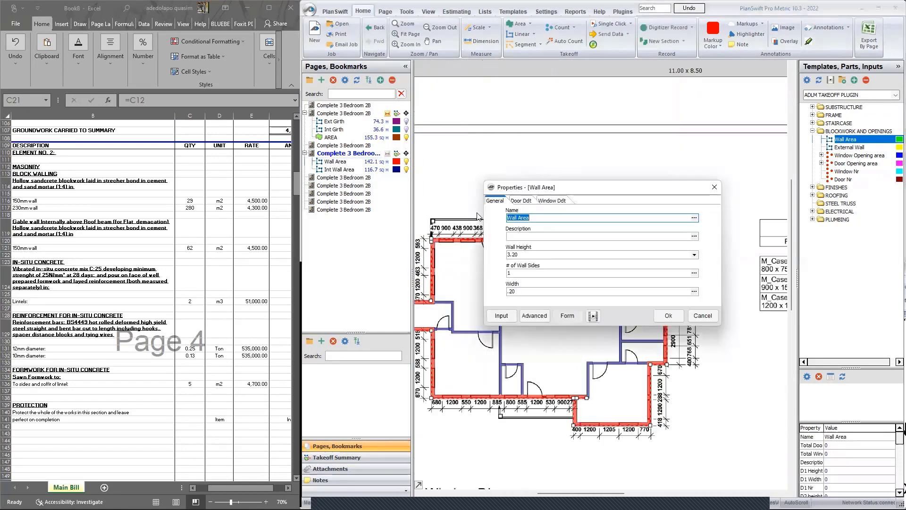
pyautogui.click(584, 224)
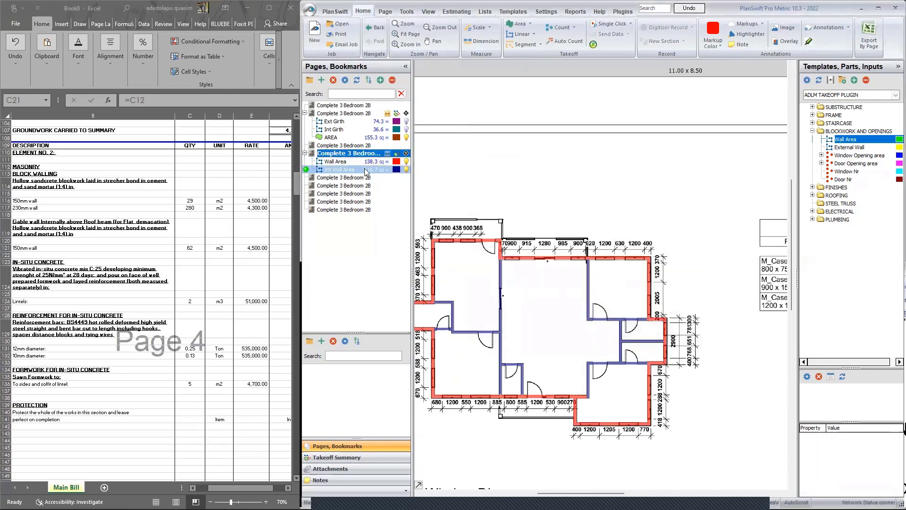
pyautogui.click(353, 145)
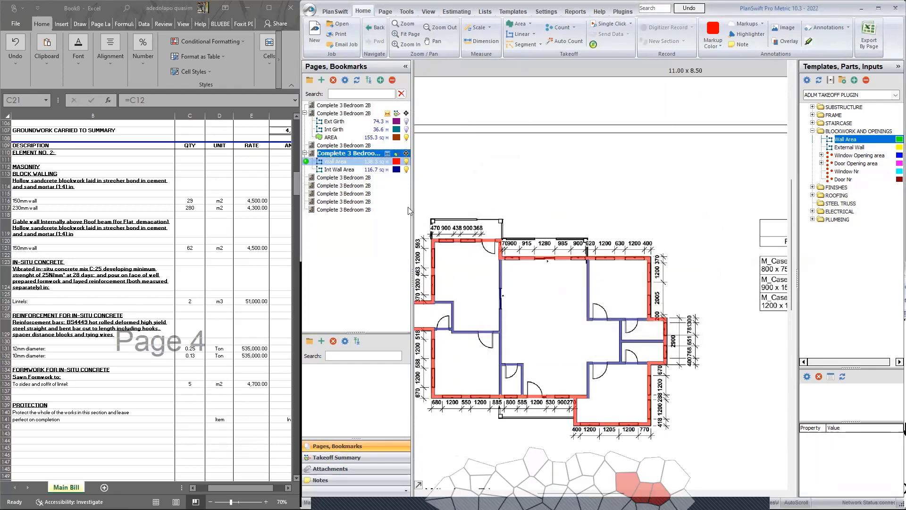